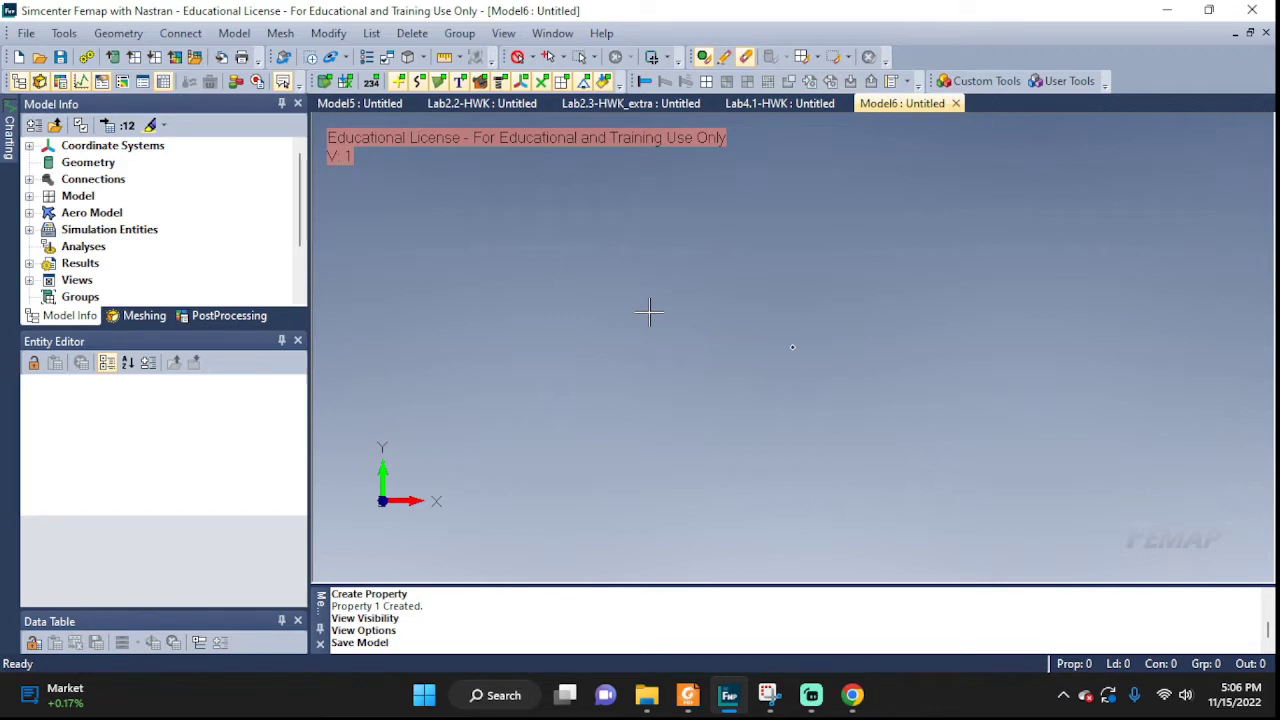
# Step: Switch to the Model5 I-beam model and rotate it upright to show the web and flanges
pyautogui.click(360, 103)
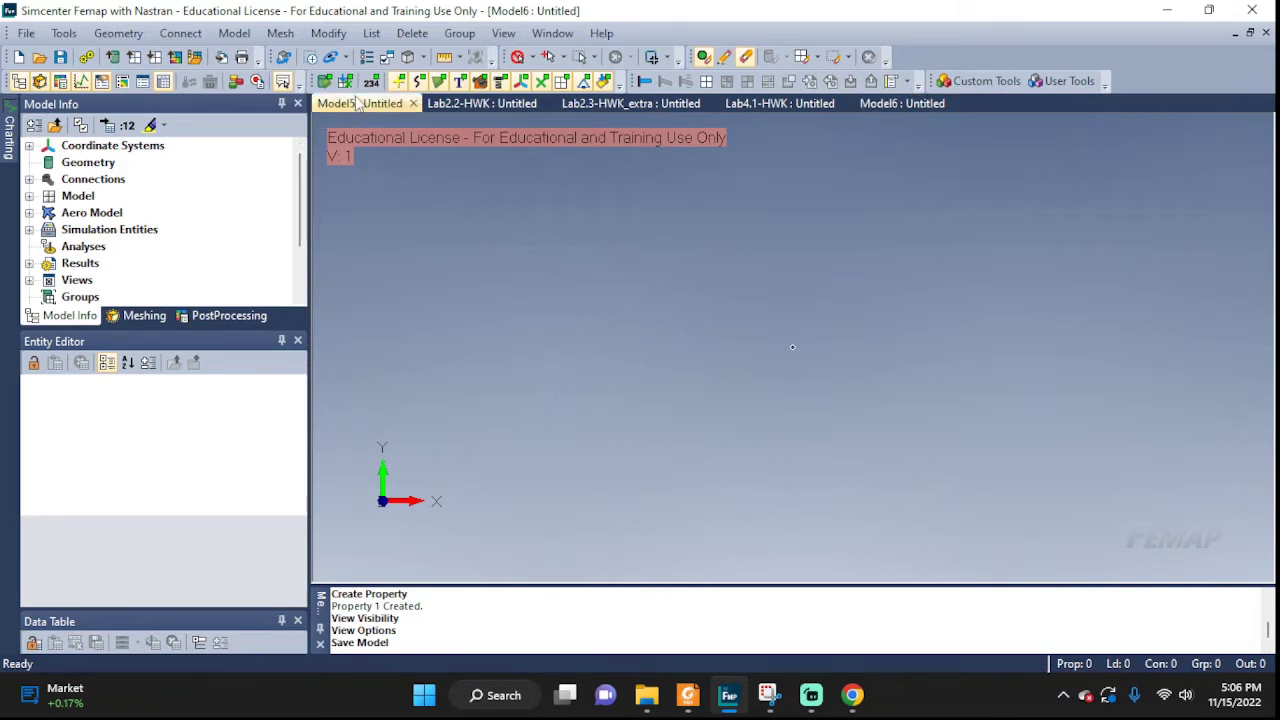
pyautogui.moveTo(866, 291); pyautogui.dragTo(990, 318, button='middle')
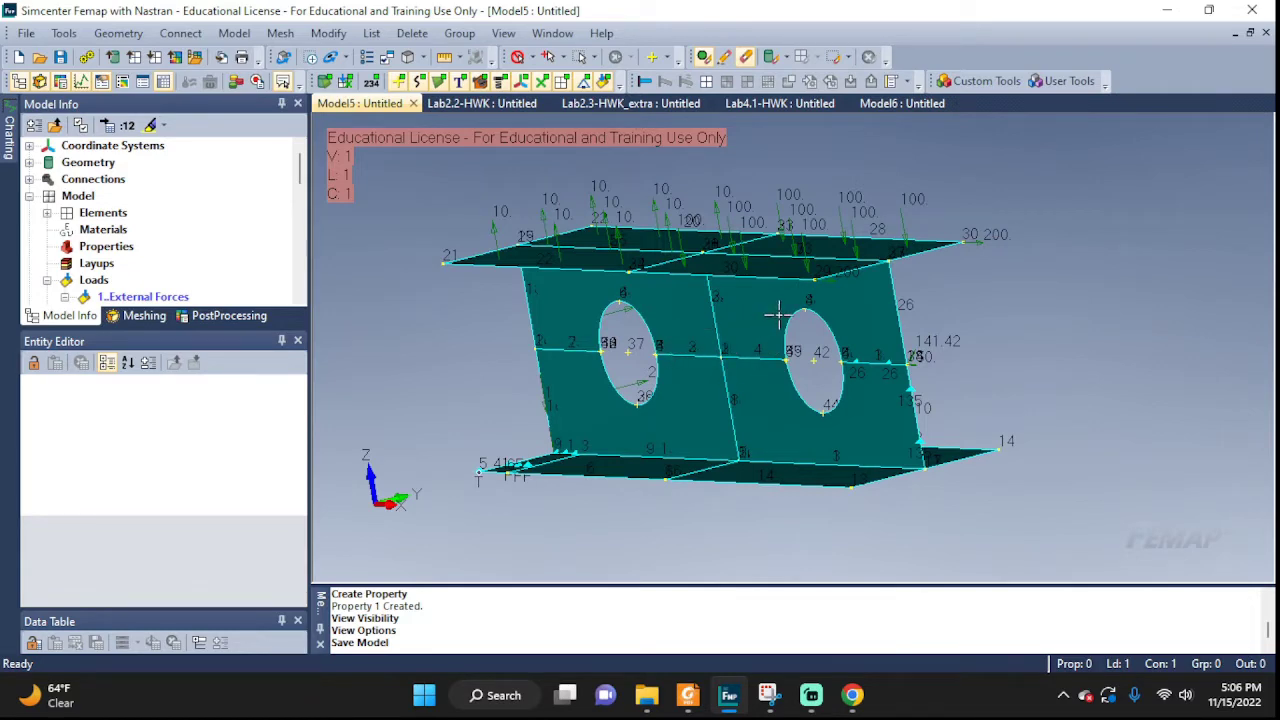
pyautogui.moveTo(788, 316); pyautogui.dragTo(773, 333, button='middle')
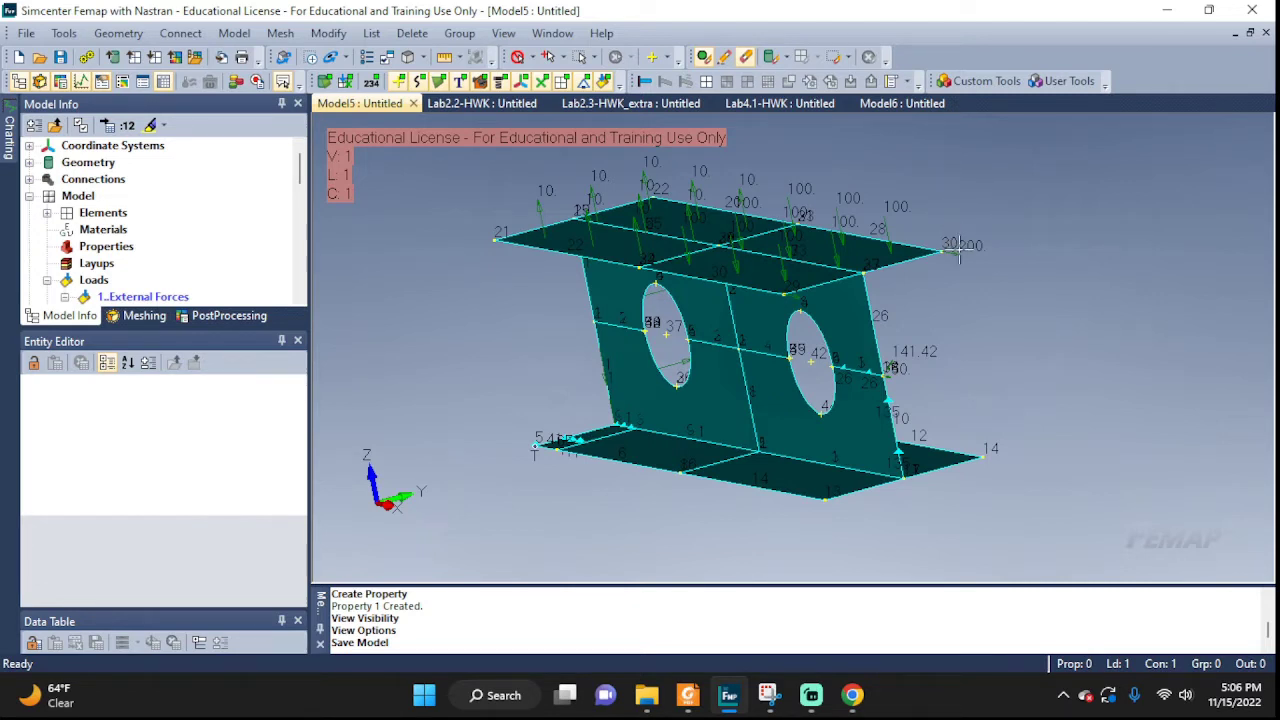
pyautogui.click(768, 697)
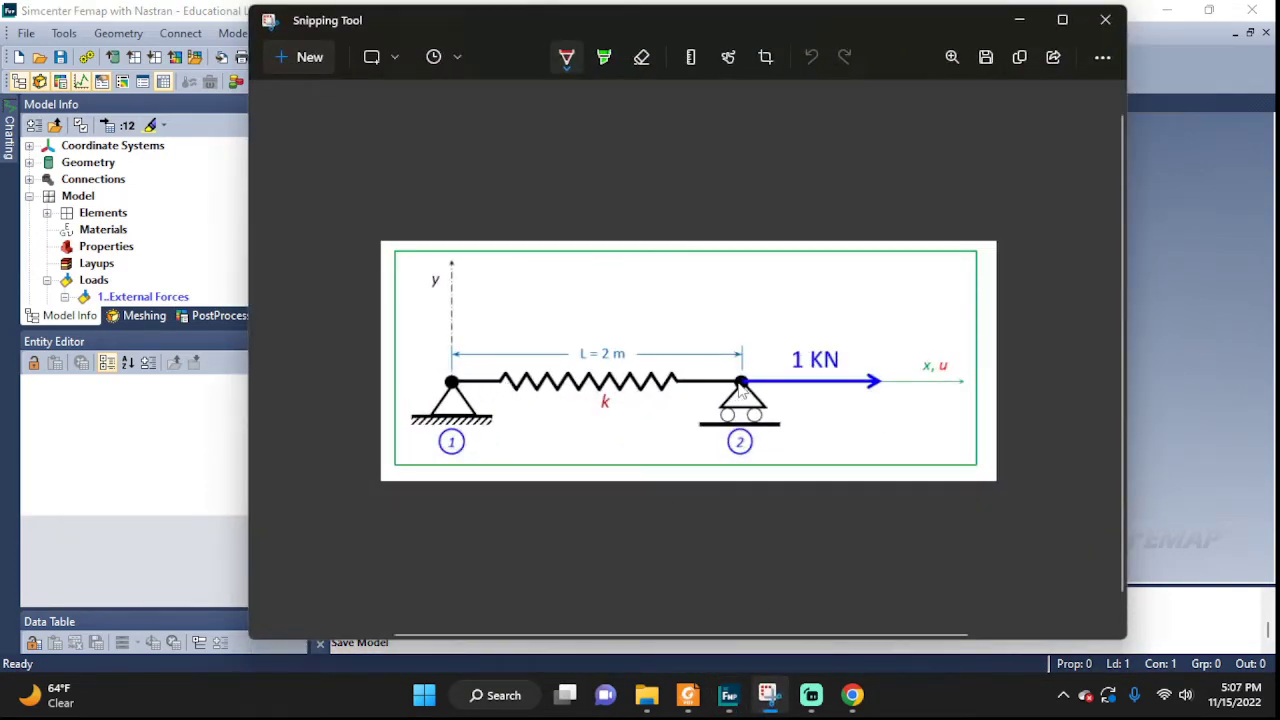
# Step: Review the two-node spring sketch in Snipping Tool (L = 2 m, 1 KN load)
pyautogui.moveTo(776, 706)
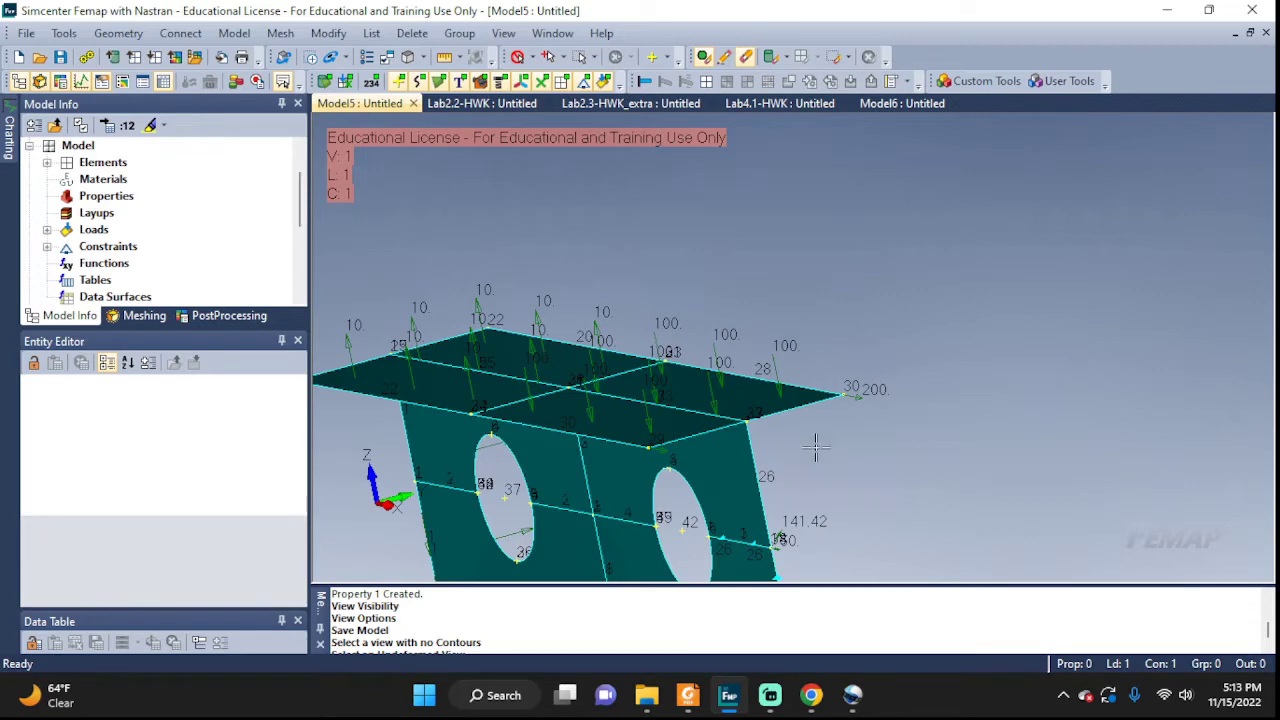
# Step: Zoom in on the flange corner carrying the 200 load arrow and open the Visibility dialog
pyautogui.keyDown('ctrl'); pyautogui.moveTo(826, 460); pyautogui.dragTo(866, 310, button='middle'); pyautogui.keyUp('ctrl')
pyautogui.scroll(5, 888, 240)
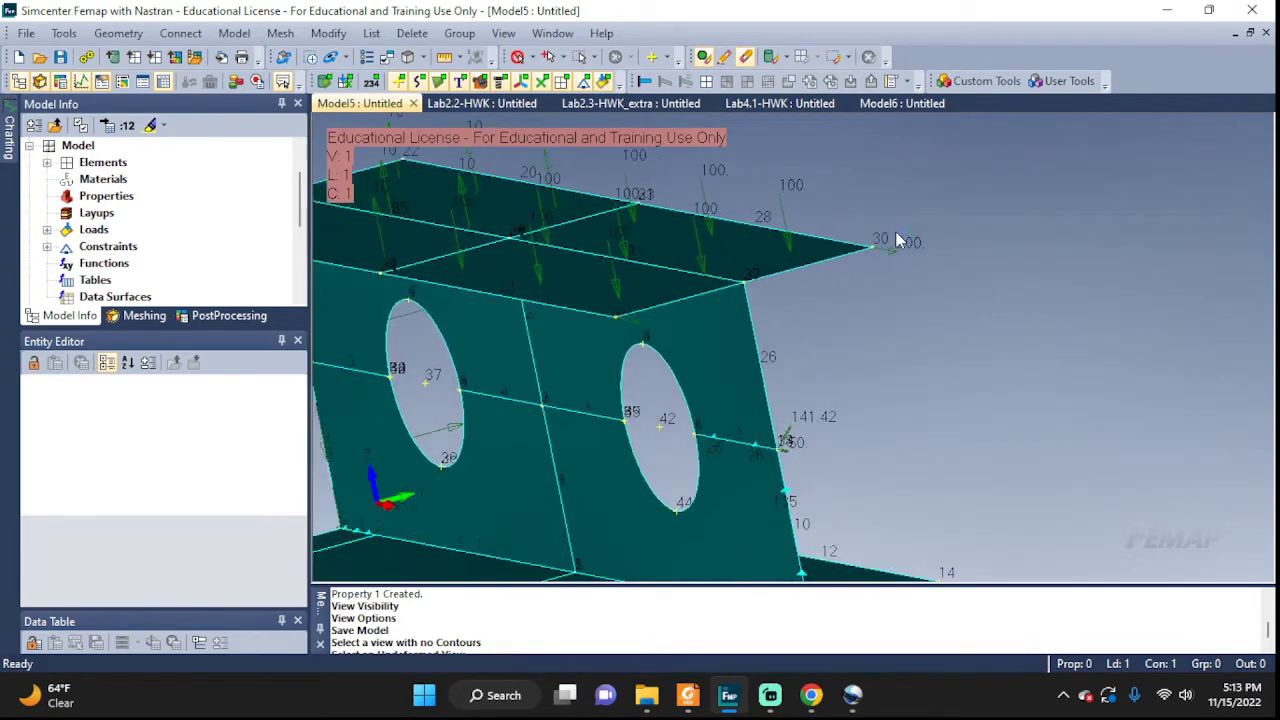
pyautogui.scroll(5, 884, 246)
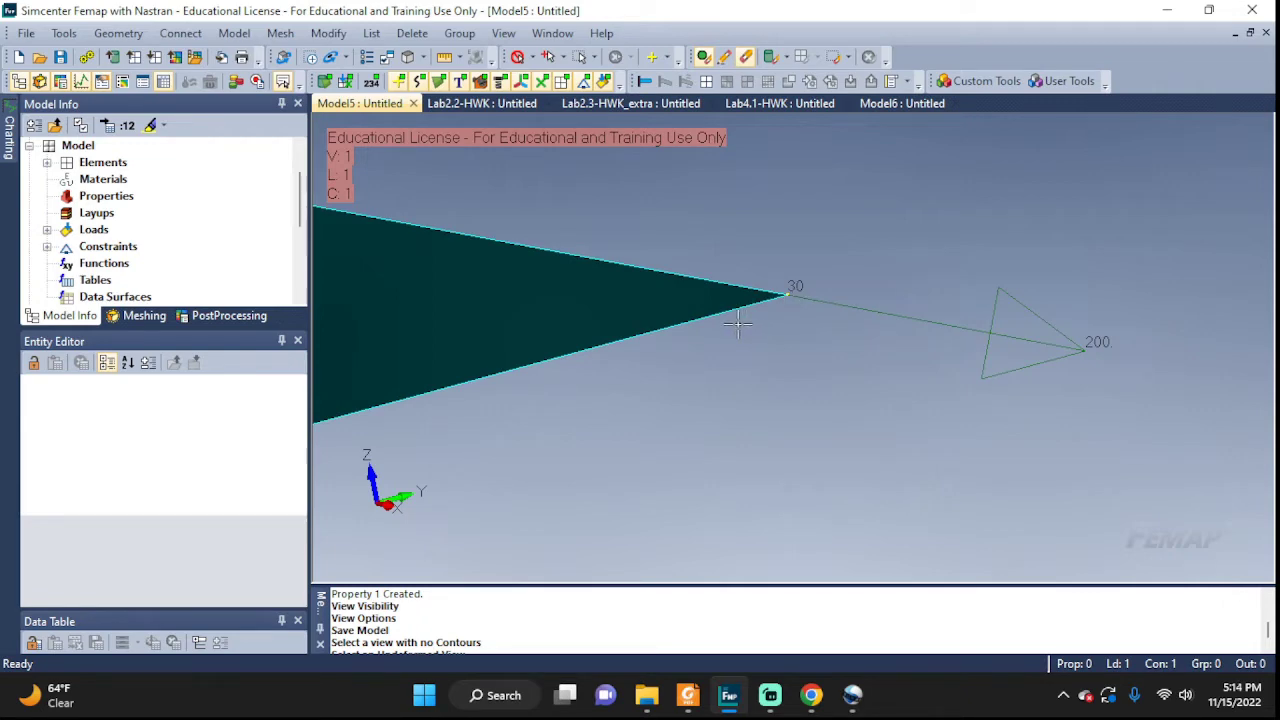
pyautogui.hotkey('ctrl', 'q')
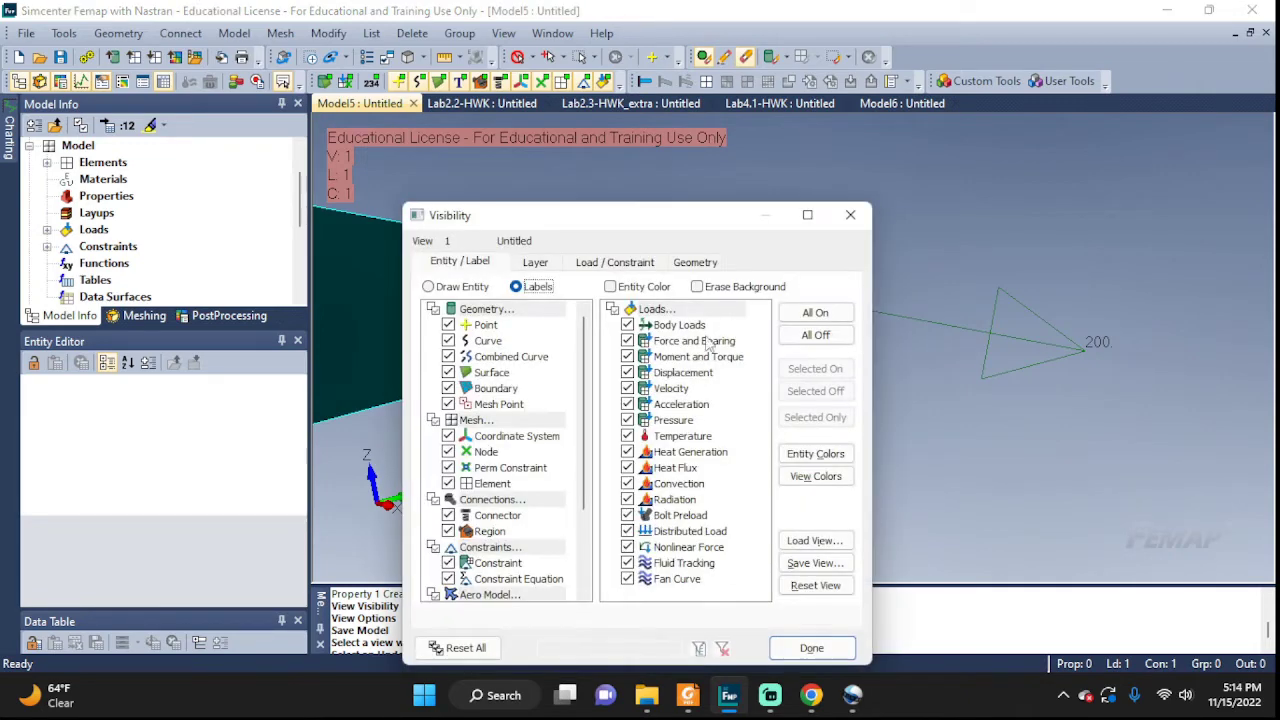
# Step: Move the Visibility dialog aside and close it with Done
pyautogui.moveTo(580, 221); pyautogui.dragTo(718, 104)
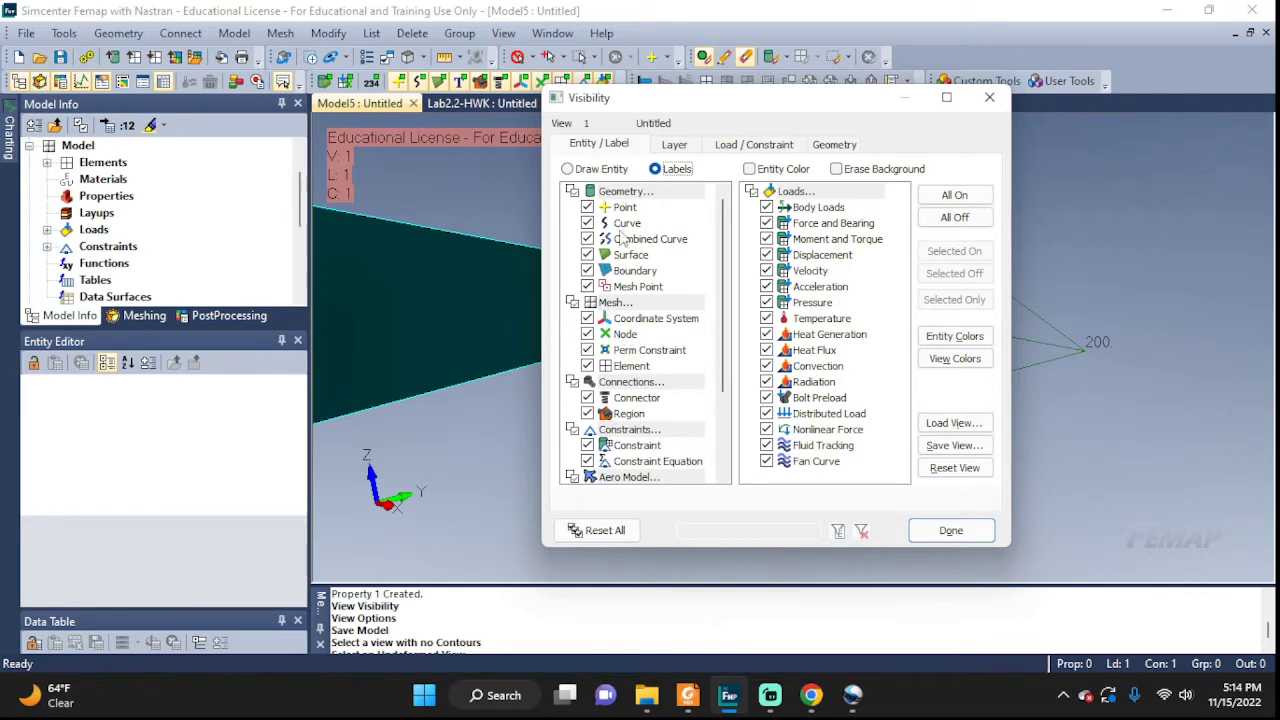
pyautogui.click(950, 530)
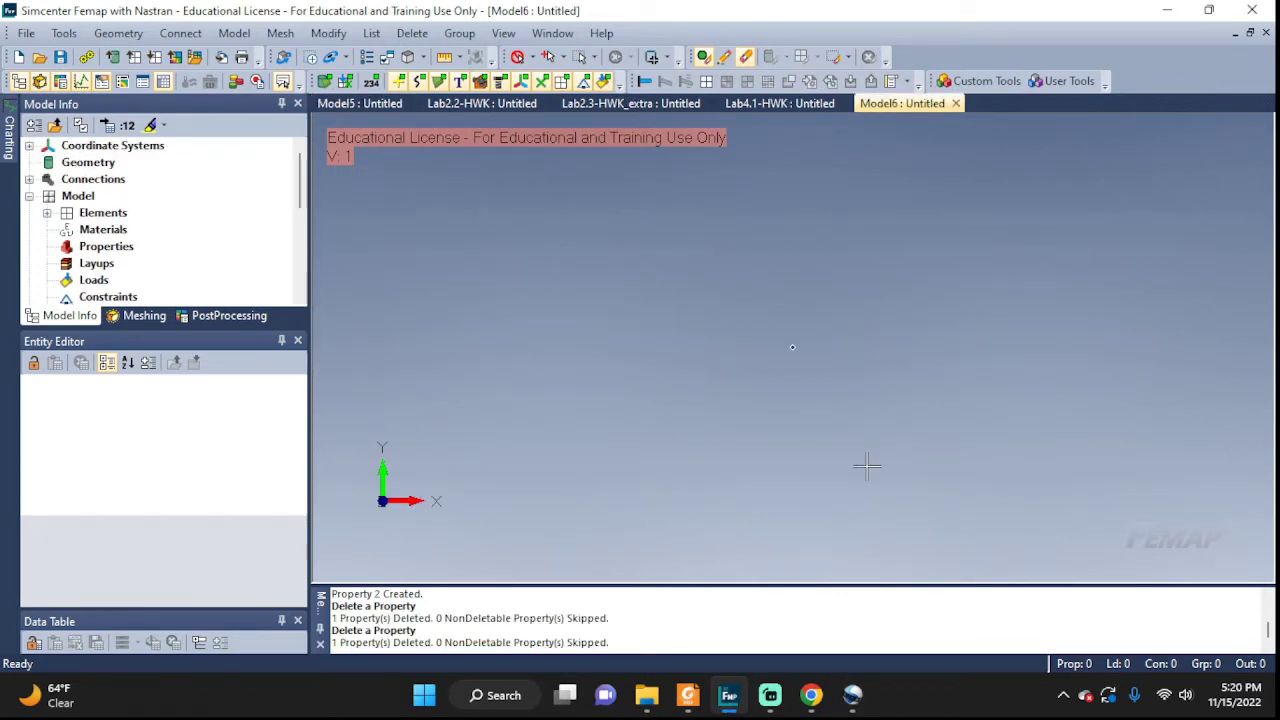
# Step: Start a new property from Model > Property with DOF Spring as its element type
pyautogui.click(230, 36)
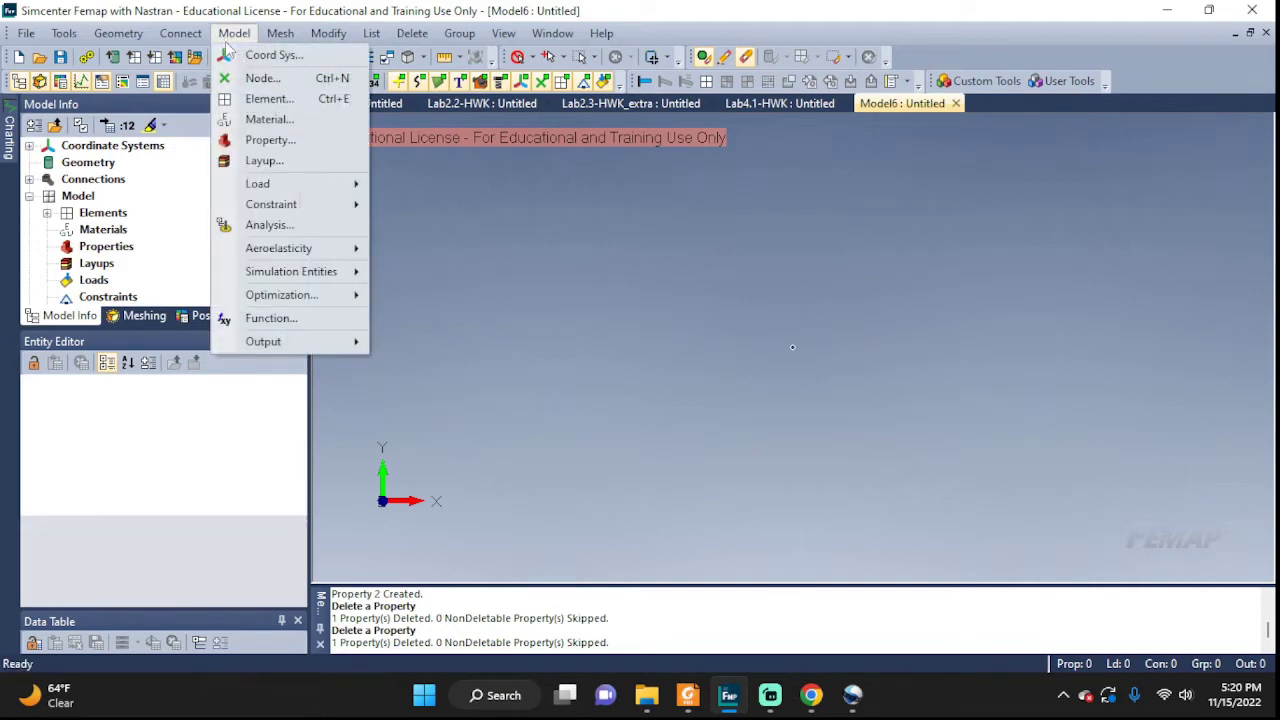
pyautogui.click(262, 140)
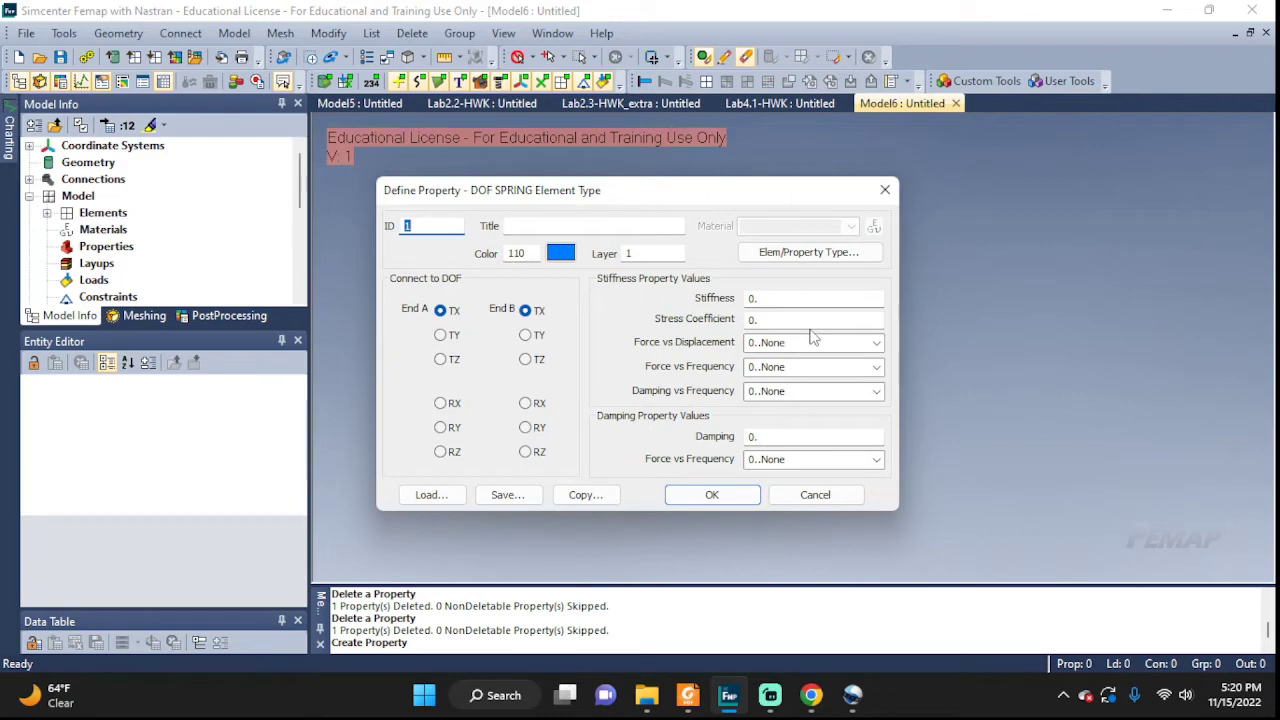
pyautogui.click(806, 256)
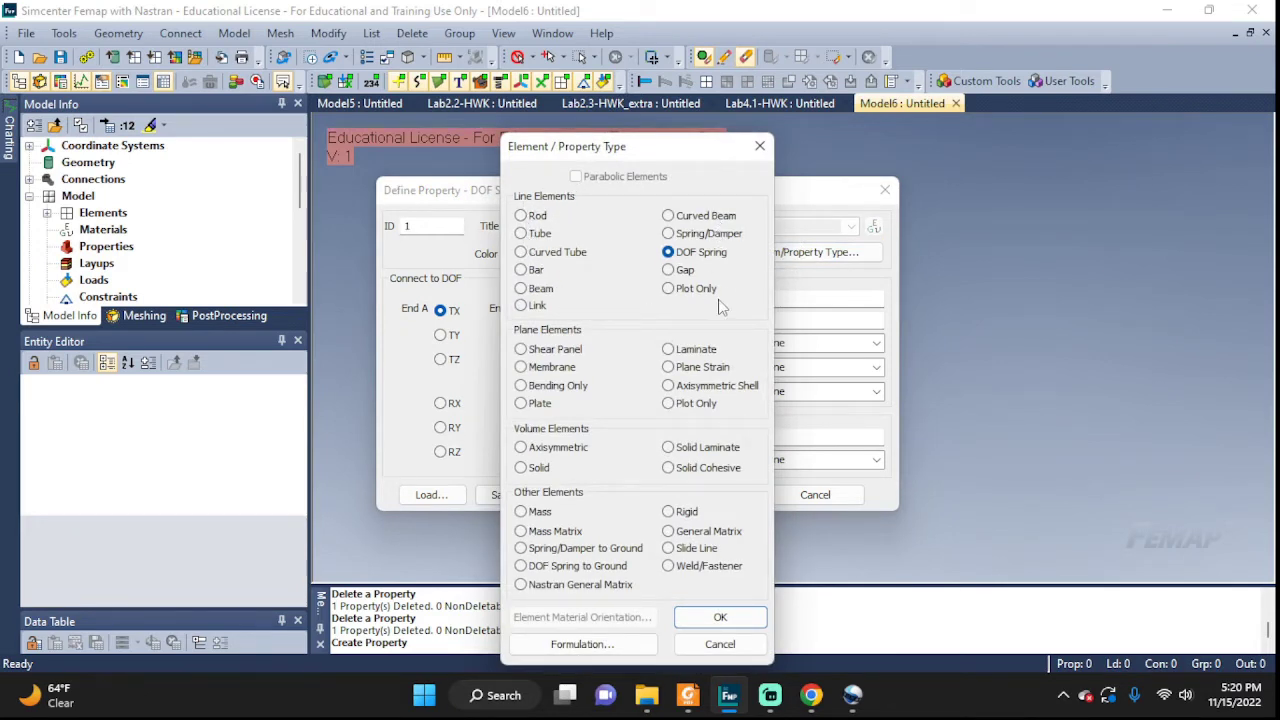
pyautogui.click(537, 217)
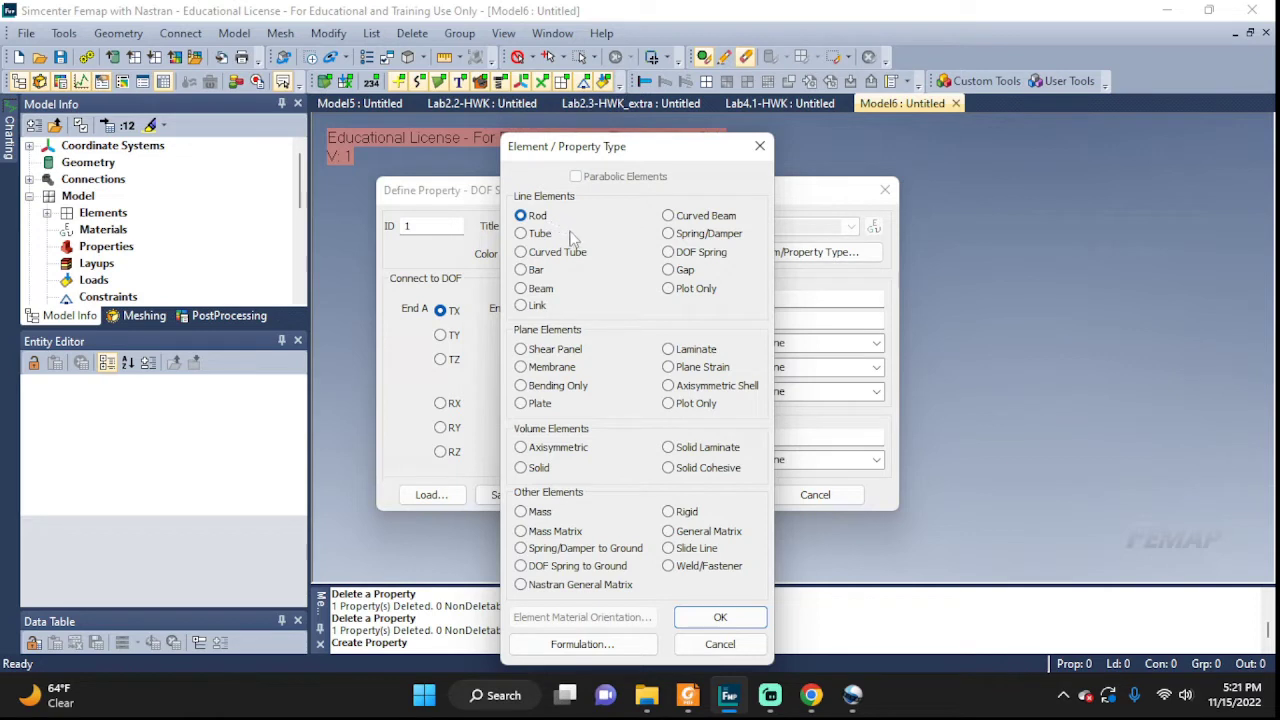
pyautogui.click(700, 260)
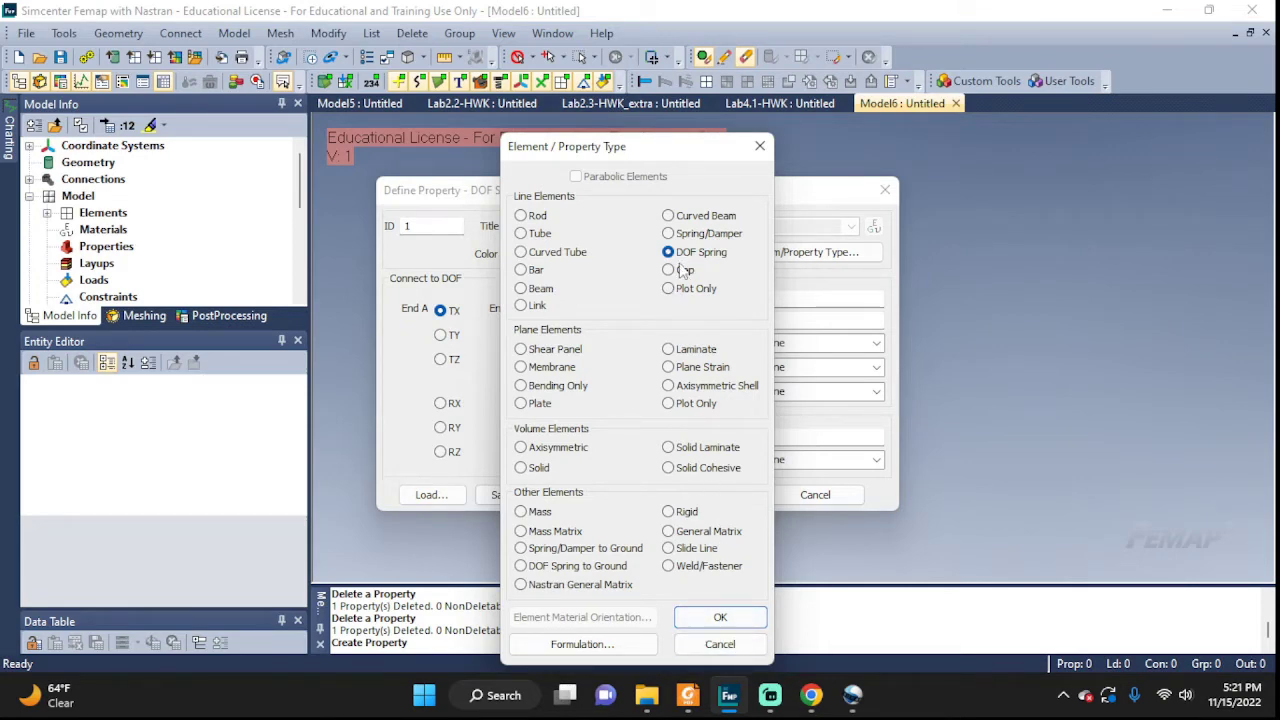
pyautogui.click(720, 617)
pyautogui.click(539, 229)
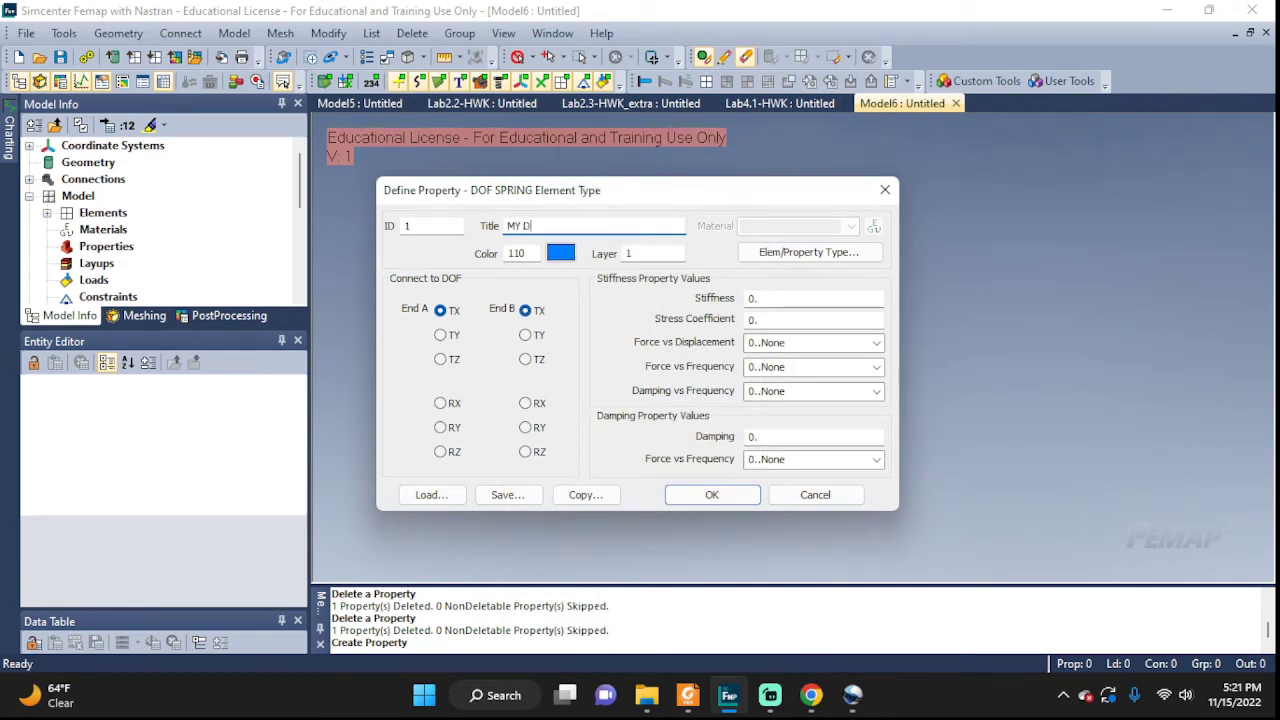
# Step: Create property 1 'MY DOF spring' with stiffness 10, then cancel the next blank property
pyautogui.write('MY DOF spring')
pyautogui.click(760, 298)
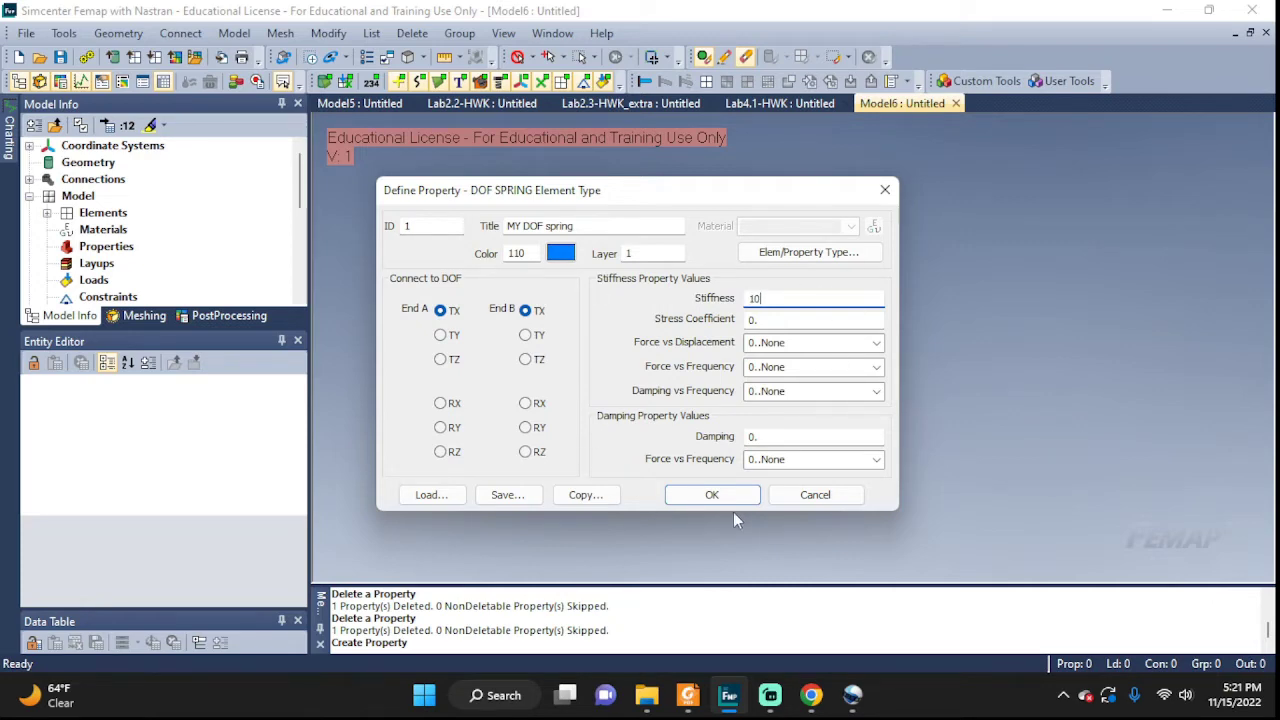
pyautogui.click(693, 497)
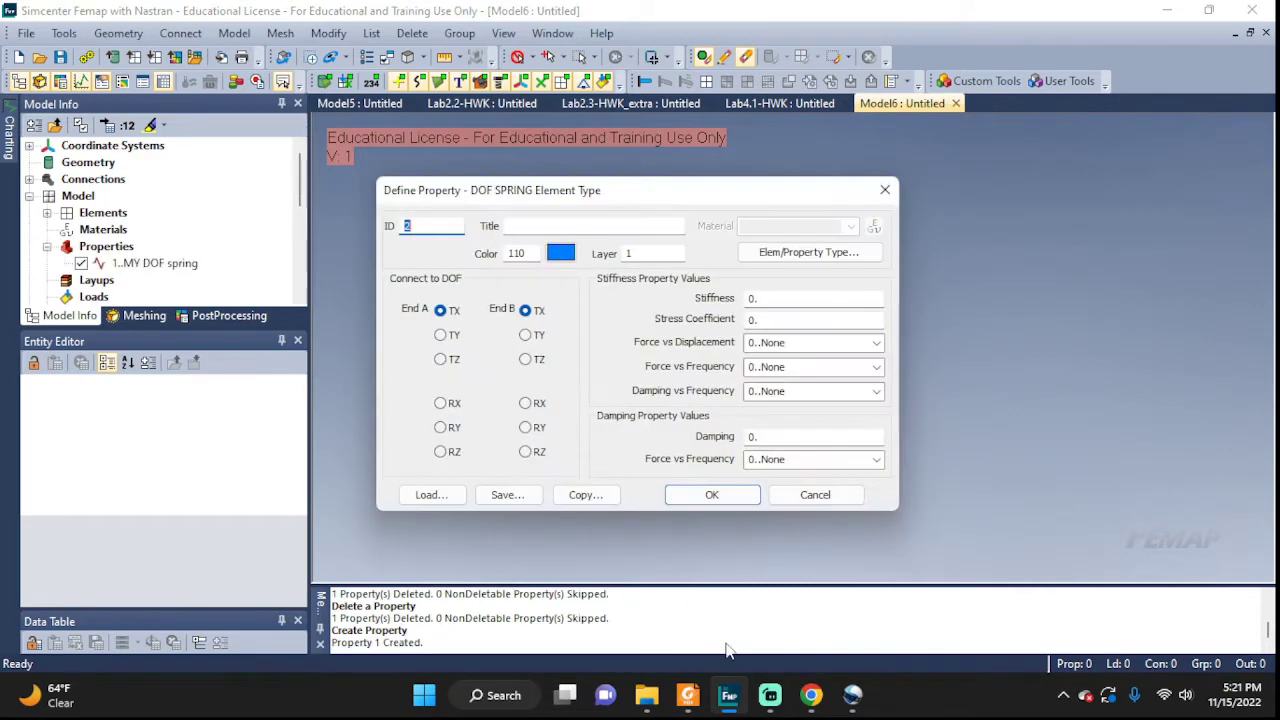
pyautogui.click(815, 495)
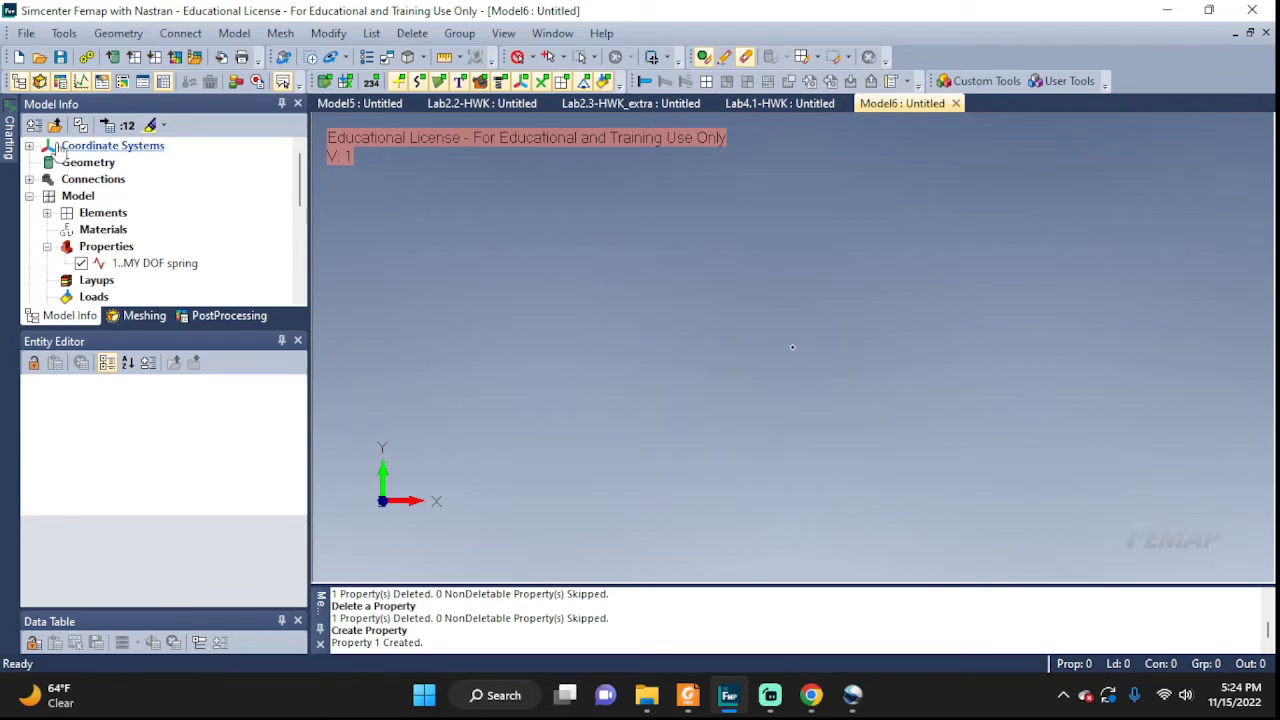
# Step: Edit property 1 'MY DOF spring' from the Model Info tree, setting its stiffness to 1
pyautogui.scroll(-5, 72, 203)
pyautogui.scroll(5, 74, 204)
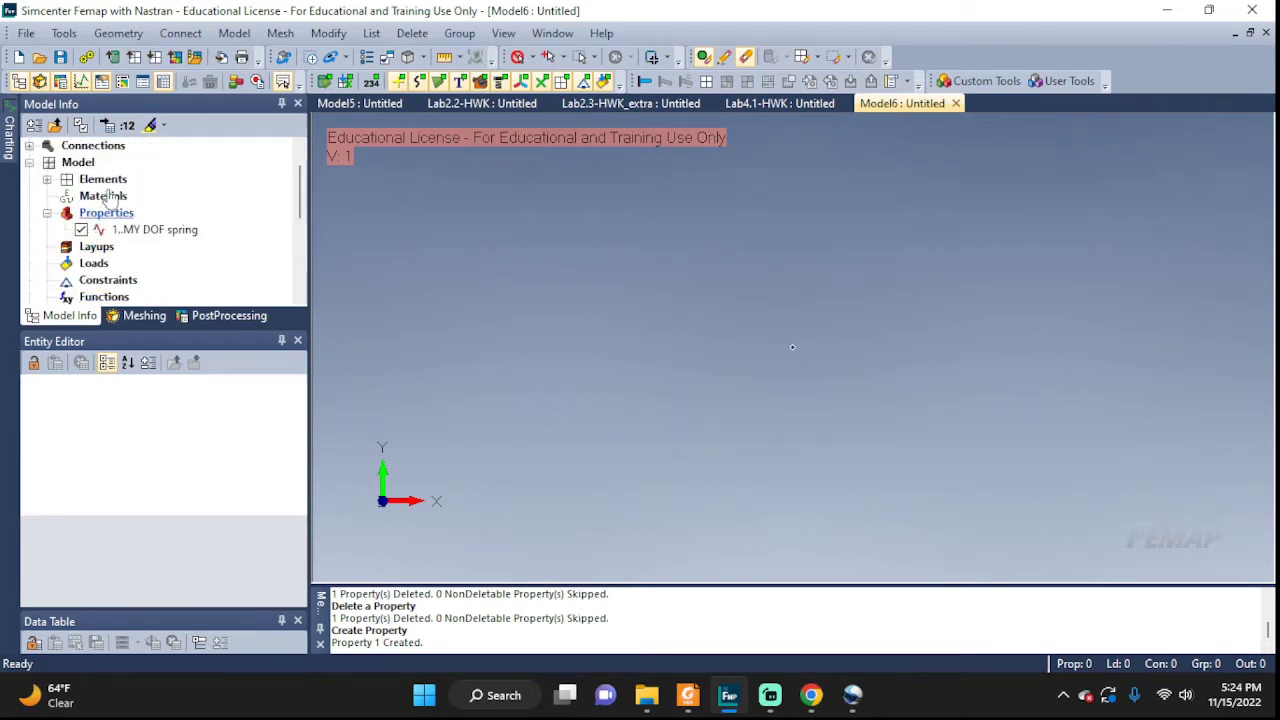
pyautogui.scroll(1, 85, 192)
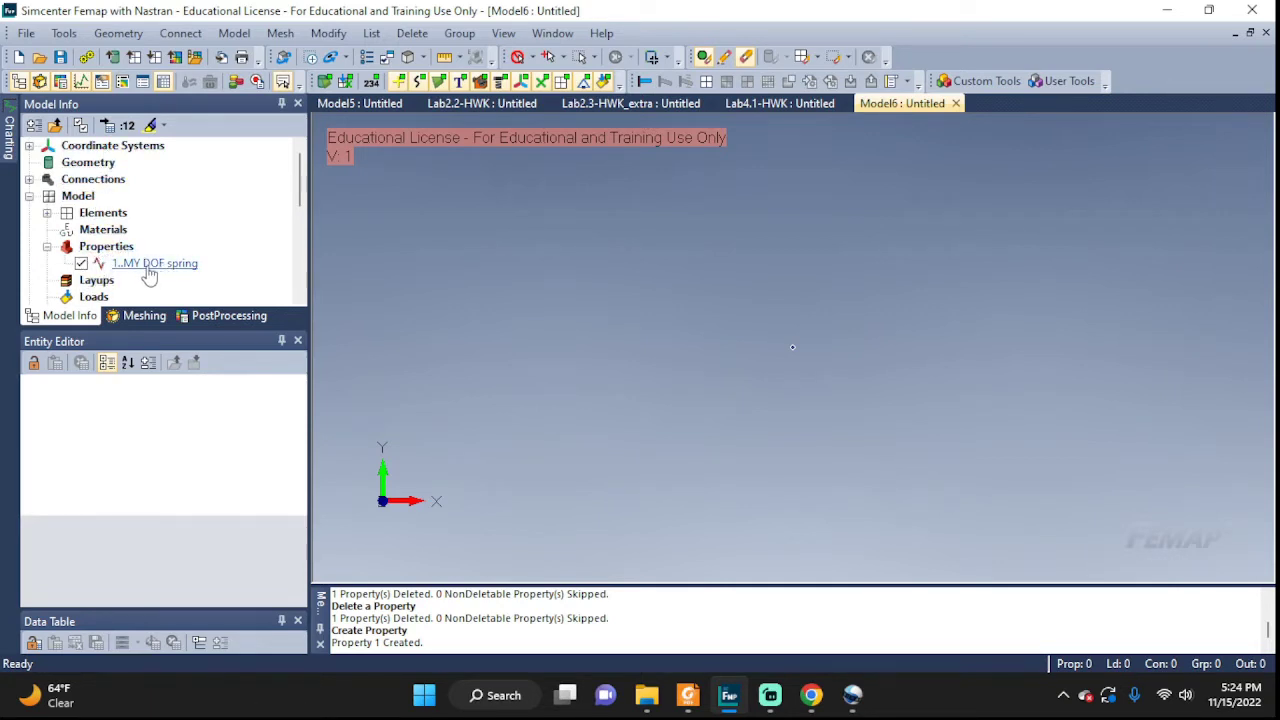
pyautogui.click(46, 247)
pyautogui.click(46, 247)
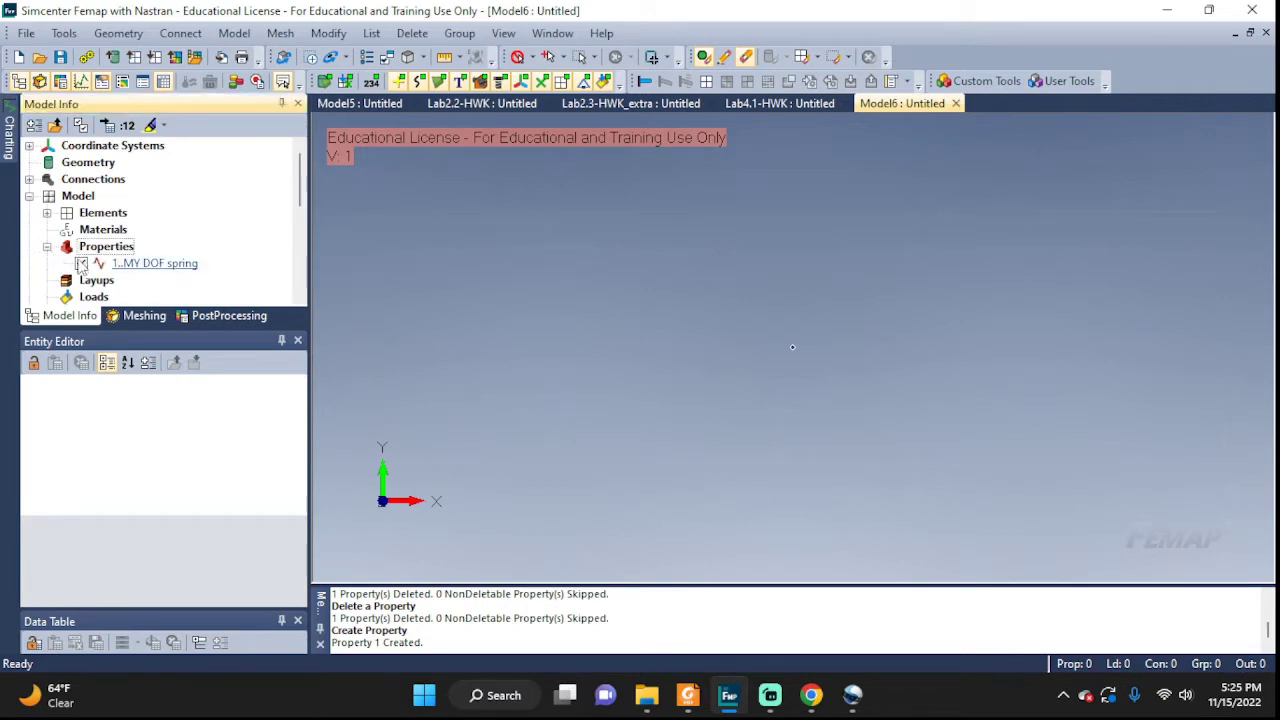
pyautogui.click(166, 263)
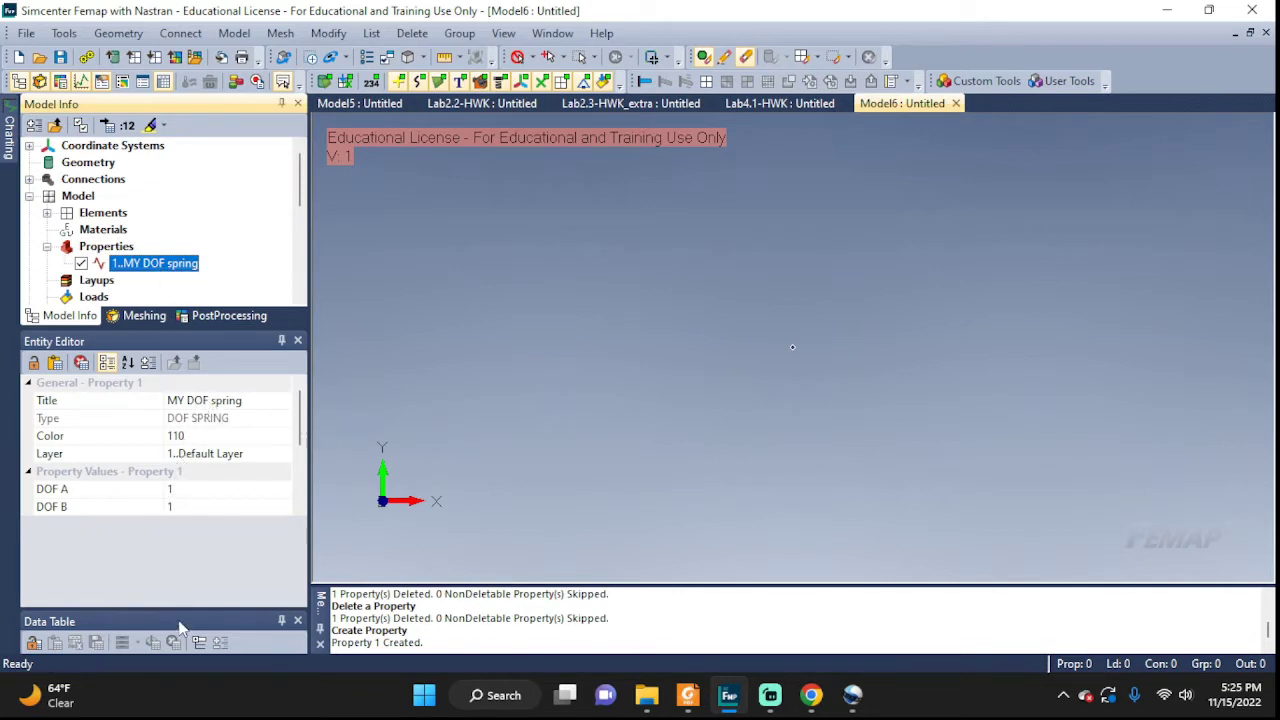
pyautogui.rightClick(155, 268)
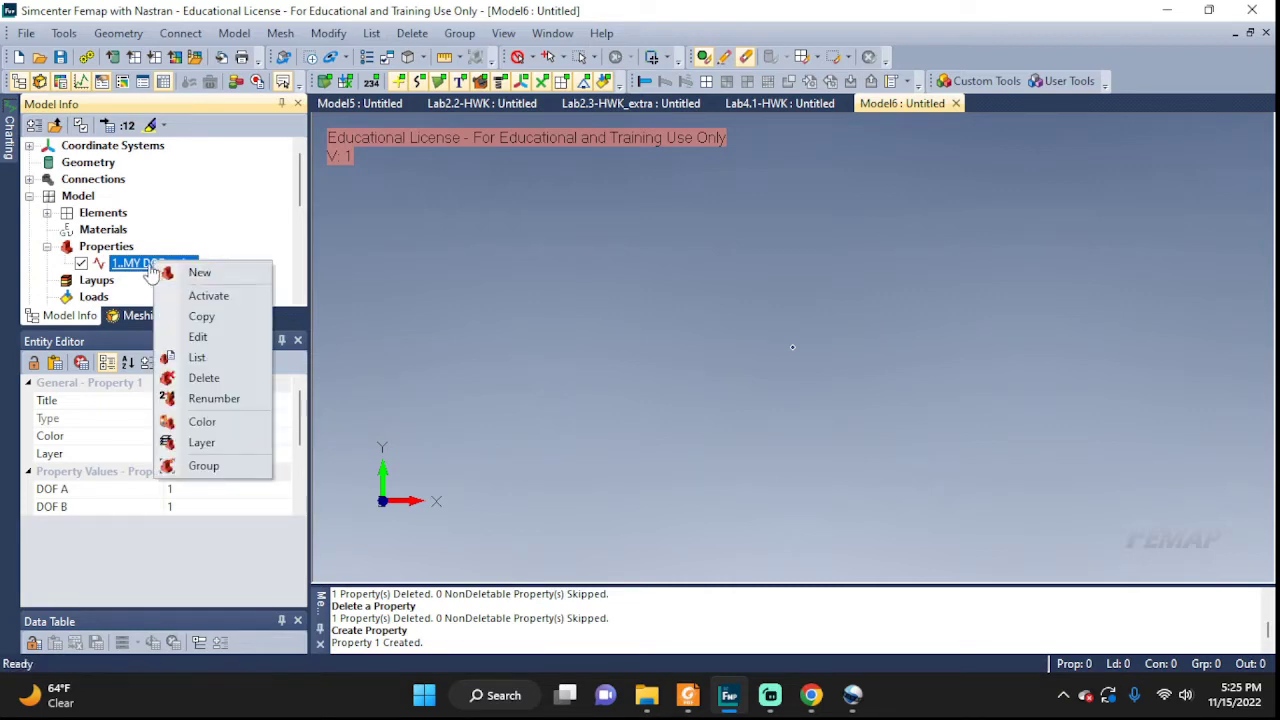
pyautogui.click(182, 338)
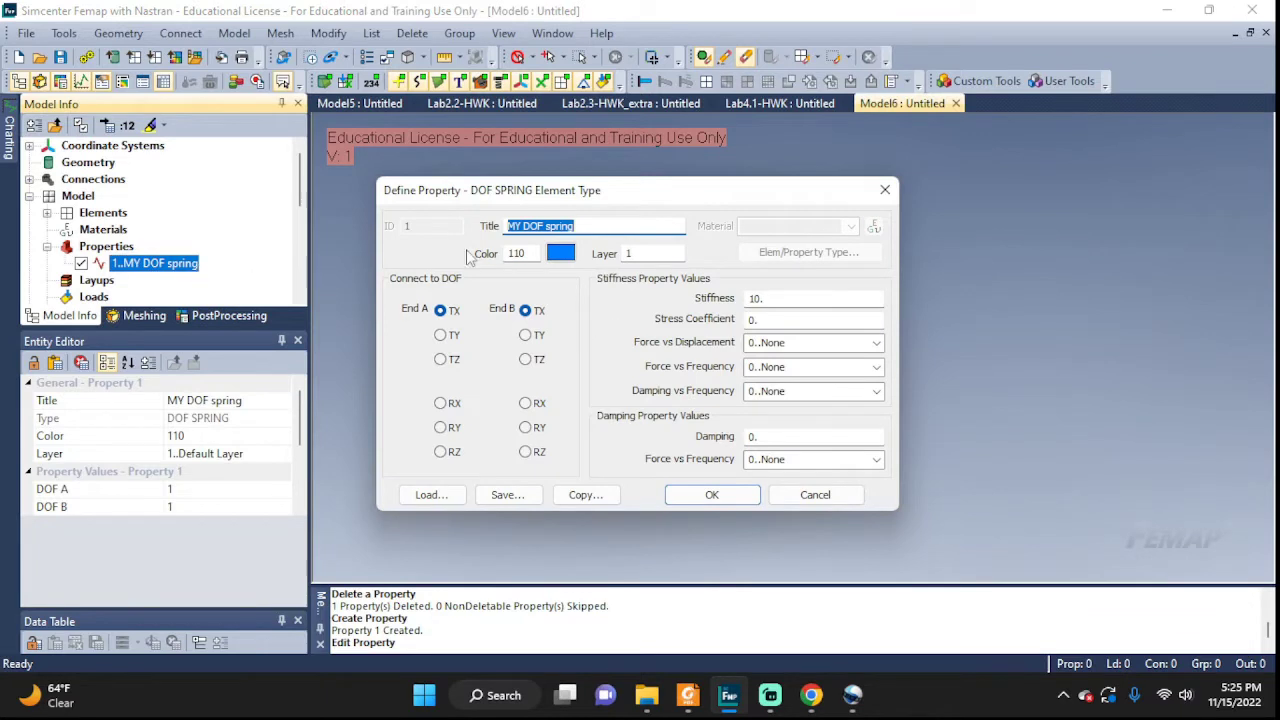
pyautogui.click(760, 298)
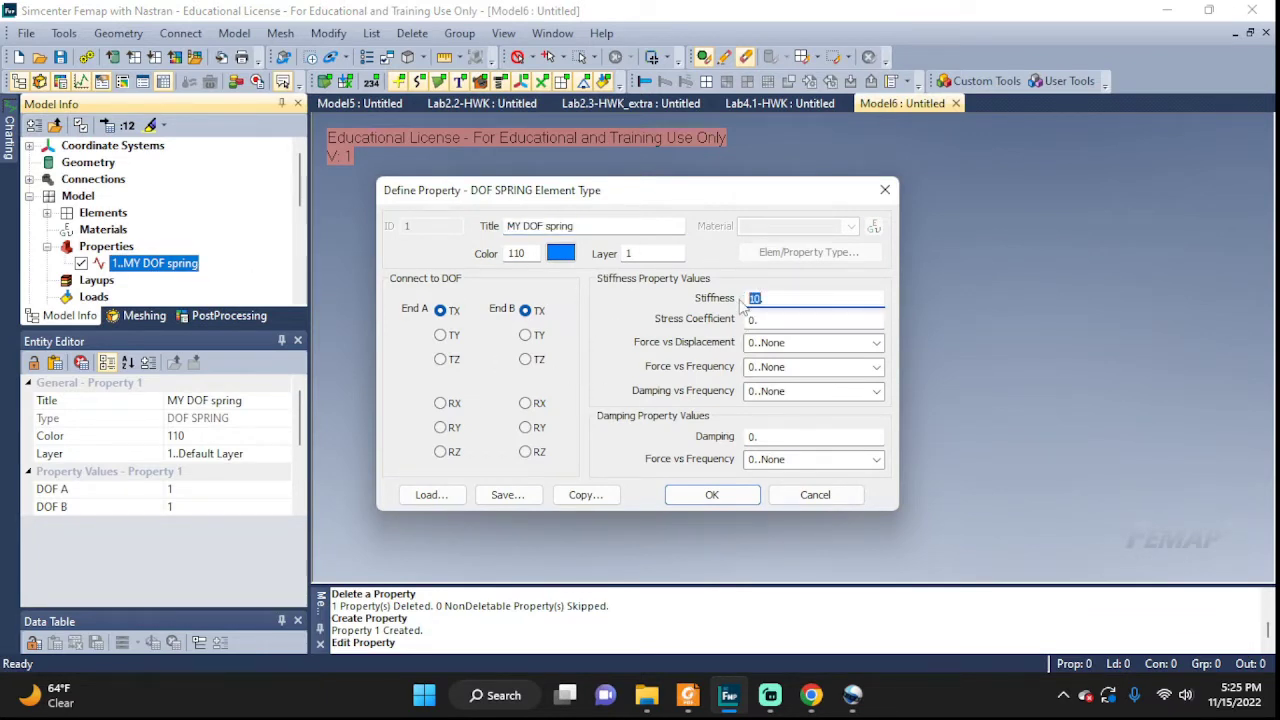
pyautogui.write('1')
pyautogui.click(706, 502)
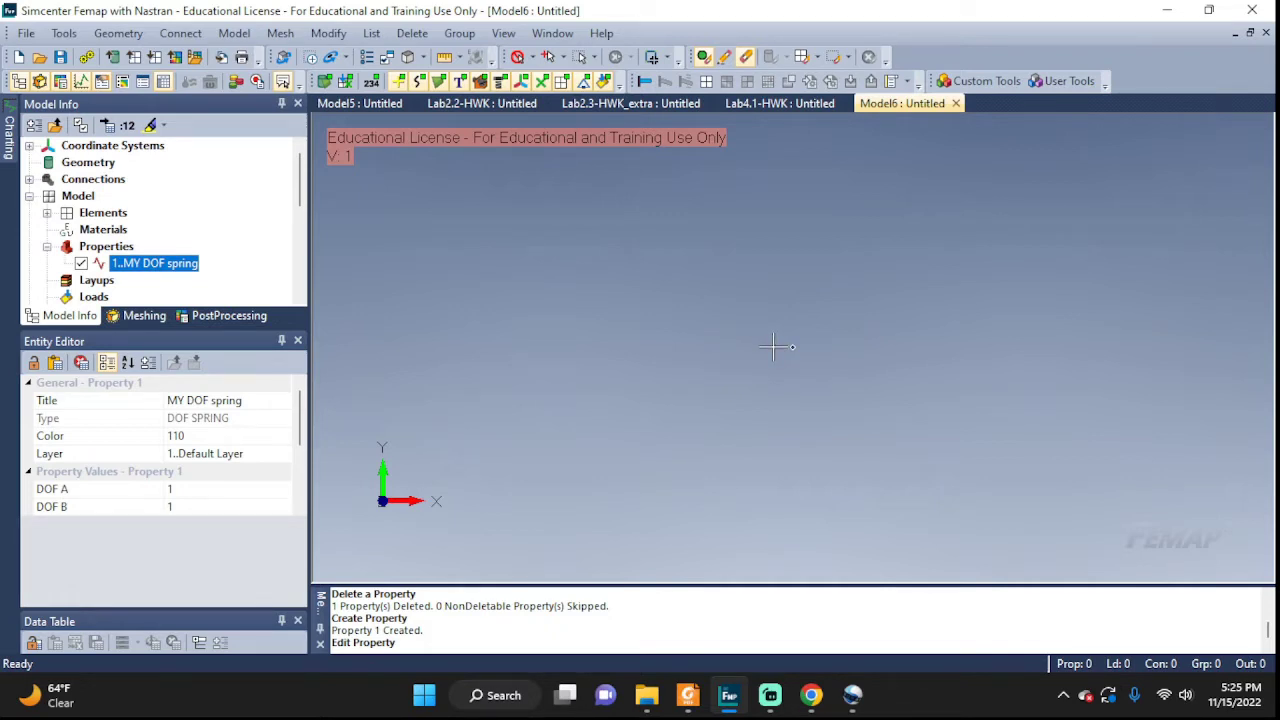
# Step: Create node 1 at the origin and node 2 at X = 1
pyautogui.click(236, 33)
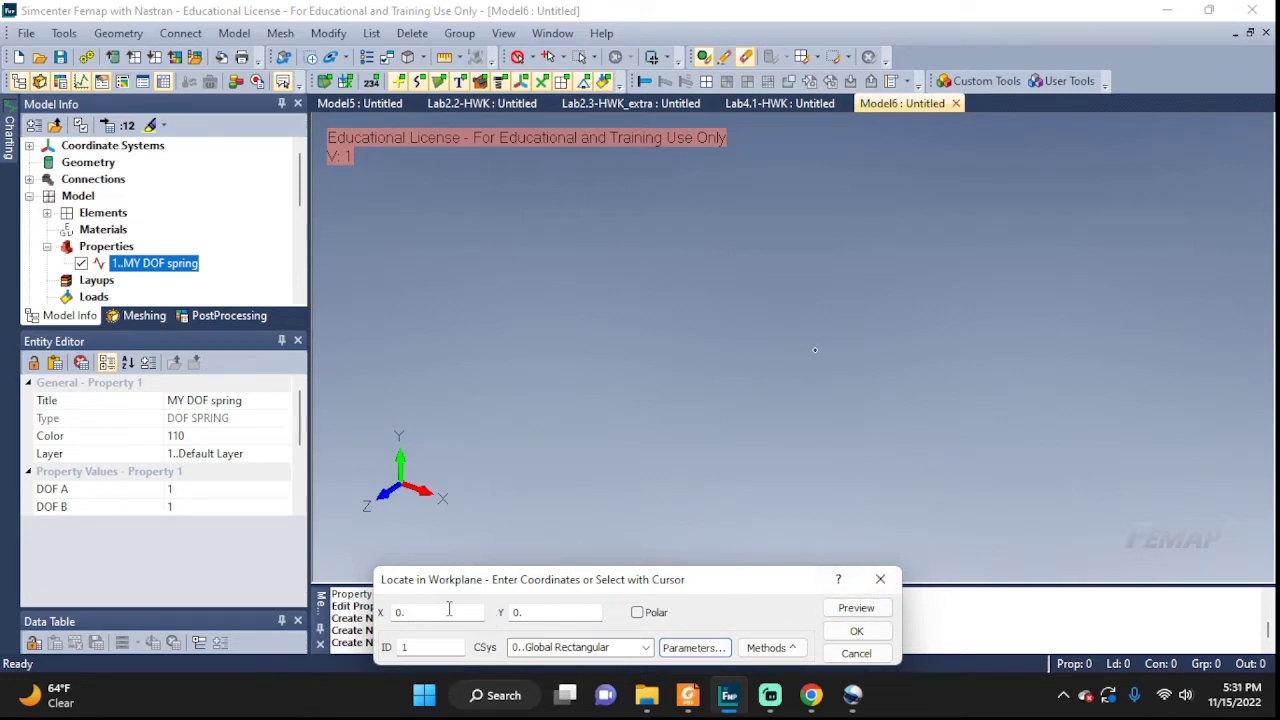
pyautogui.click(834, 636)
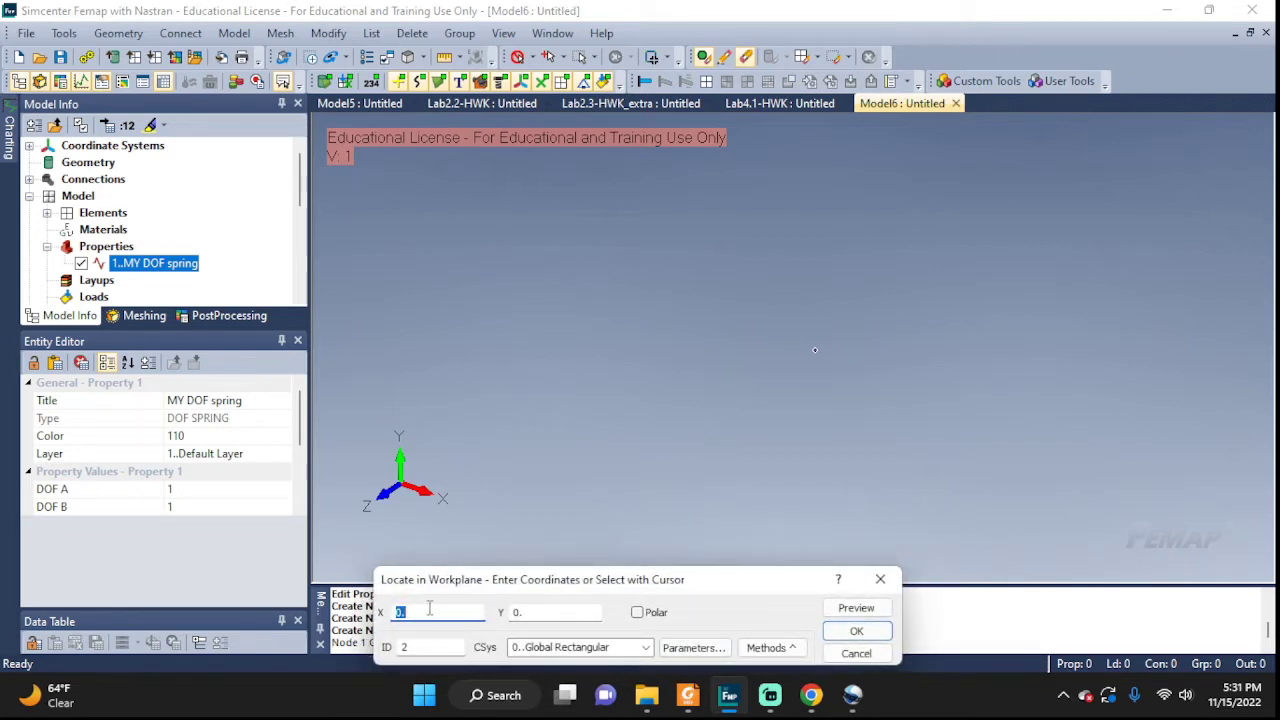
pyautogui.write('1')
pyautogui.click(868, 633)
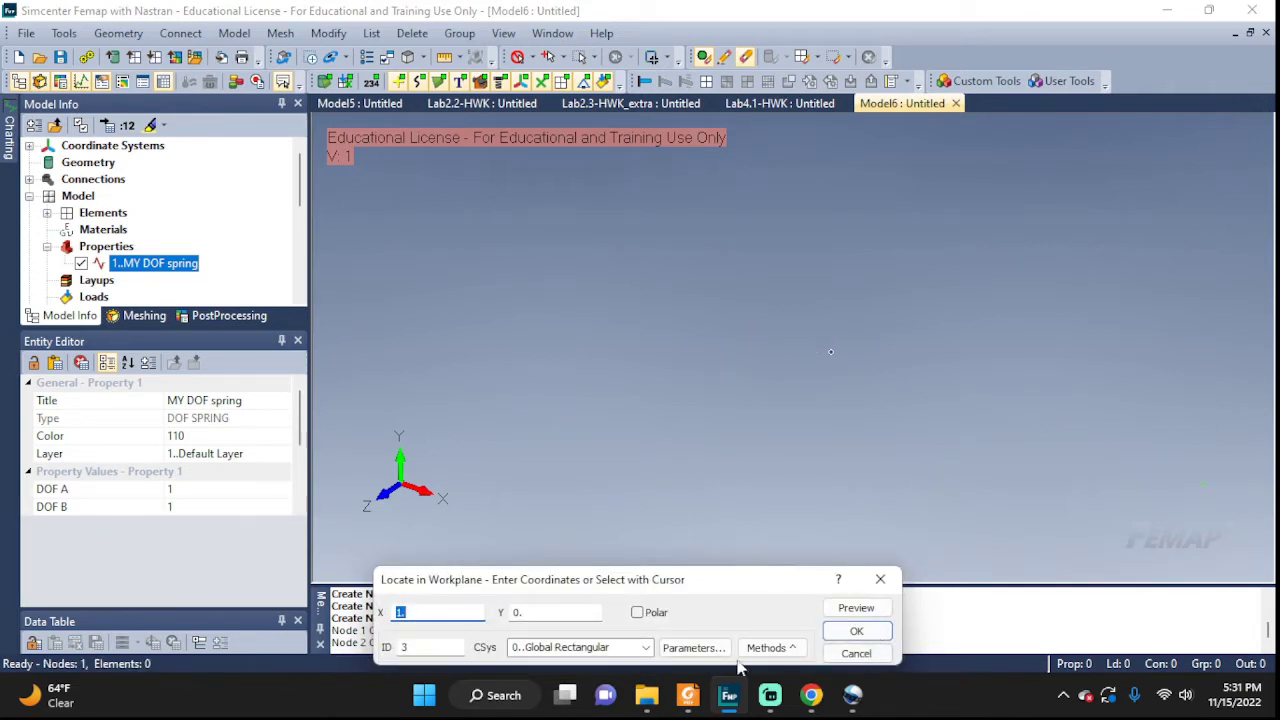
pyautogui.click(860, 655)
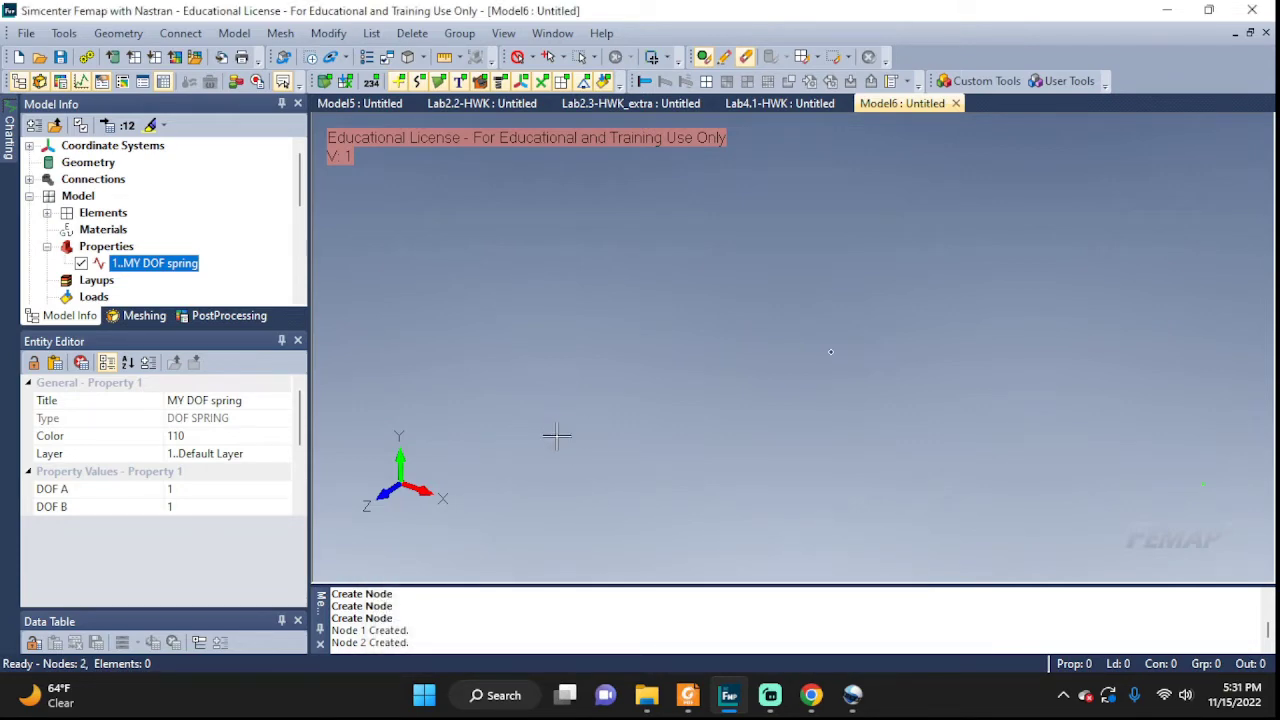
pyautogui.hotkey('ctrl', 'q')
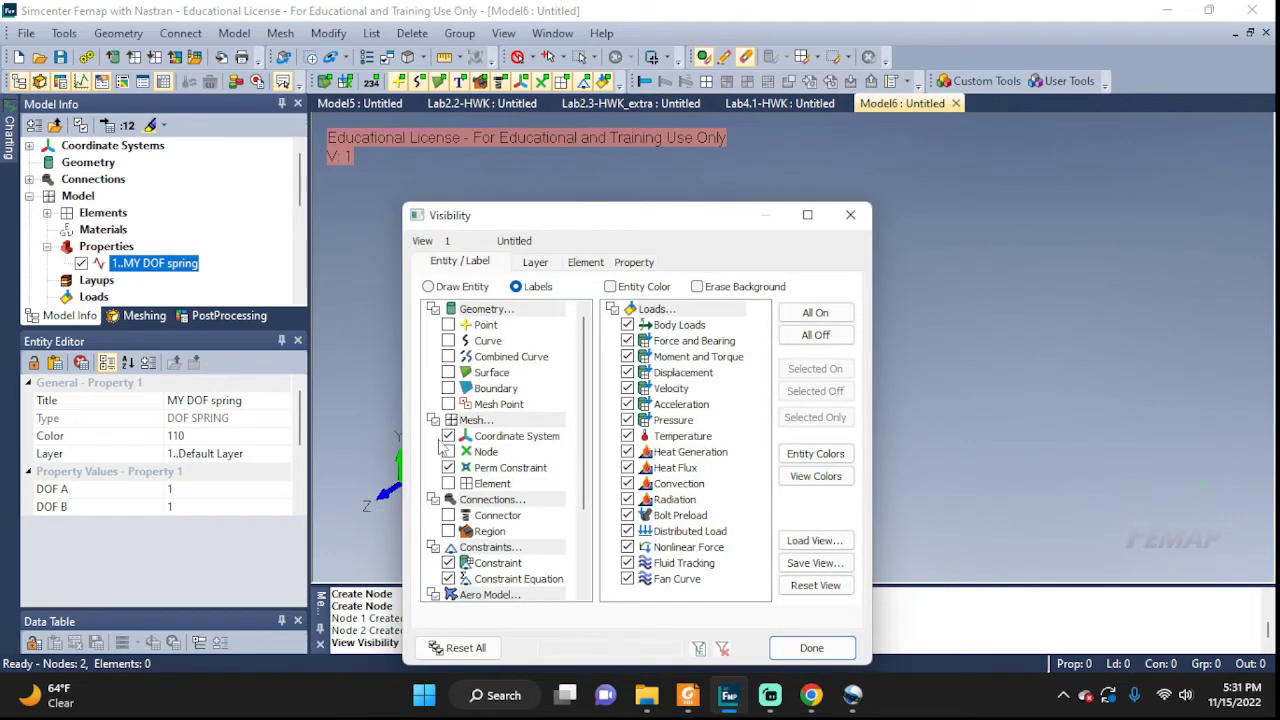
# Step: Turn on Node and Element ID labels in View Visibility so nodes 1 and 2 show labels
pyautogui.moveTo(553, 225); pyautogui.dragTo(357, 117)
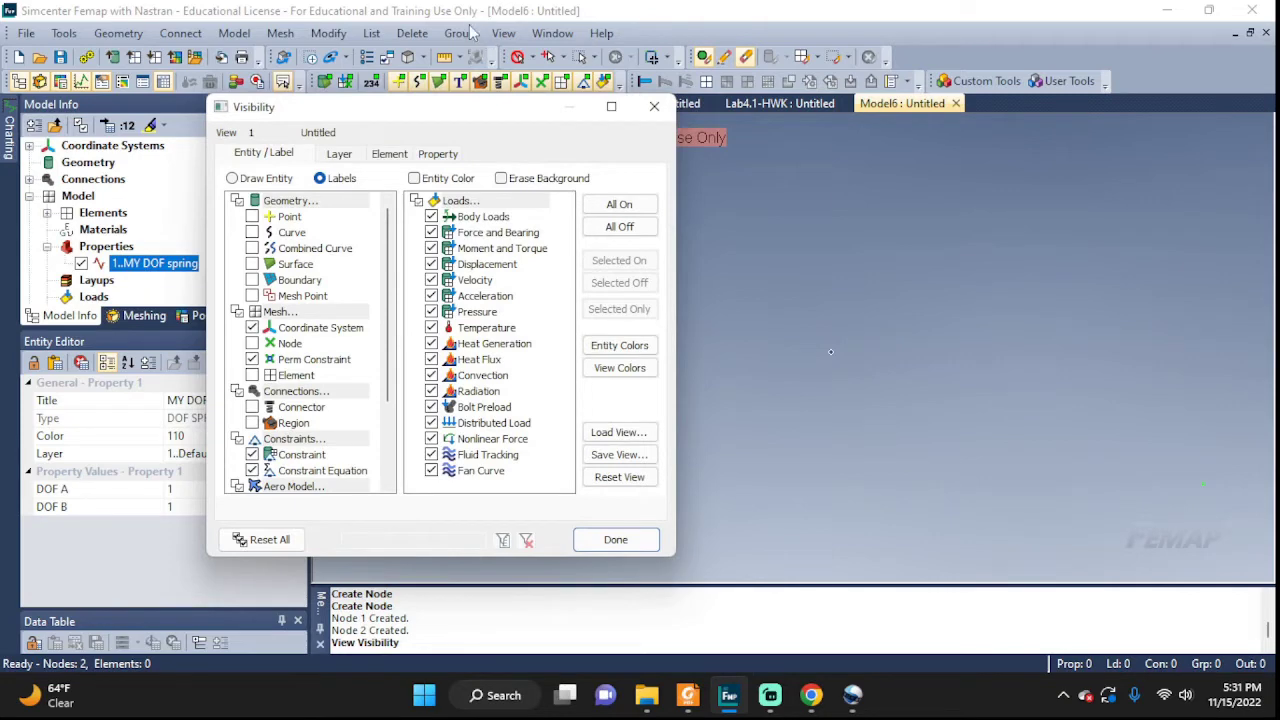
pyautogui.click(654, 106)
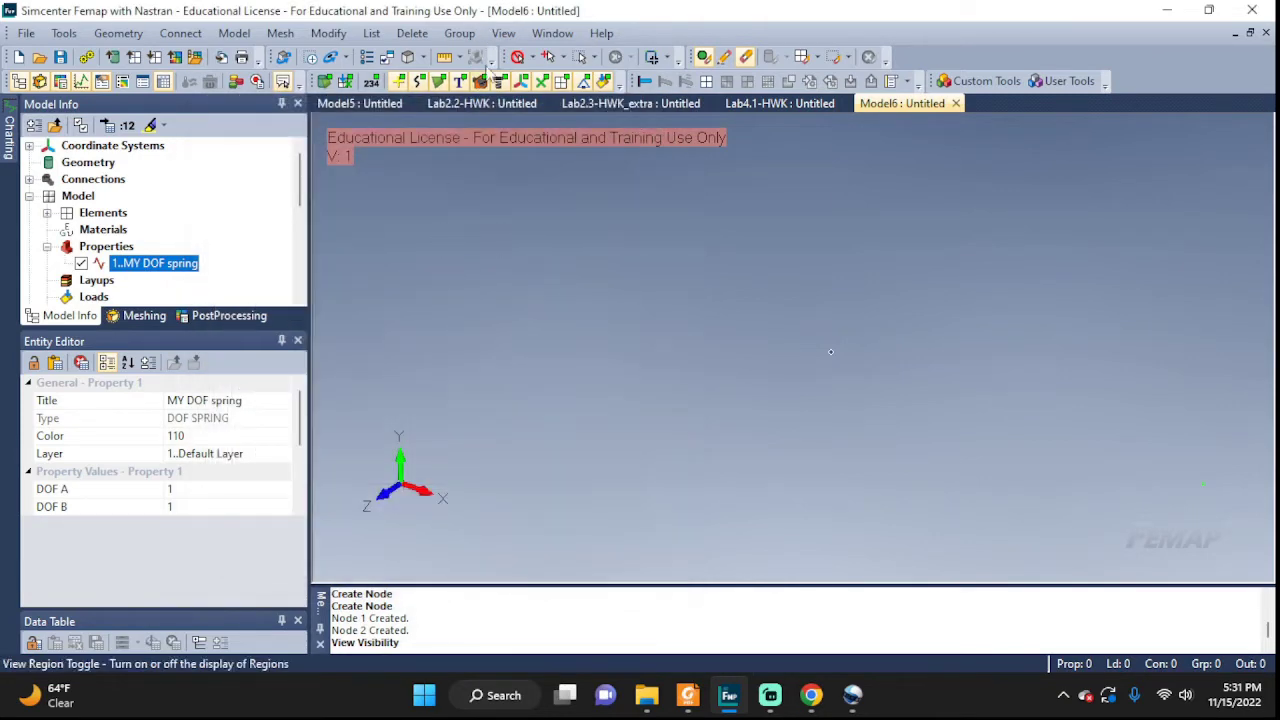
pyautogui.click(503, 33)
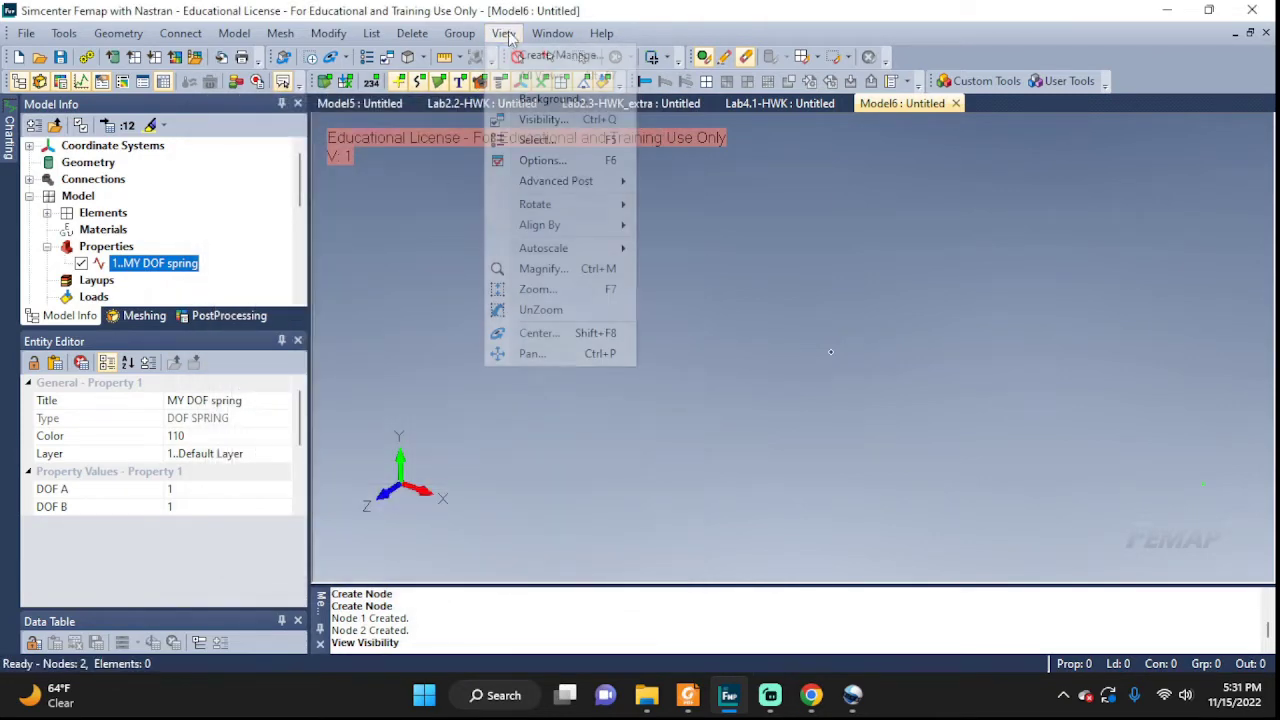
pyautogui.click(545, 121)
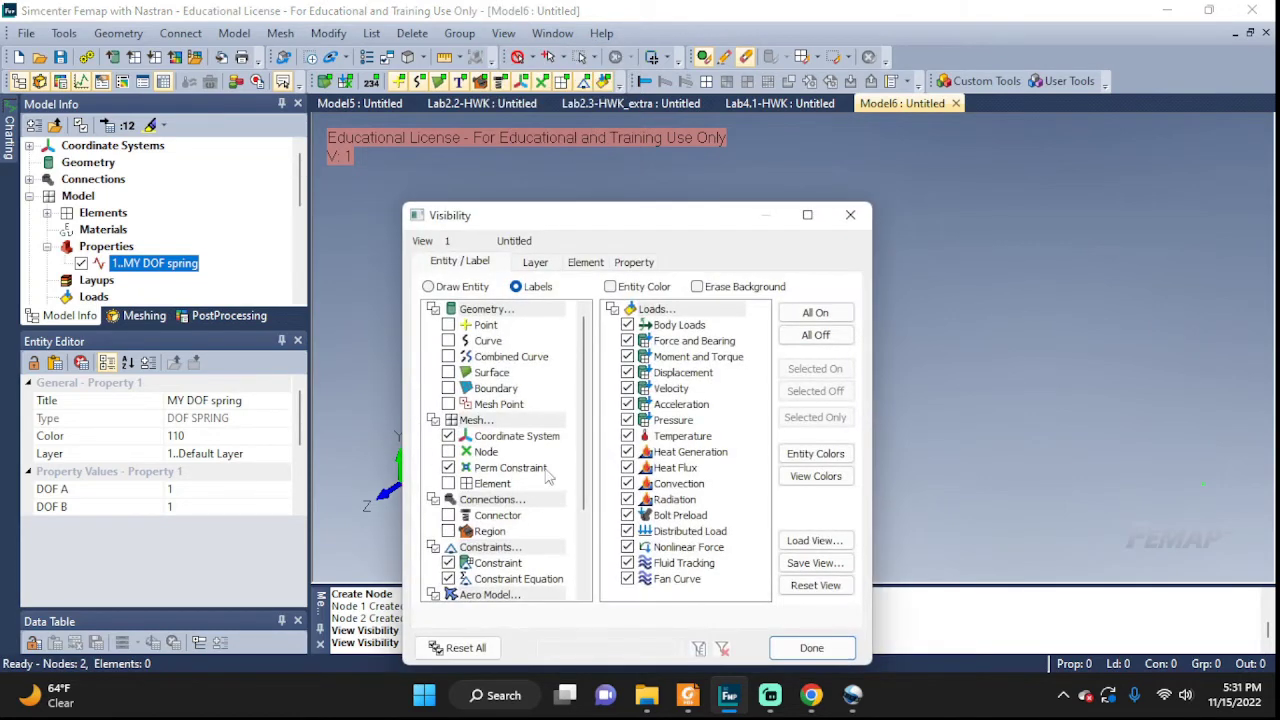
pyautogui.moveTo(591, 228); pyautogui.dragTo(313, 133)
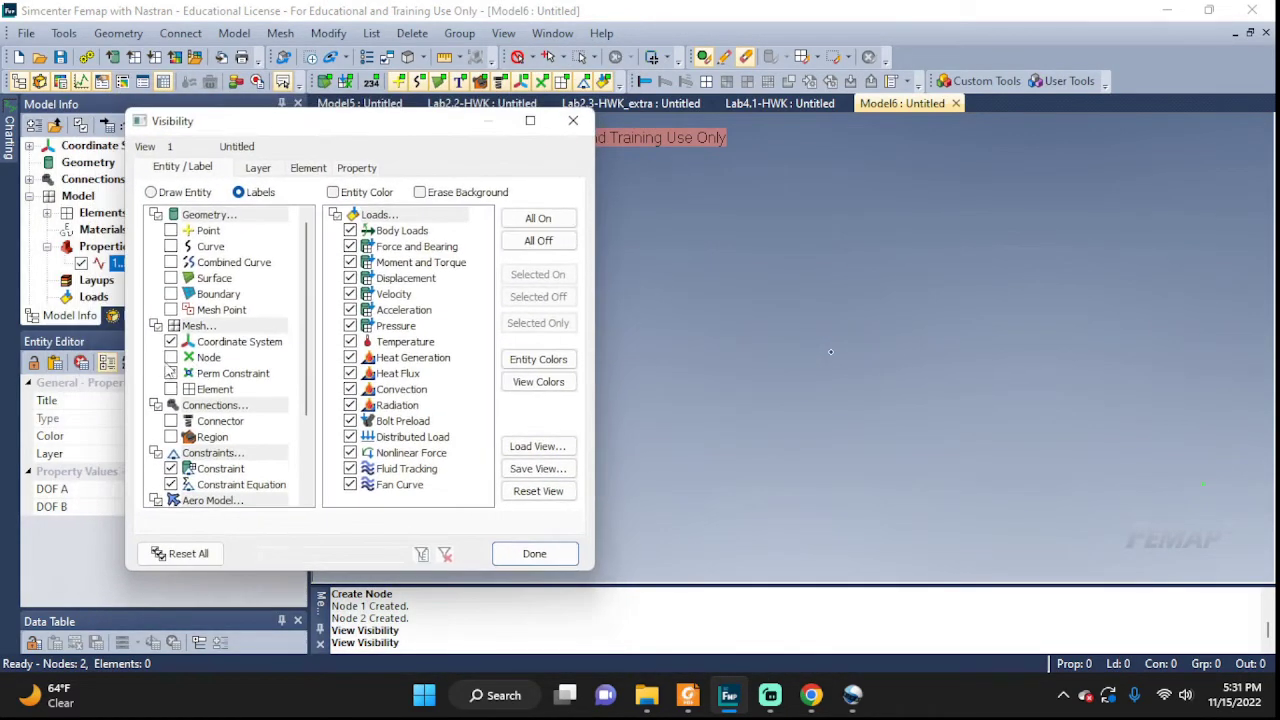
pyautogui.click(171, 358)
pyautogui.click(171, 389)
pyautogui.click(534, 554)
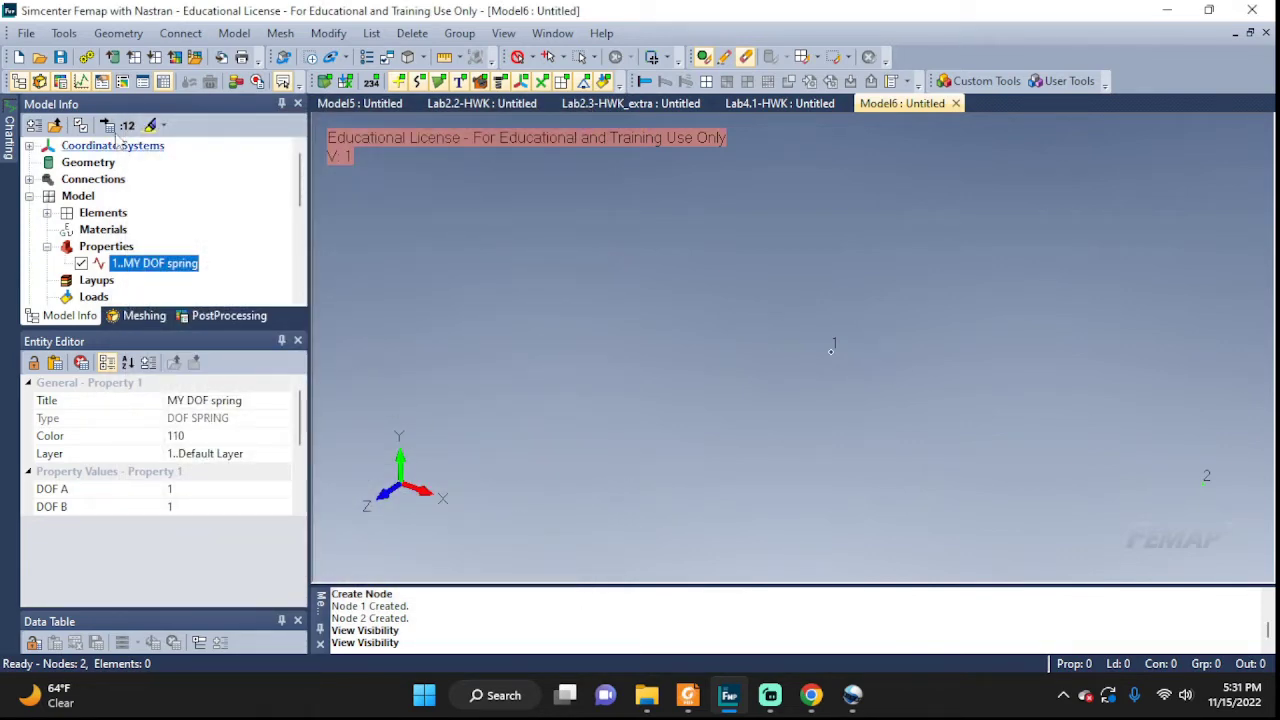
# Step: Create DOF spring element 1 between nodes 1 and 2 using the MY DOF spring property
pyautogui.click(234, 33)
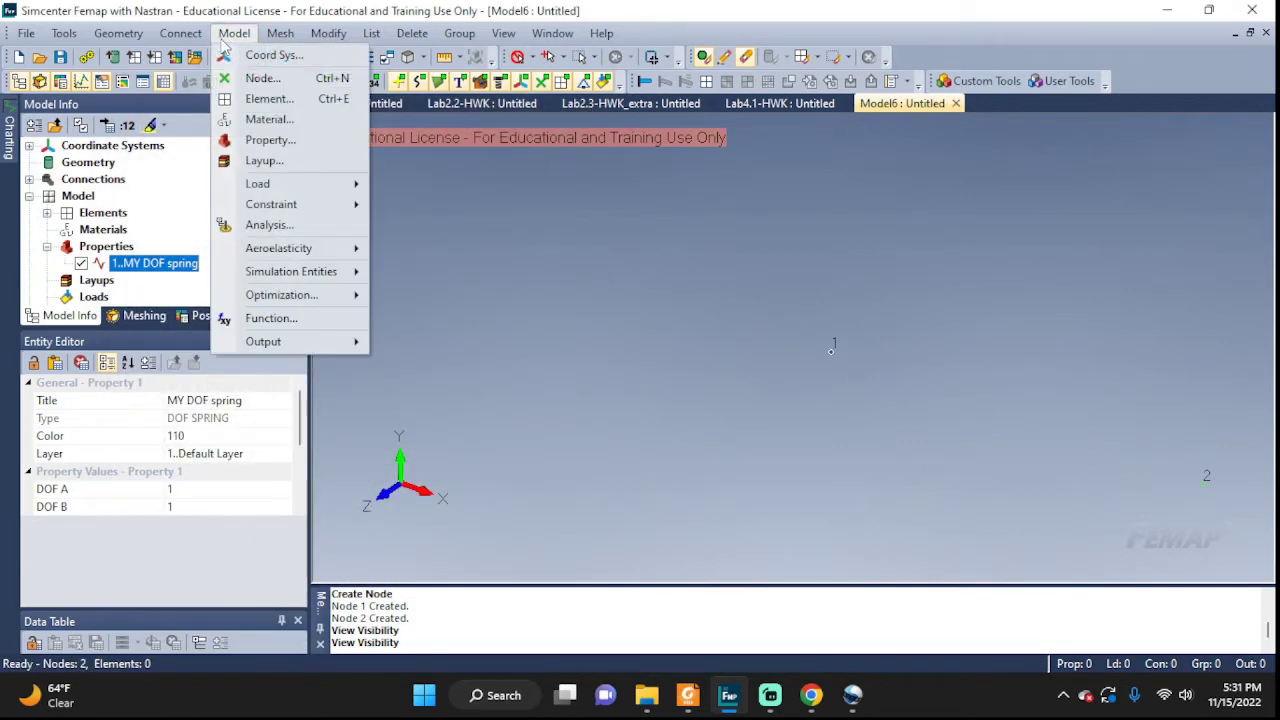
pyautogui.click(262, 100)
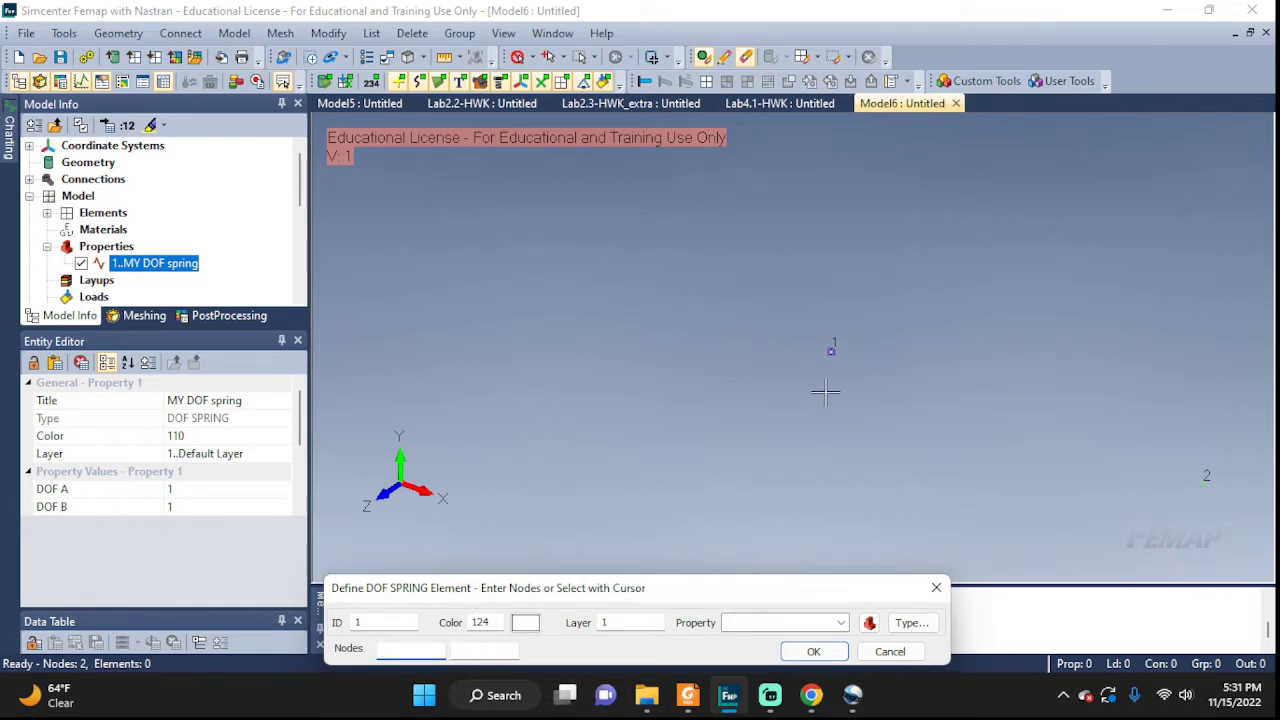
pyautogui.click(830, 349)
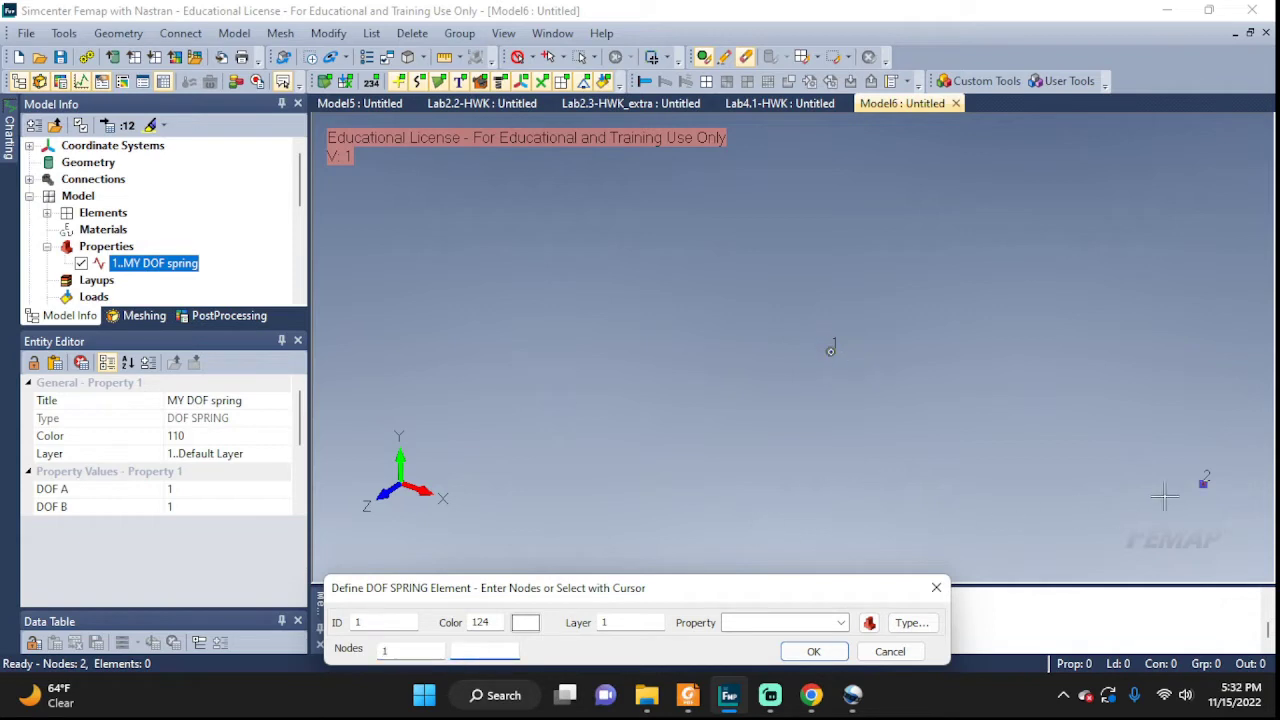
pyautogui.click(1206, 480)
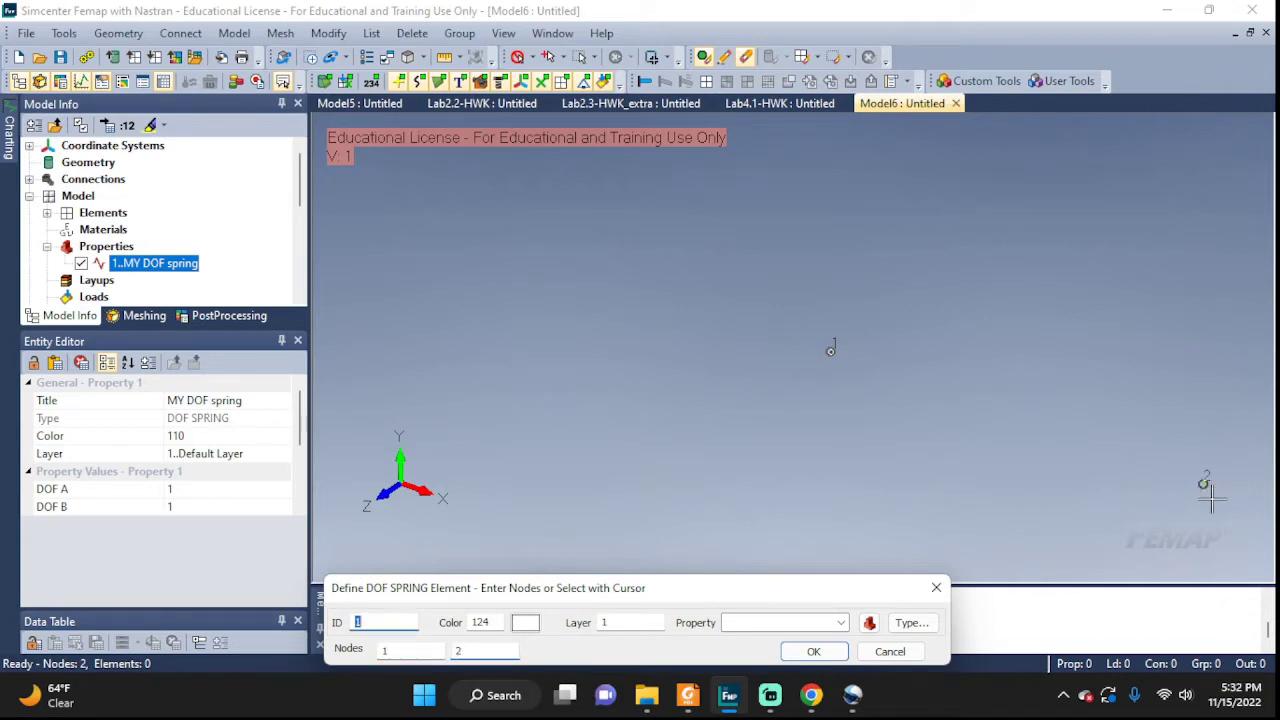
pyautogui.click(781, 623)
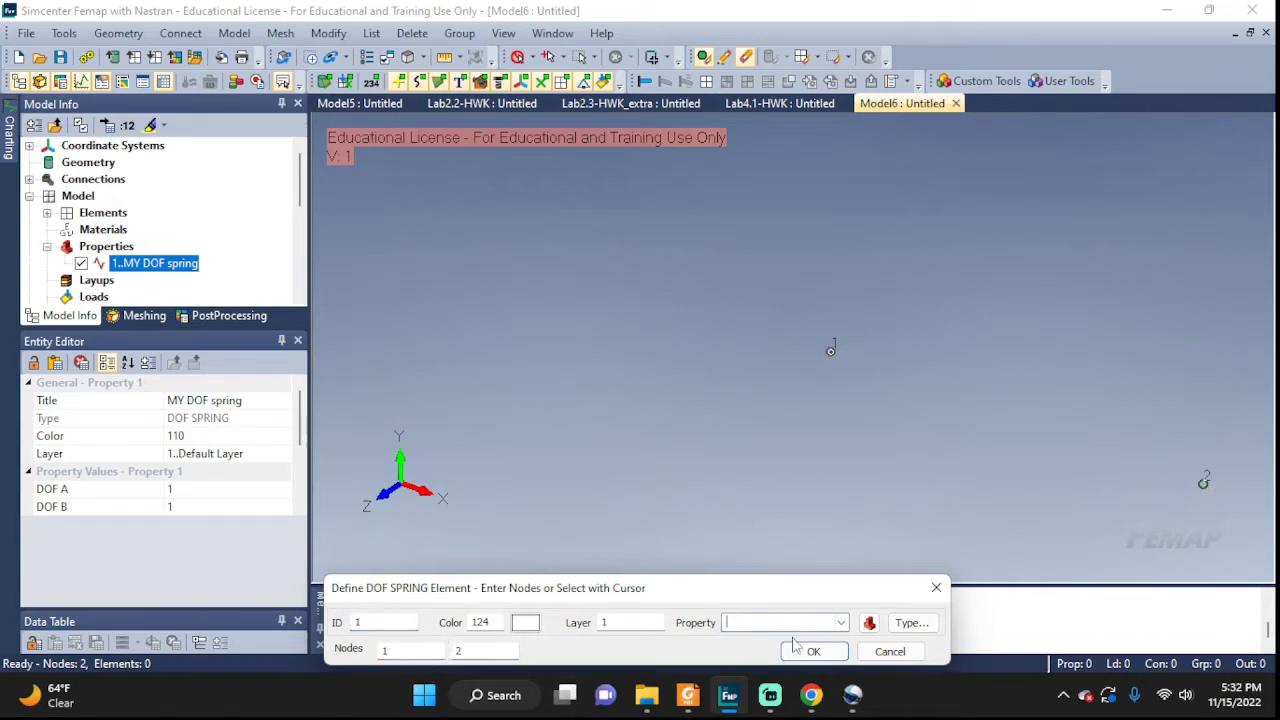
pyautogui.click(840, 623)
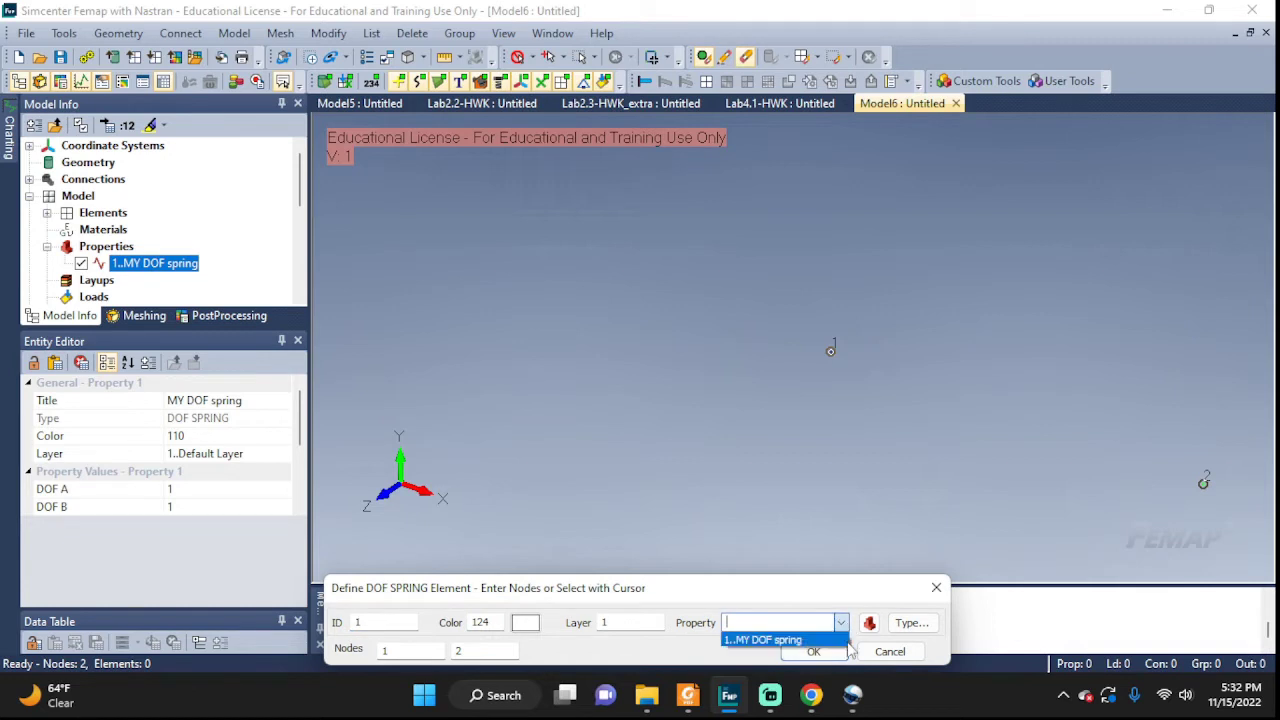
pyautogui.click(742, 642)
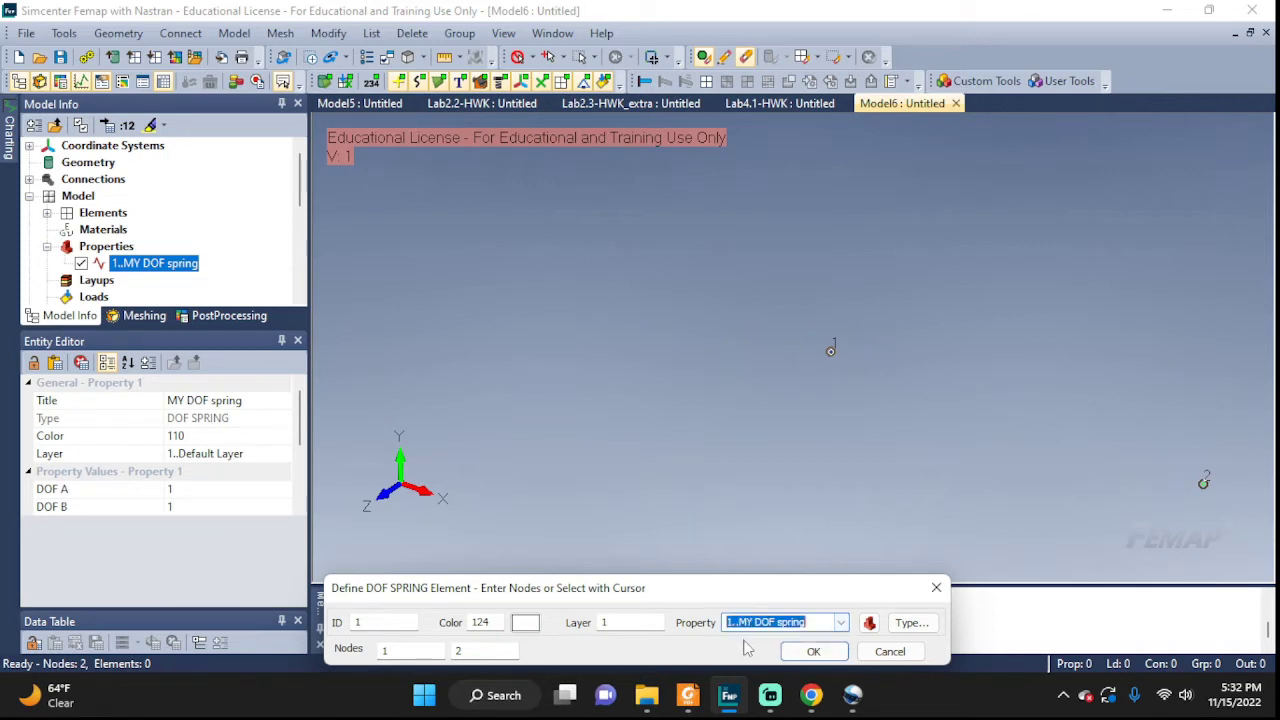
pyautogui.click(813, 651)
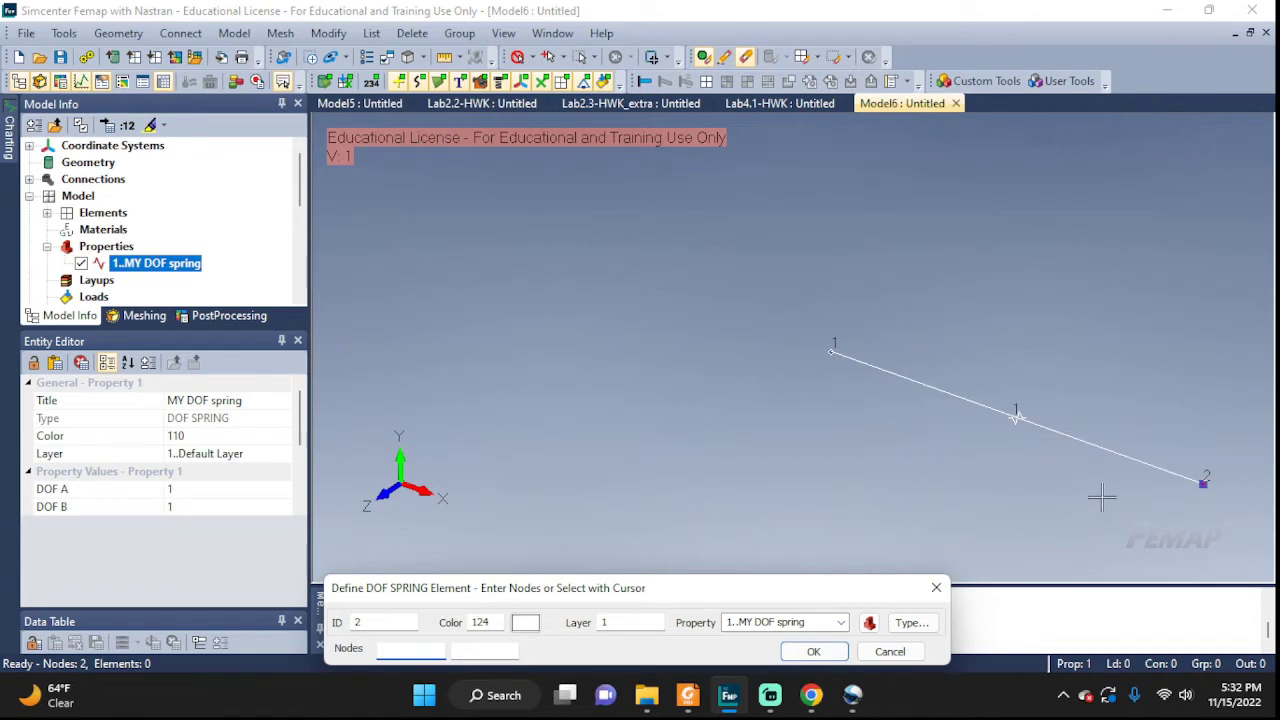
pyautogui.keyDown('ctrl'); pyautogui.moveTo(1102, 497); pyautogui.dragTo(806, 420, button='middle'); pyautogui.keyUp('ctrl')
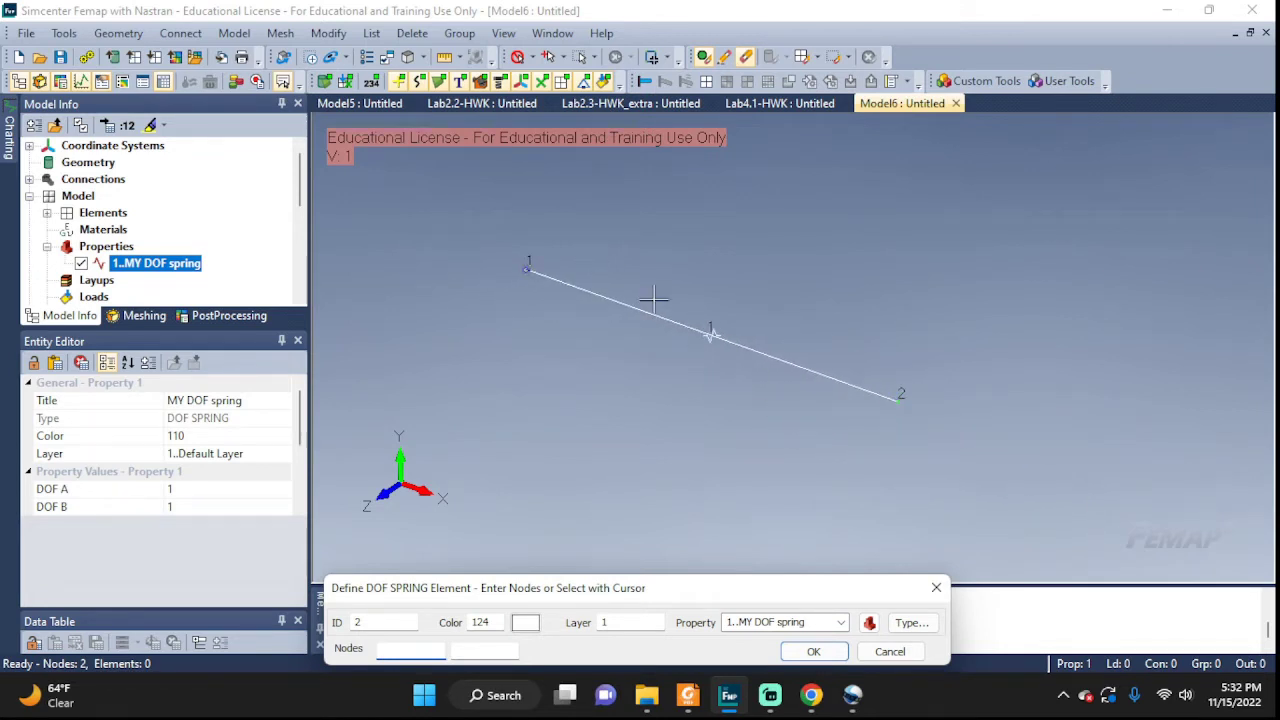
pyautogui.moveTo(997, 457)
pyautogui.mouseDown(button='middle')
pyautogui.moveTo(1087, 406)
pyautogui.moveTo(1015, 452)
pyautogui.moveTo(889, 426)
pyautogui.moveTo(943, 400)
pyautogui.moveTo(977, 449)
pyautogui.mouseUp(button='middle')
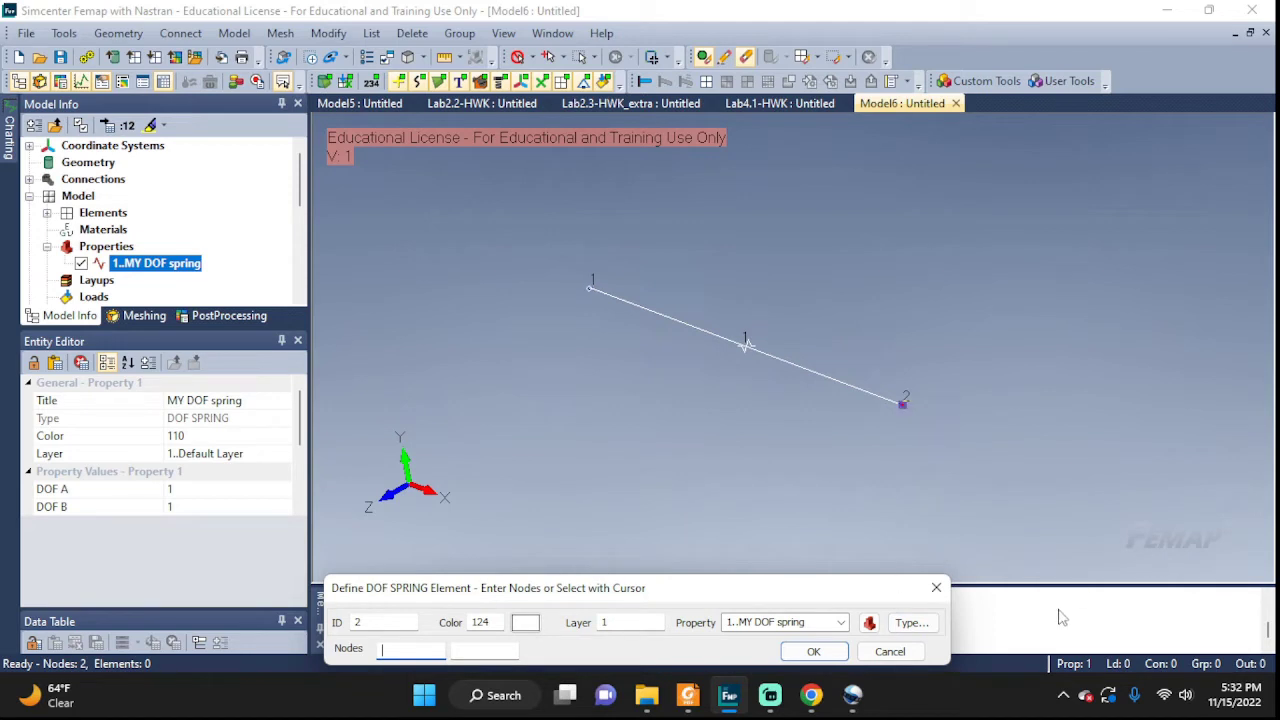
pyautogui.click(875, 655)
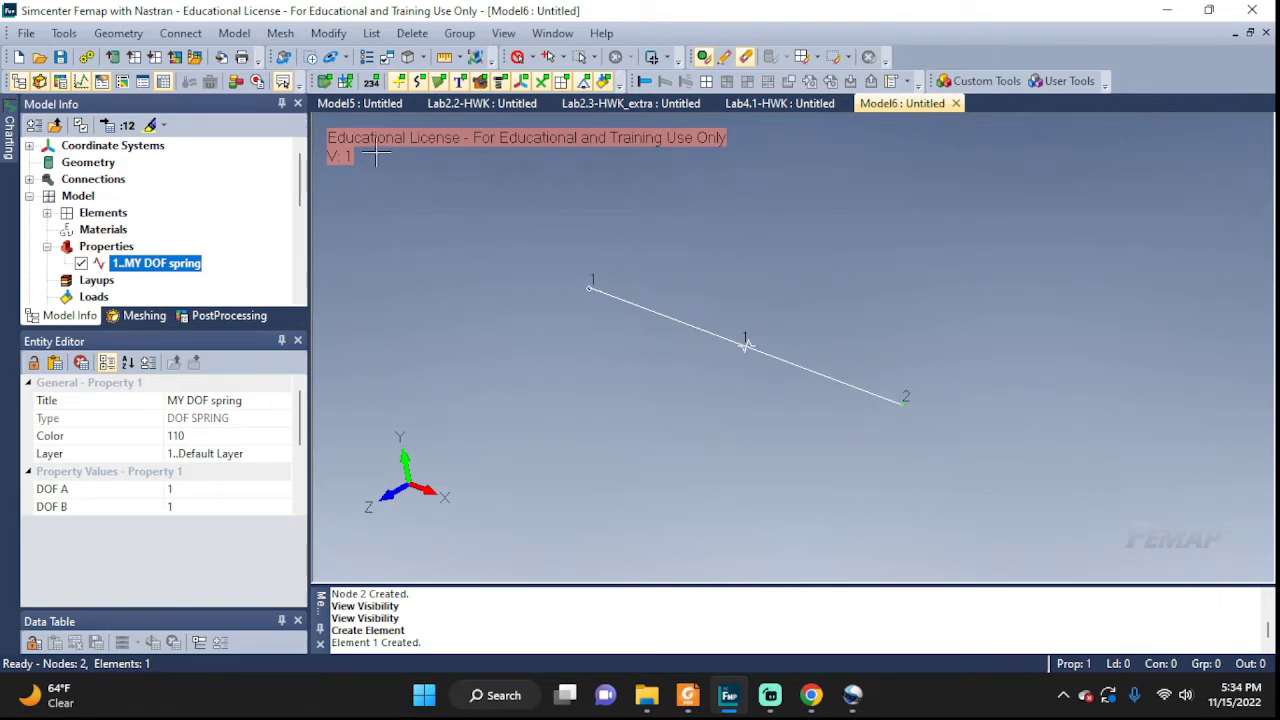
# Step: Create a new nodal constraint set titled 'left'
pyautogui.click(234, 33)
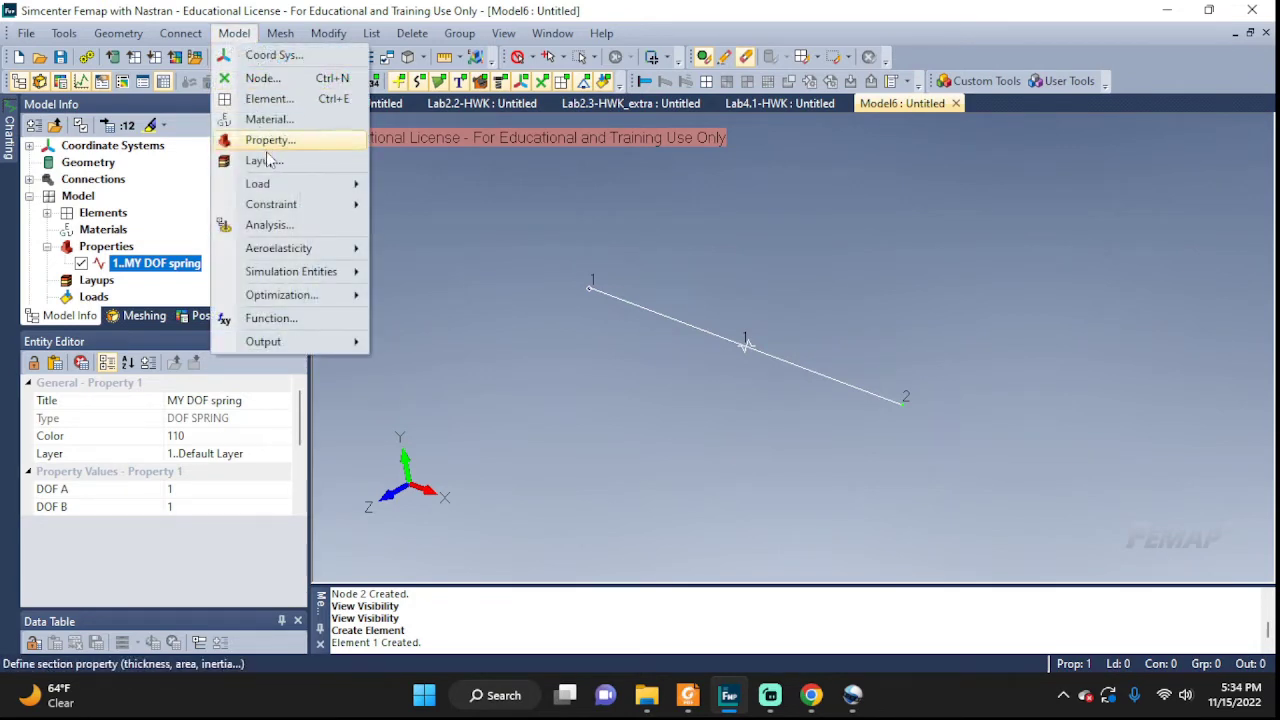
pyautogui.moveTo(331, 211)
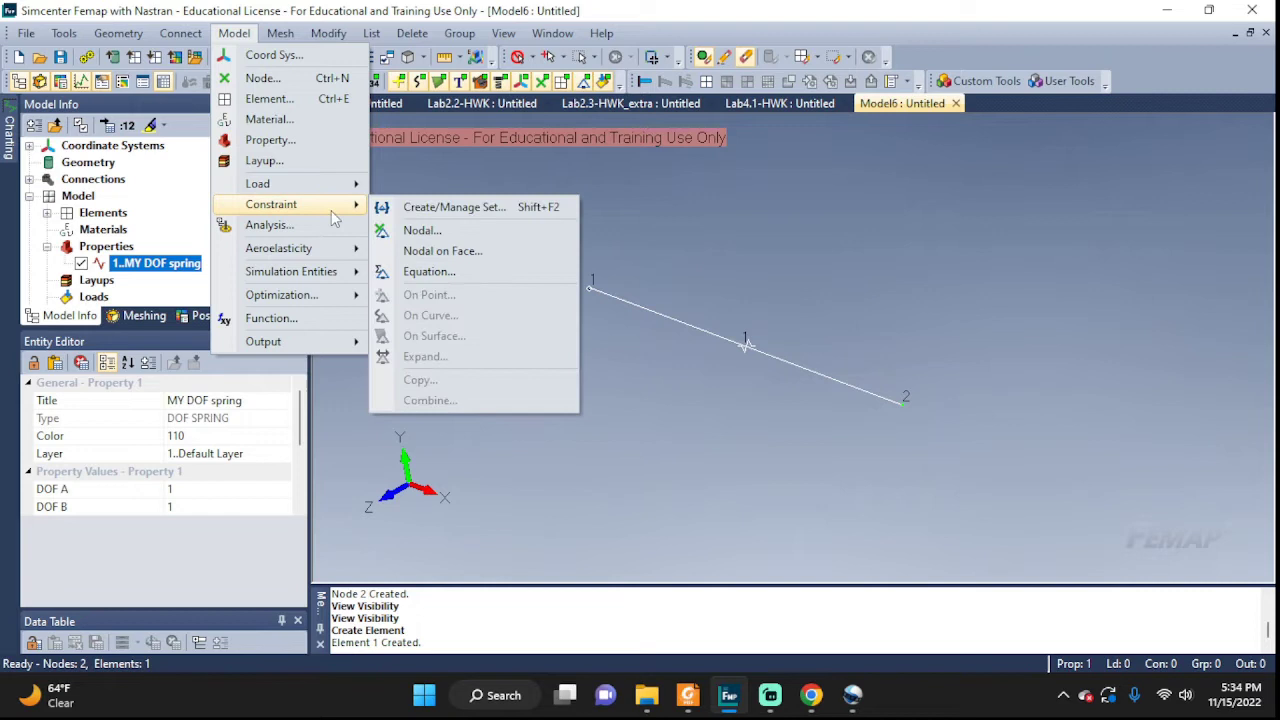
pyautogui.click(434, 236)
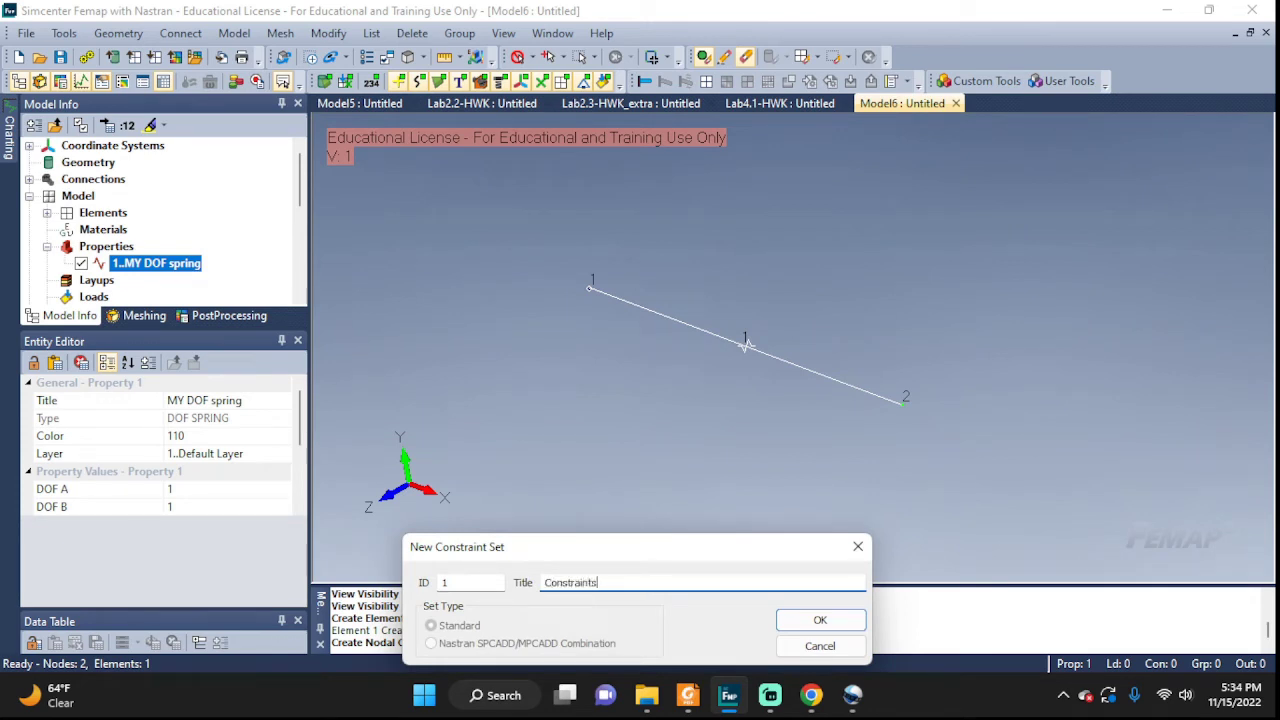
pyautogui.click(820, 621)
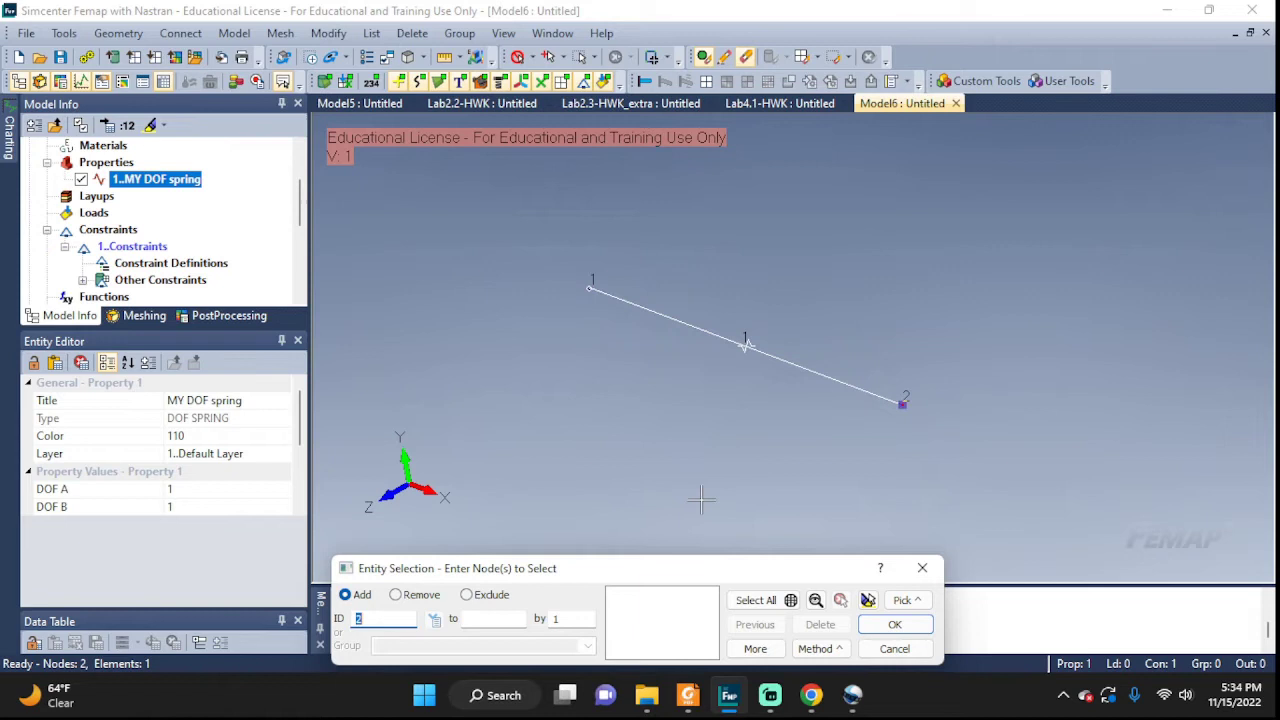
# Step: Select node 1 and fix its TX, TY and TZ translations
pyautogui.click(590, 289)
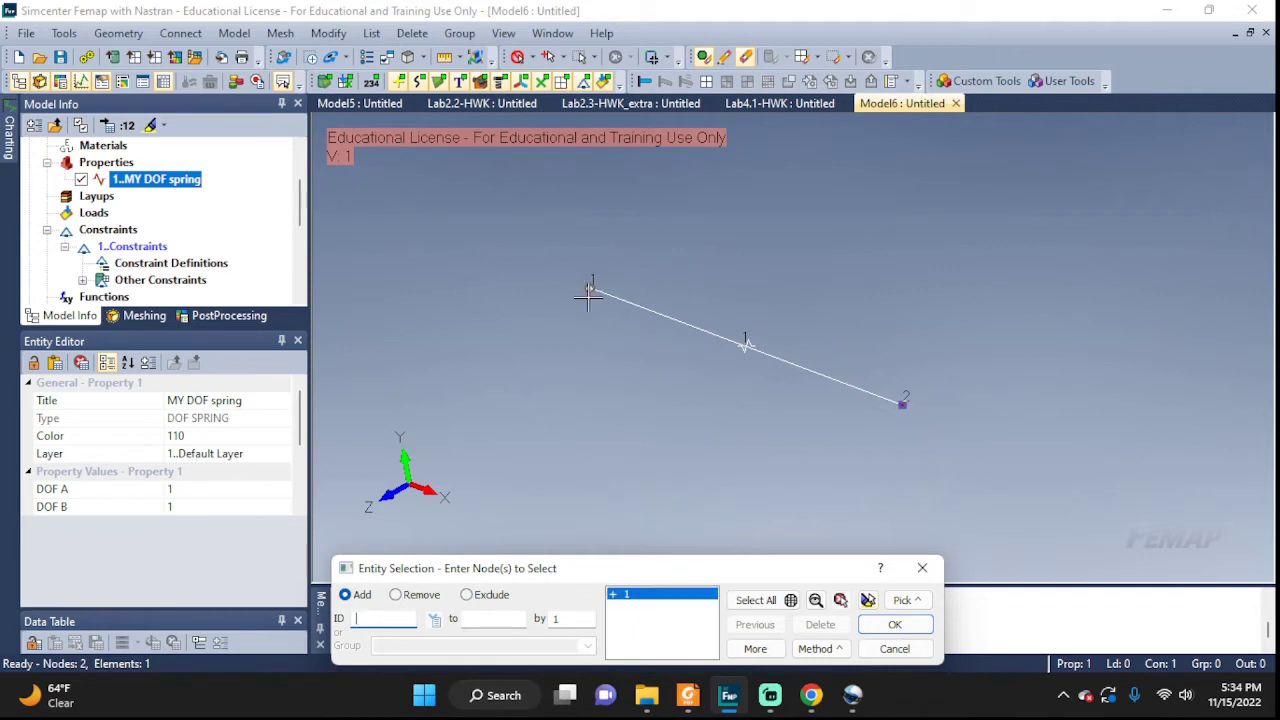
pyautogui.click(895, 624)
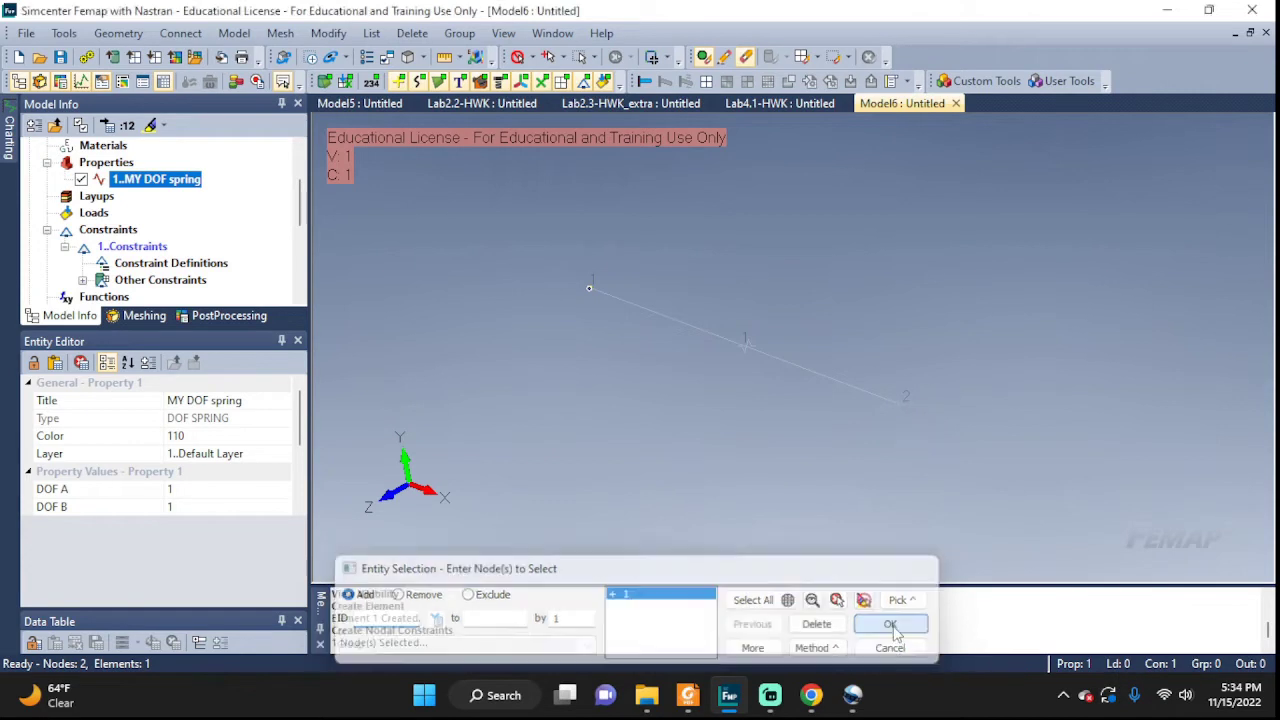
pyautogui.click(895, 624)
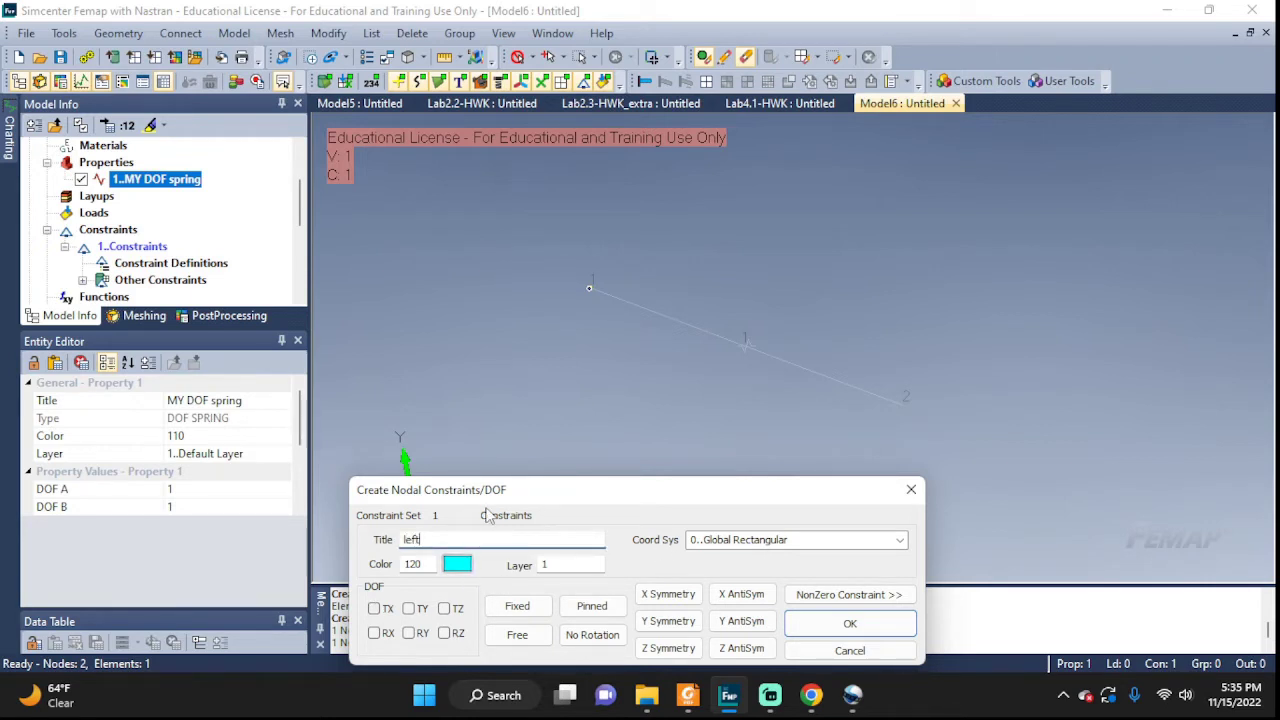
pyautogui.click(374, 608)
pyautogui.click(408, 608)
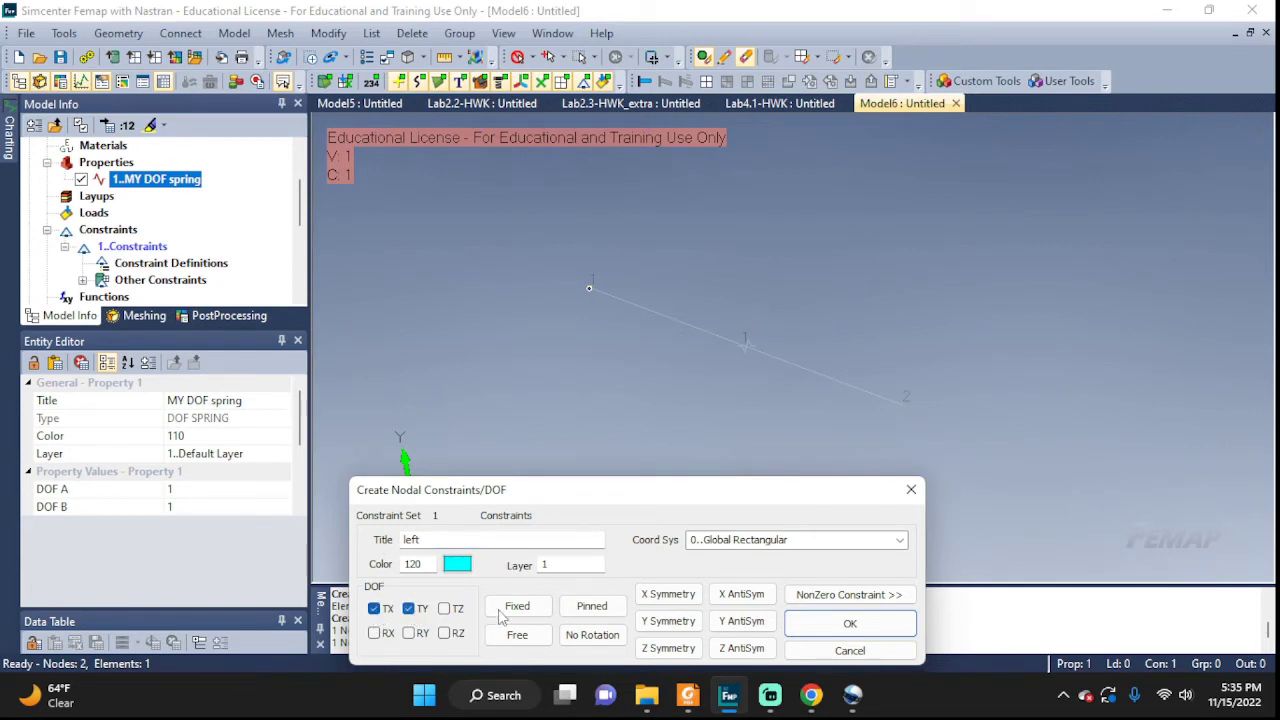
pyautogui.click(443, 608)
pyautogui.click(828, 628)
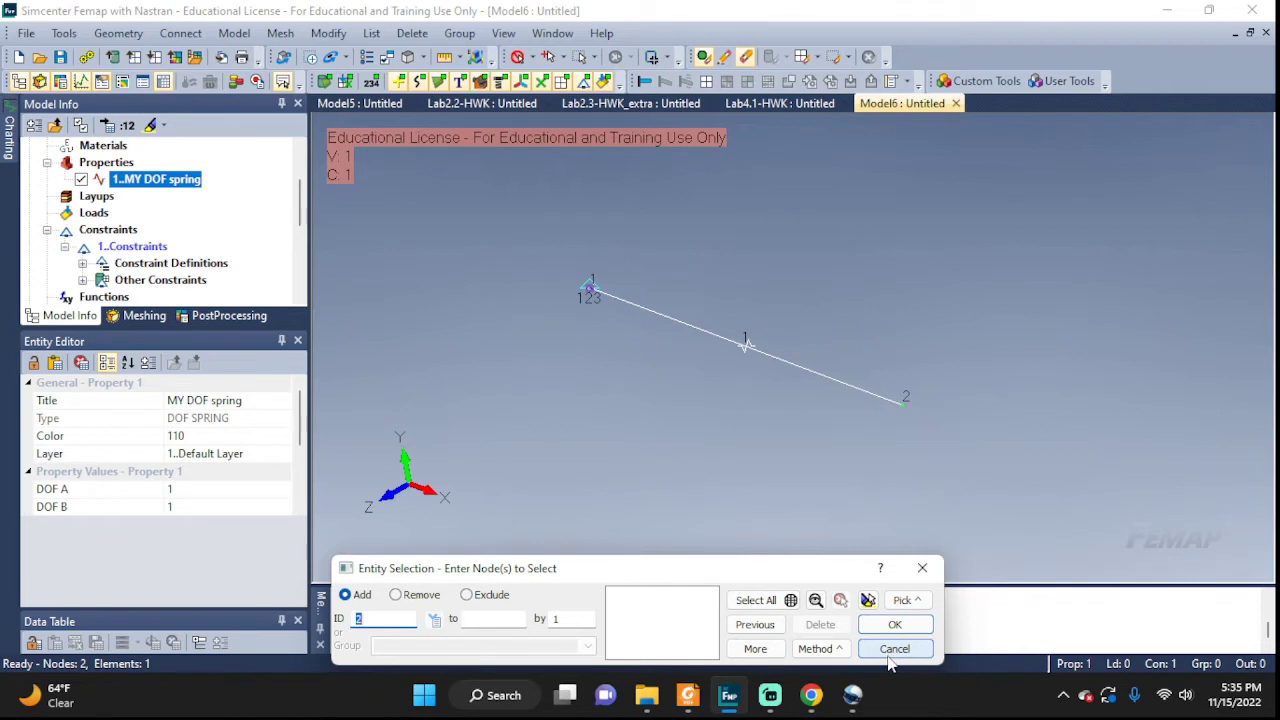
# Step: Constrain node 2 in TY and TZ under a constraint titled 'right', leaving X free
pyautogui.click(901, 402)
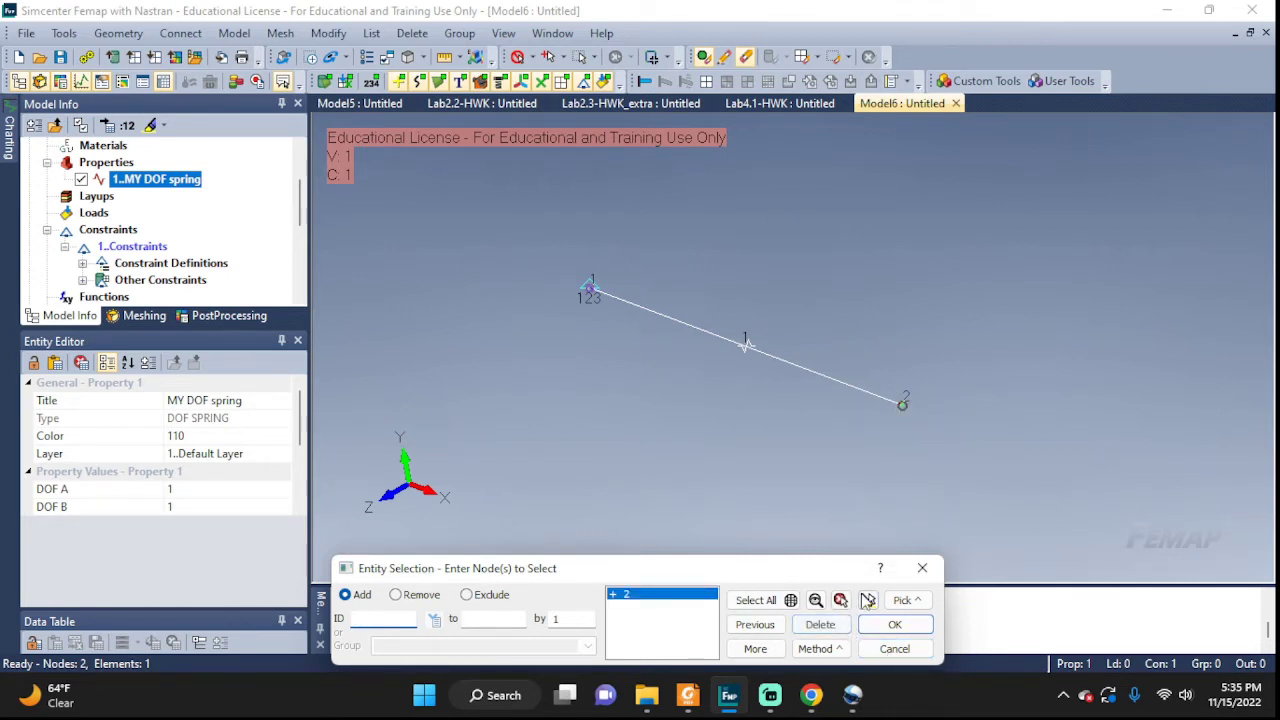
pyautogui.click(890, 624)
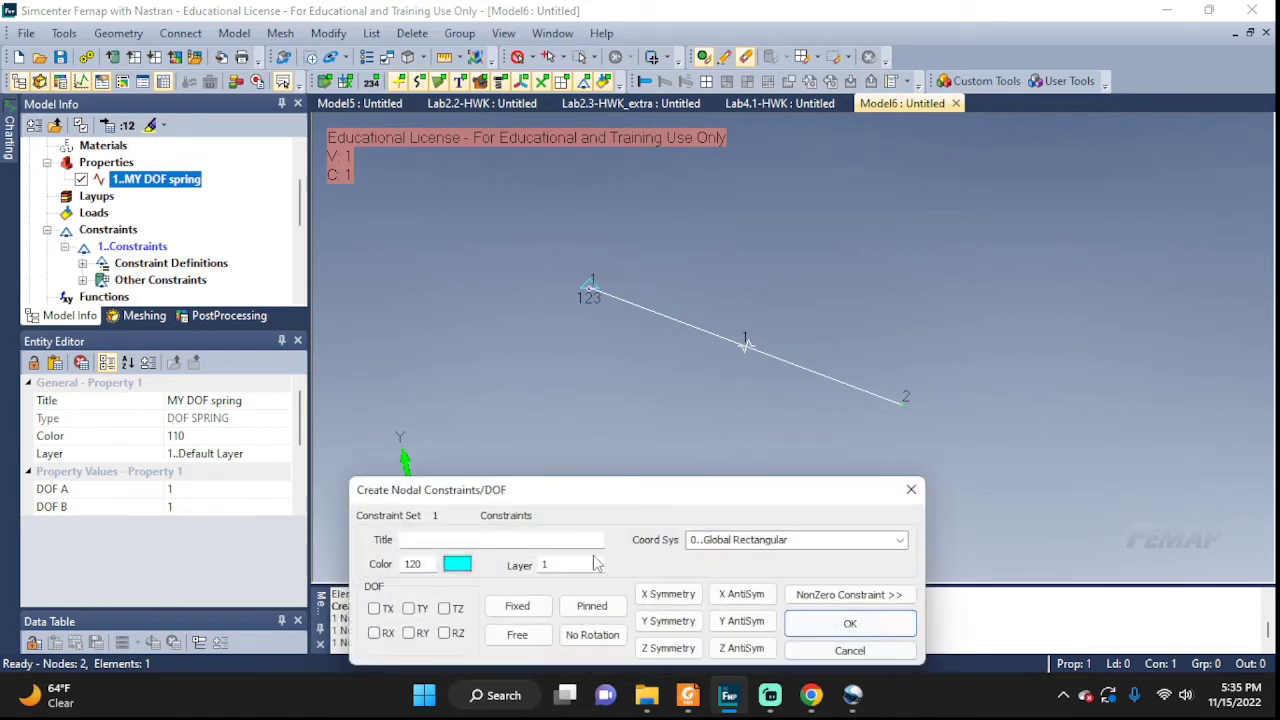
pyautogui.click(492, 540)
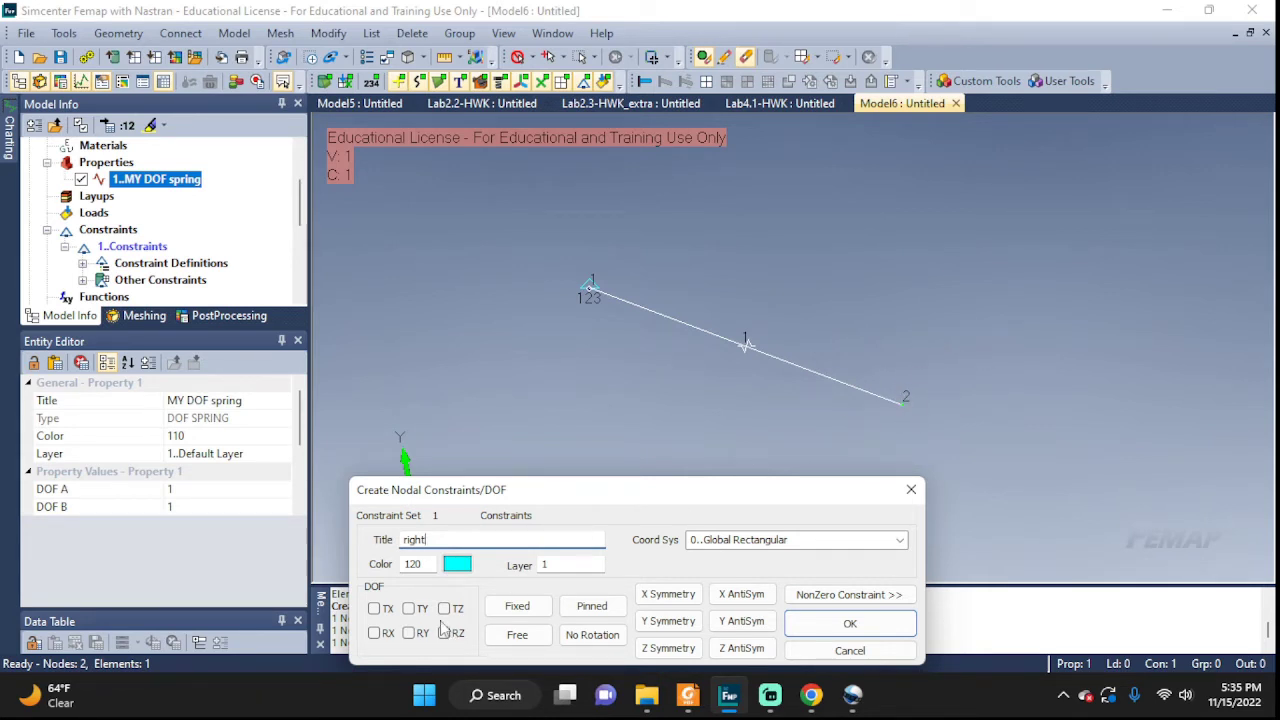
pyautogui.click(409, 608)
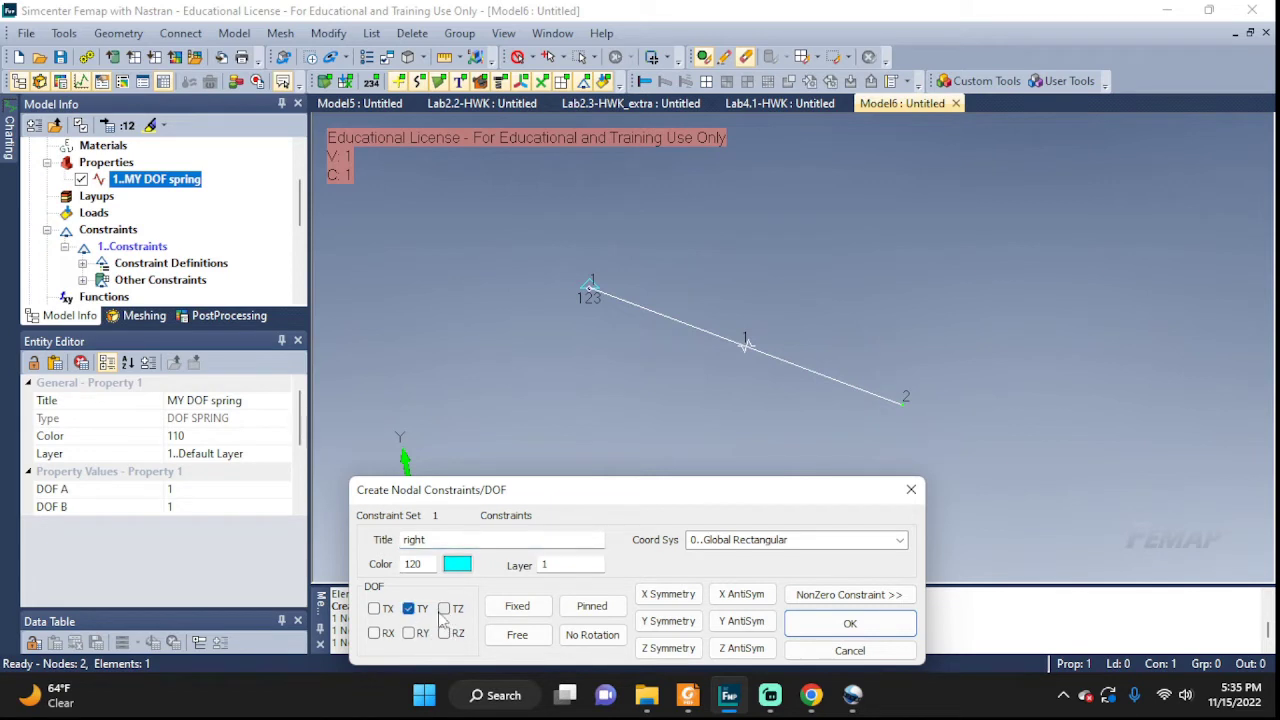
pyautogui.click(444, 608)
pyautogui.click(846, 628)
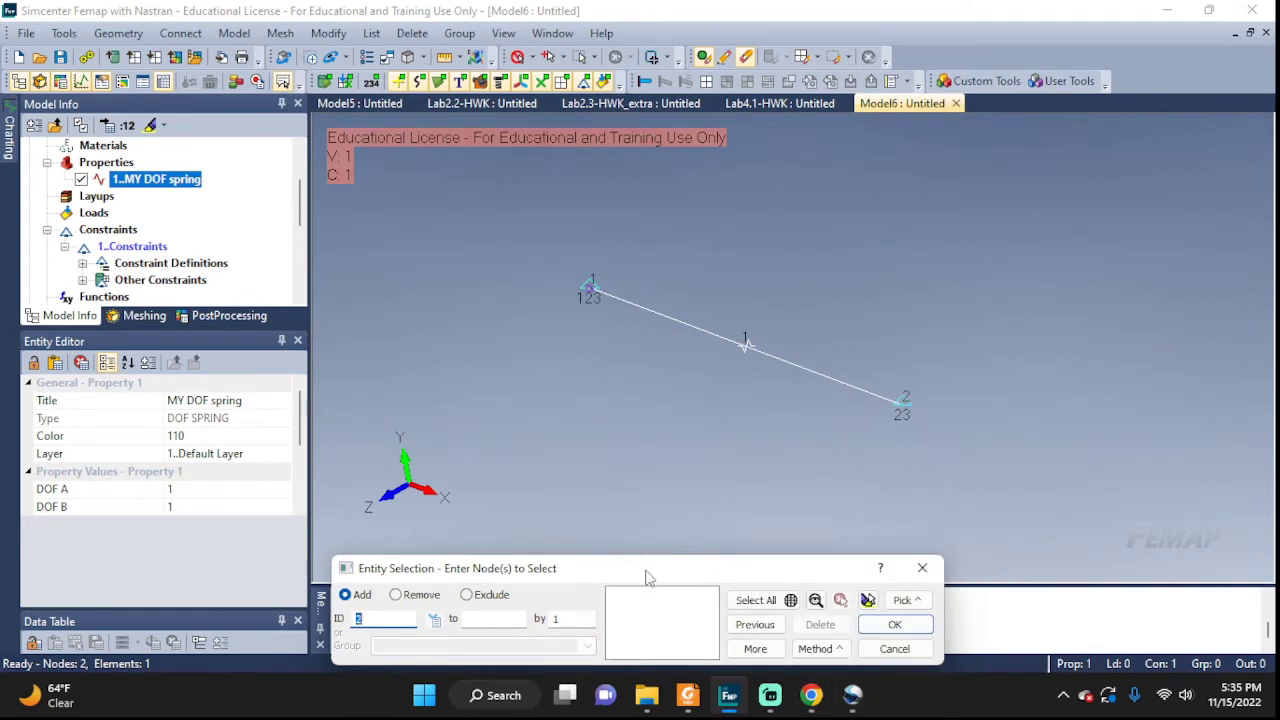
pyautogui.click(895, 650)
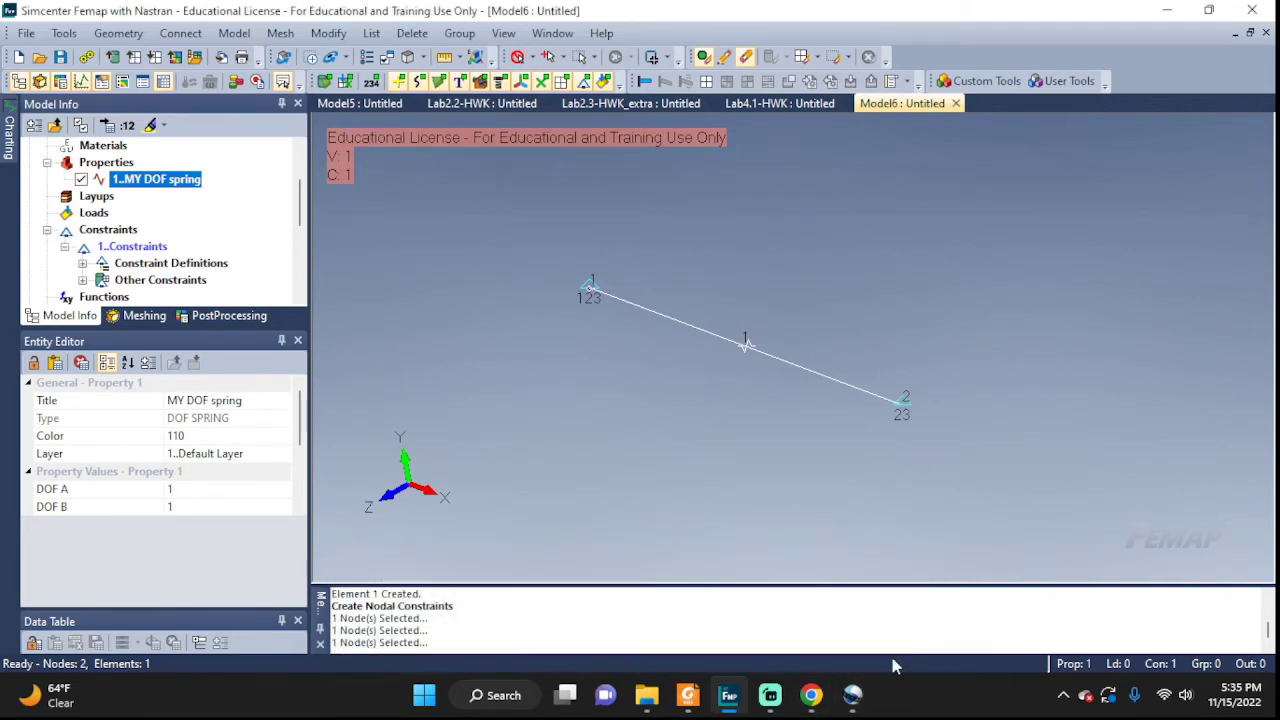
# Step: Create a new load set named 'Ext' for nodal loads
pyautogui.click(234, 33)
pyautogui.moveTo(284, 208)
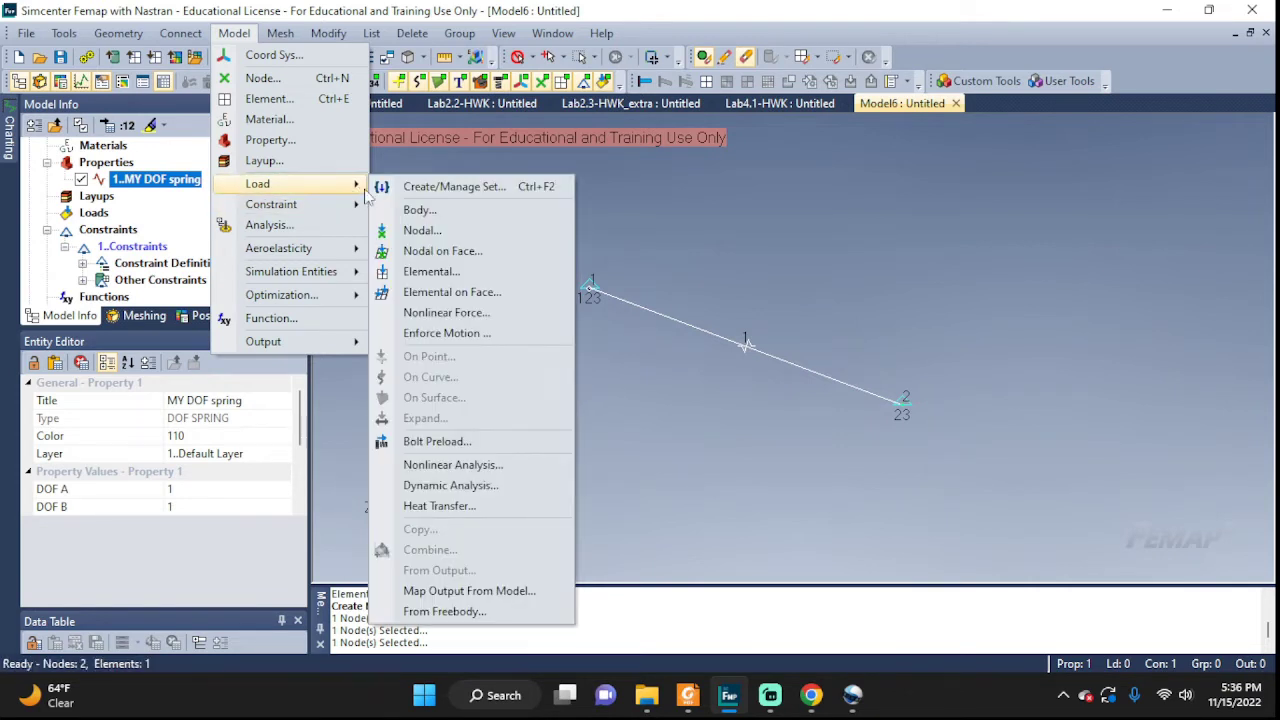
pyautogui.click(440, 230)
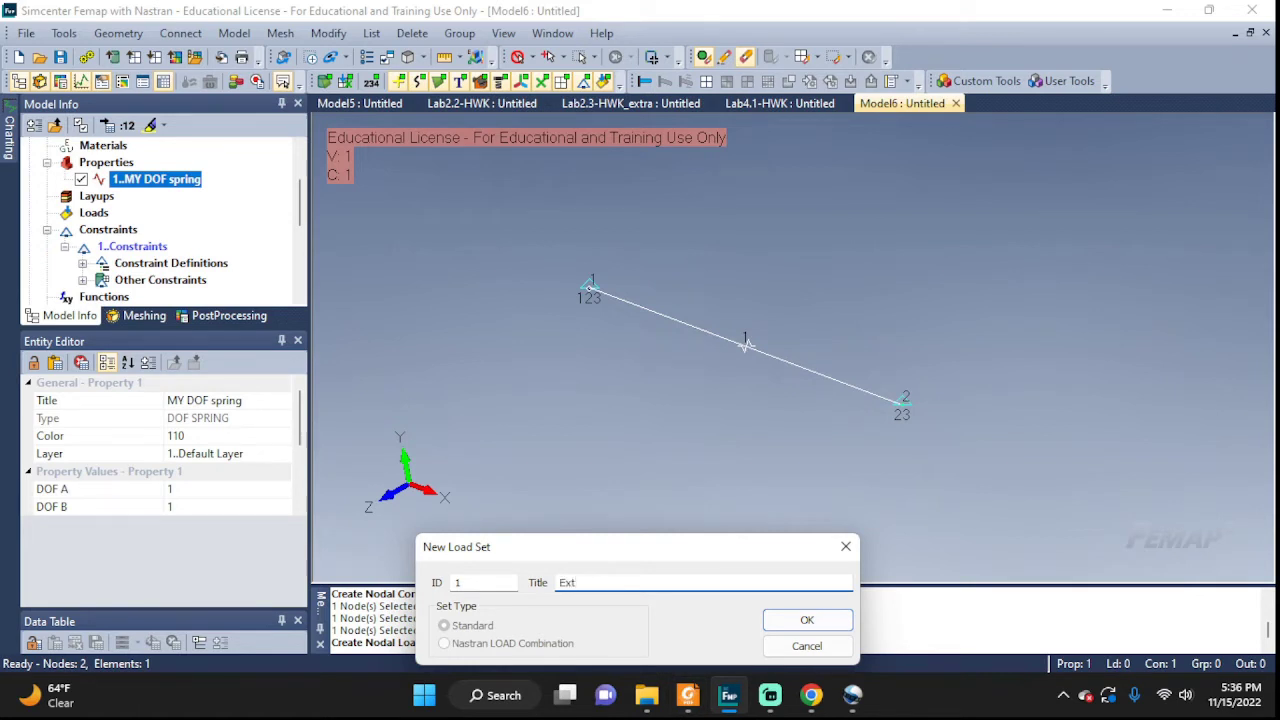
pyautogui.click(807, 620)
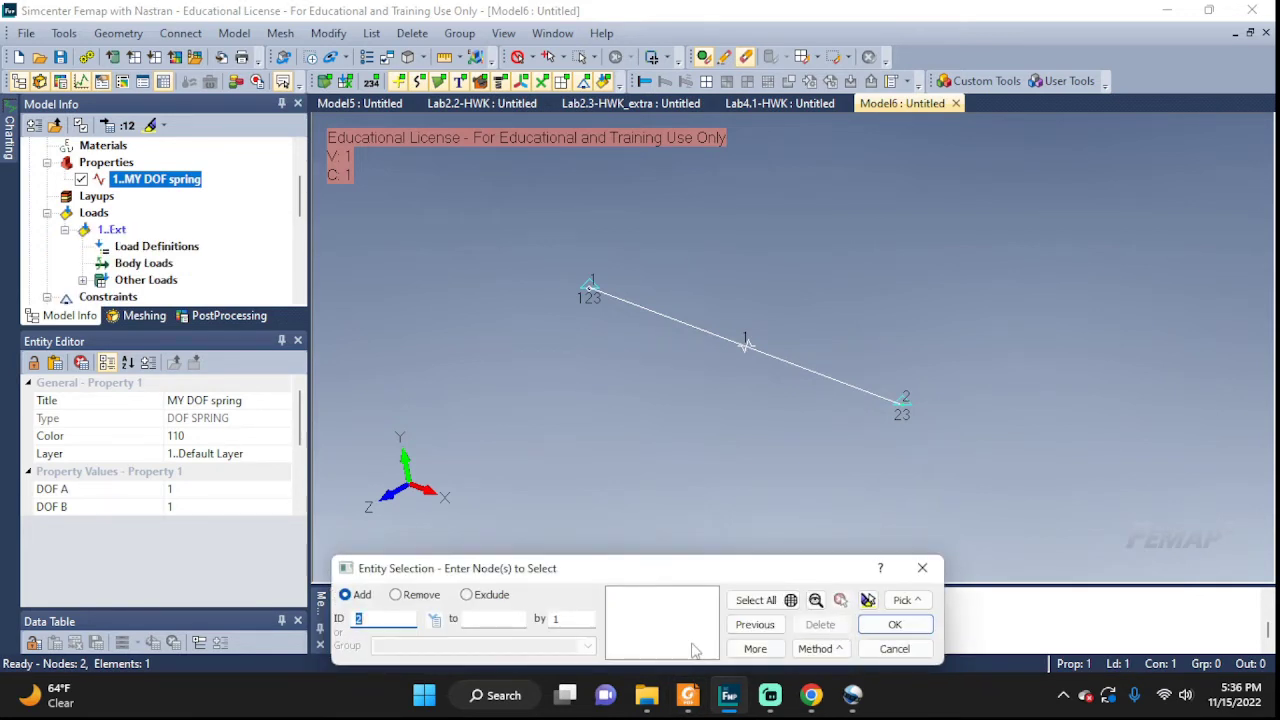
# Step: Apply a nodal load titled 'Force' with FX = 10 to node 2
pyautogui.click(901, 401)
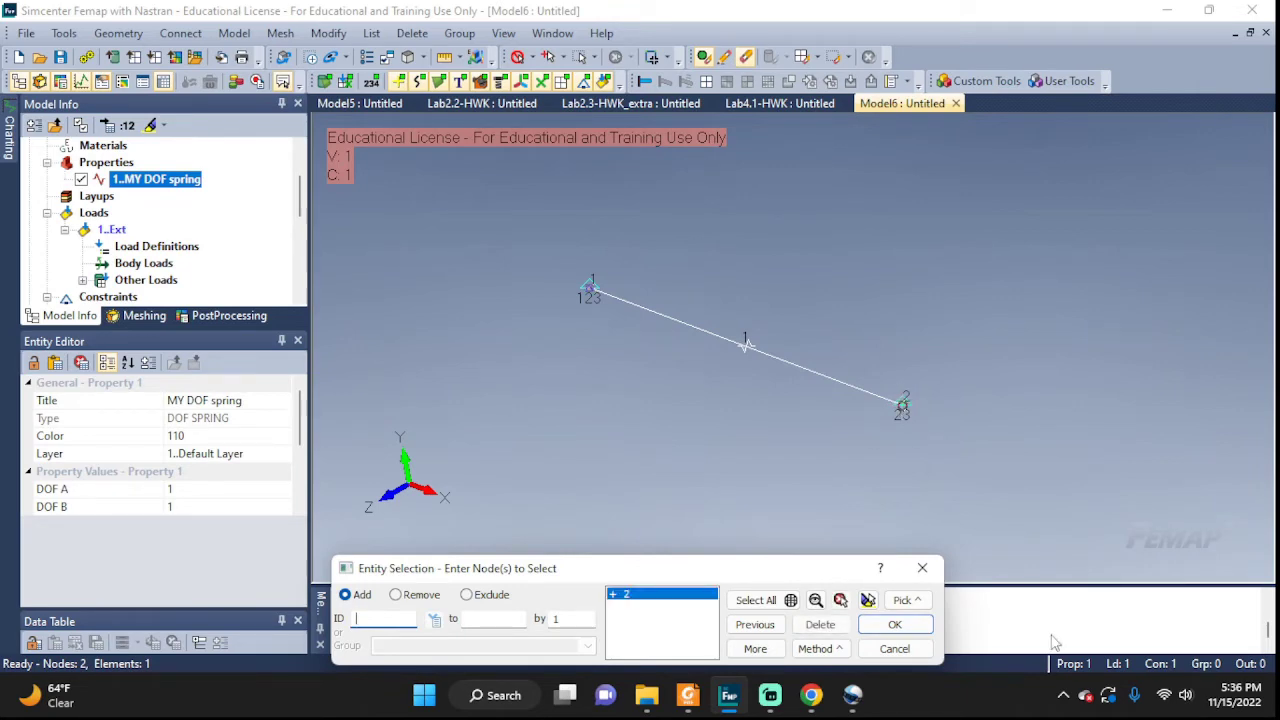
pyautogui.click(893, 625)
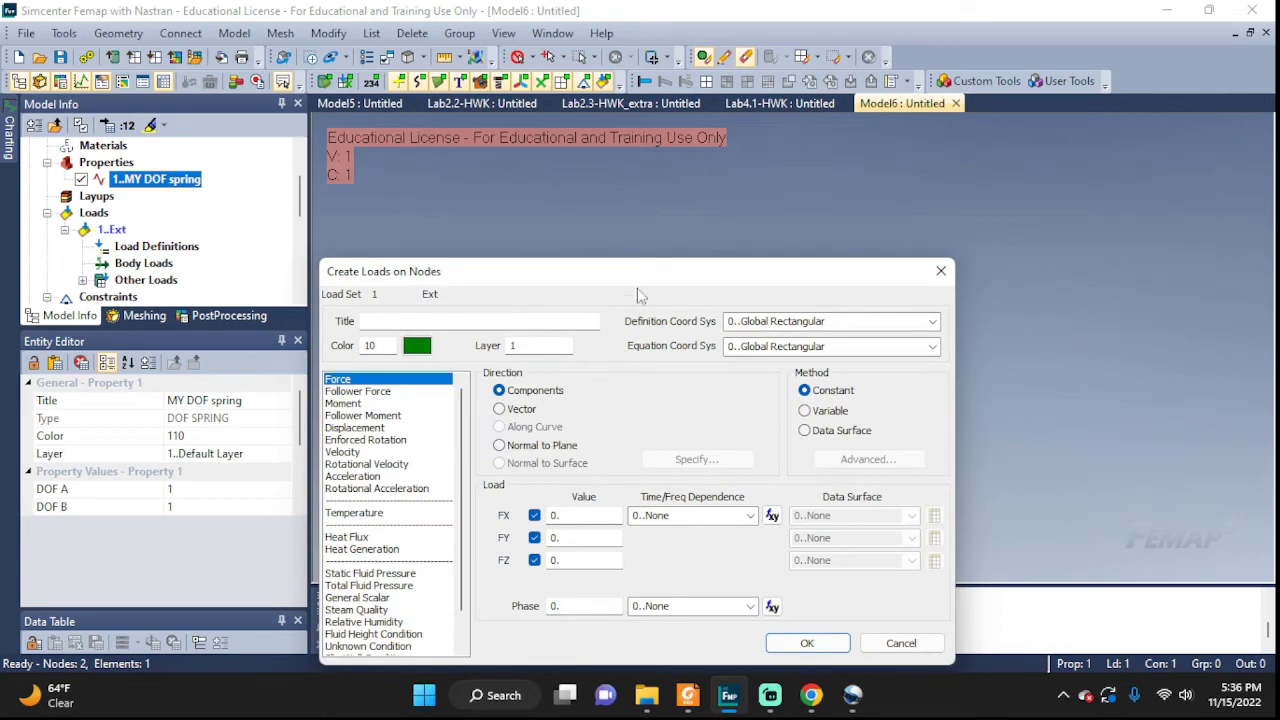
pyautogui.moveTo(646, 285); pyautogui.dragTo(680, 166)
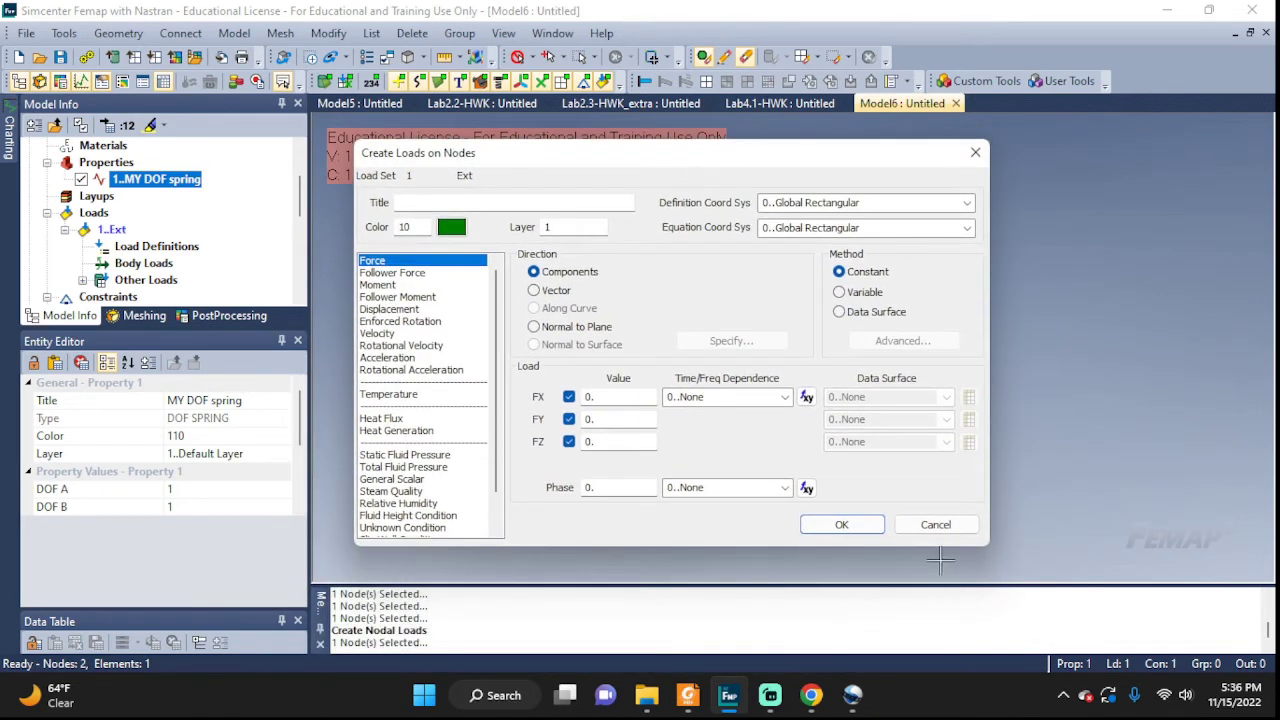
pyautogui.click(422, 205)
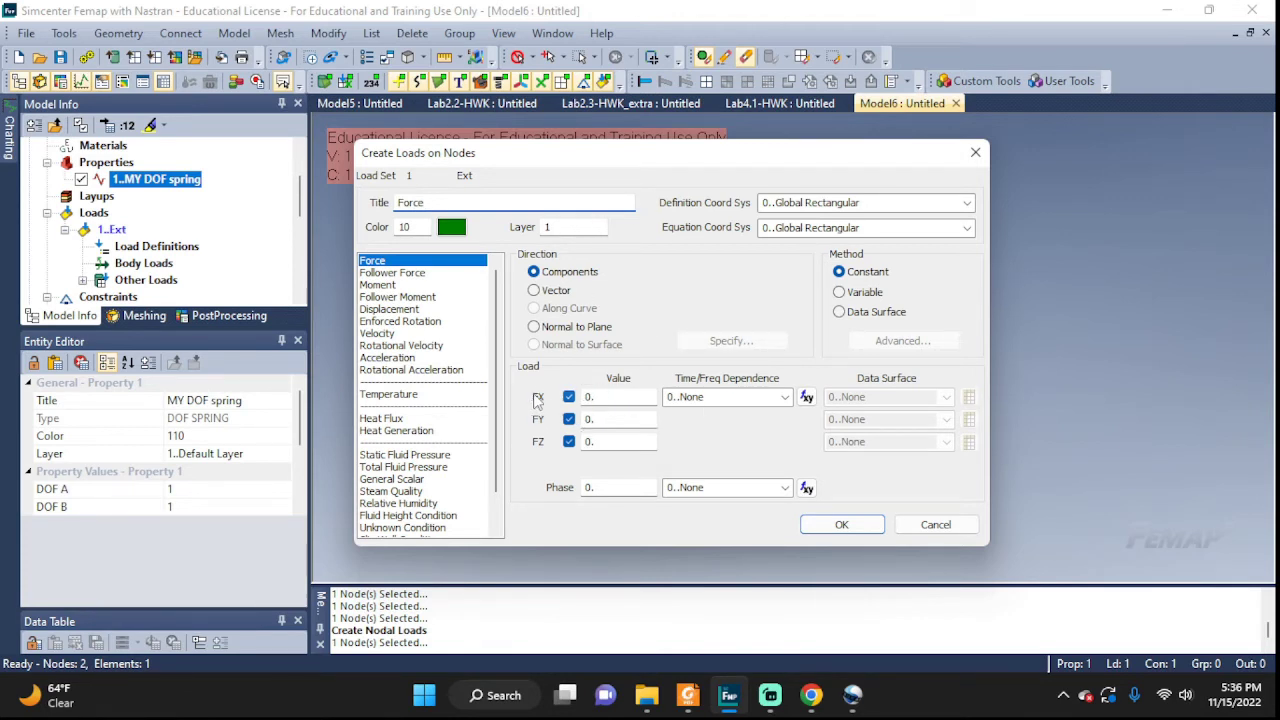
pyautogui.click(613, 396)
pyautogui.write('10')
pyautogui.click(848, 524)
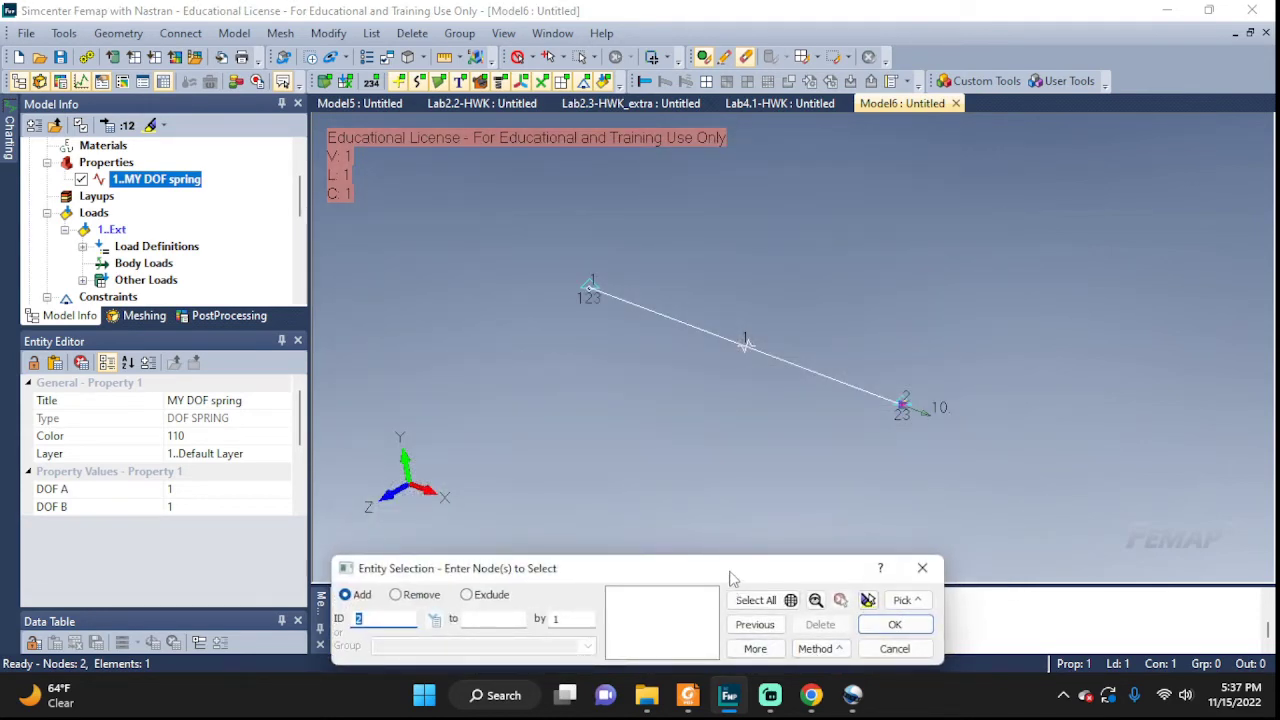
pyautogui.click(893, 648)
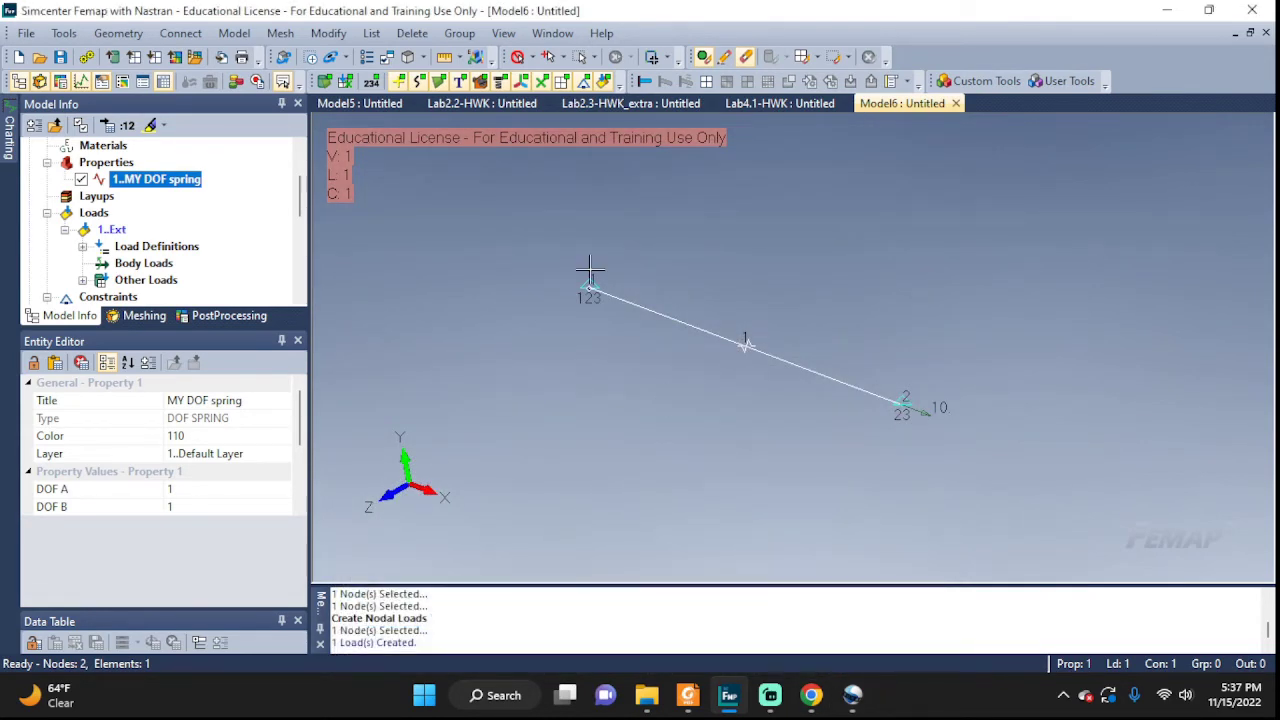
# Step: Expand the Force load and the left and right constraints in the Model Info tree
pyautogui.scroll(1, 84, 244)
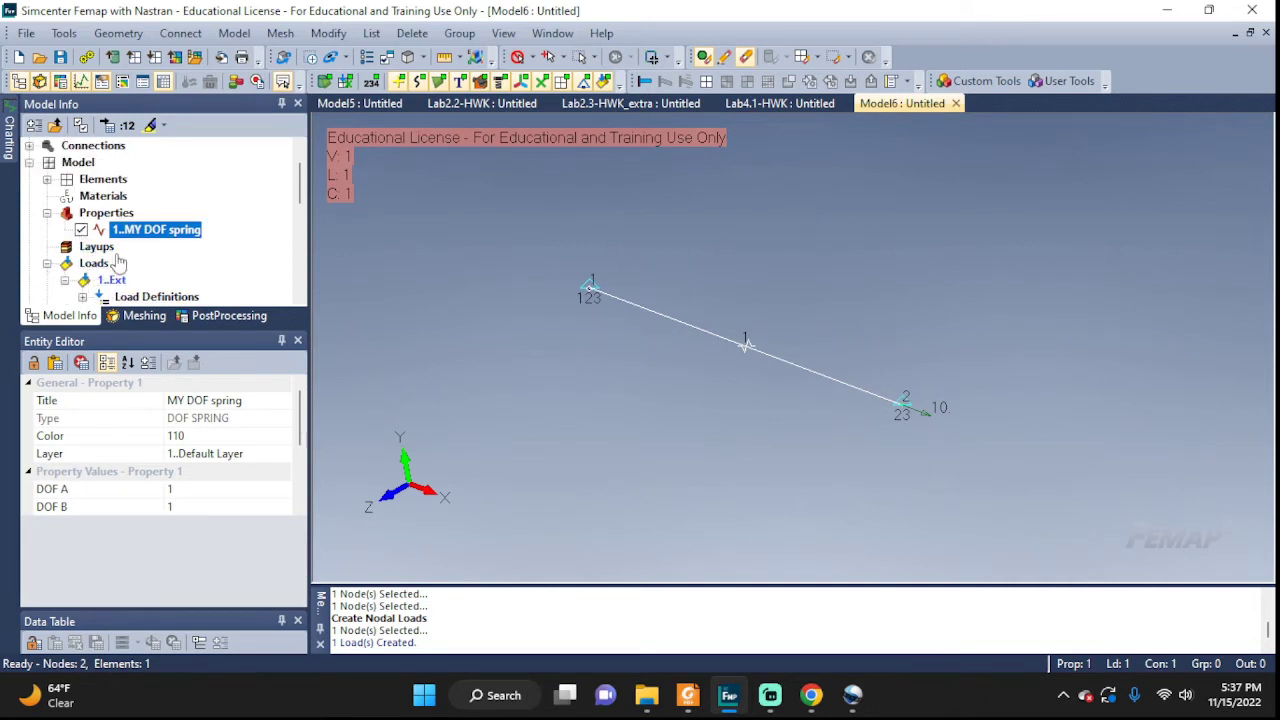
pyautogui.scroll(-1, 114, 262)
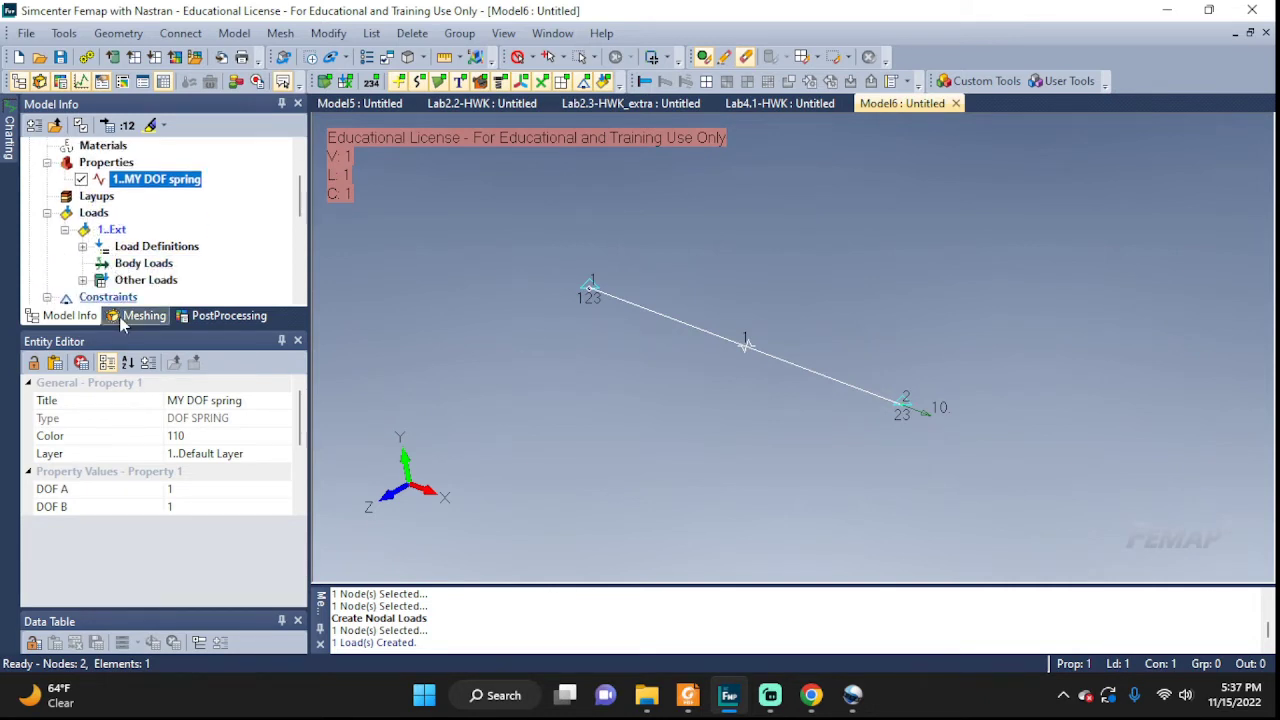
pyautogui.click(82, 246)
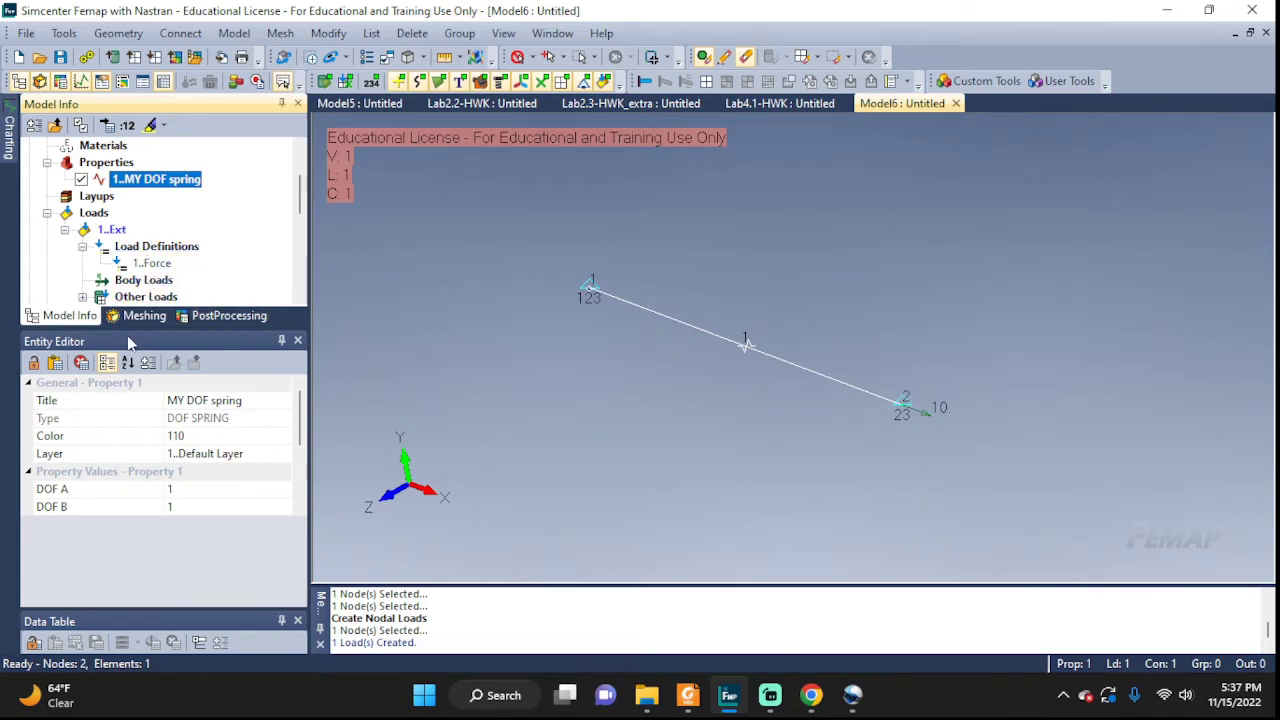
pyautogui.scroll(-2, 140, 280)
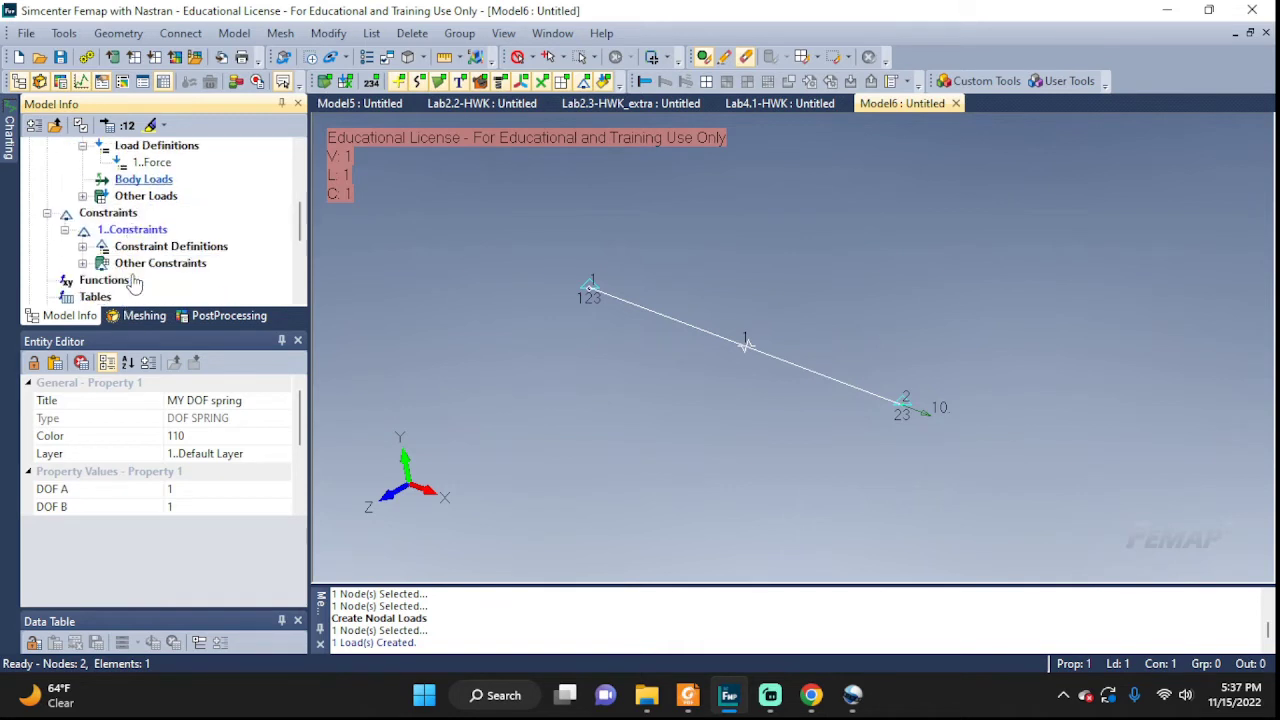
pyautogui.click(82, 247)
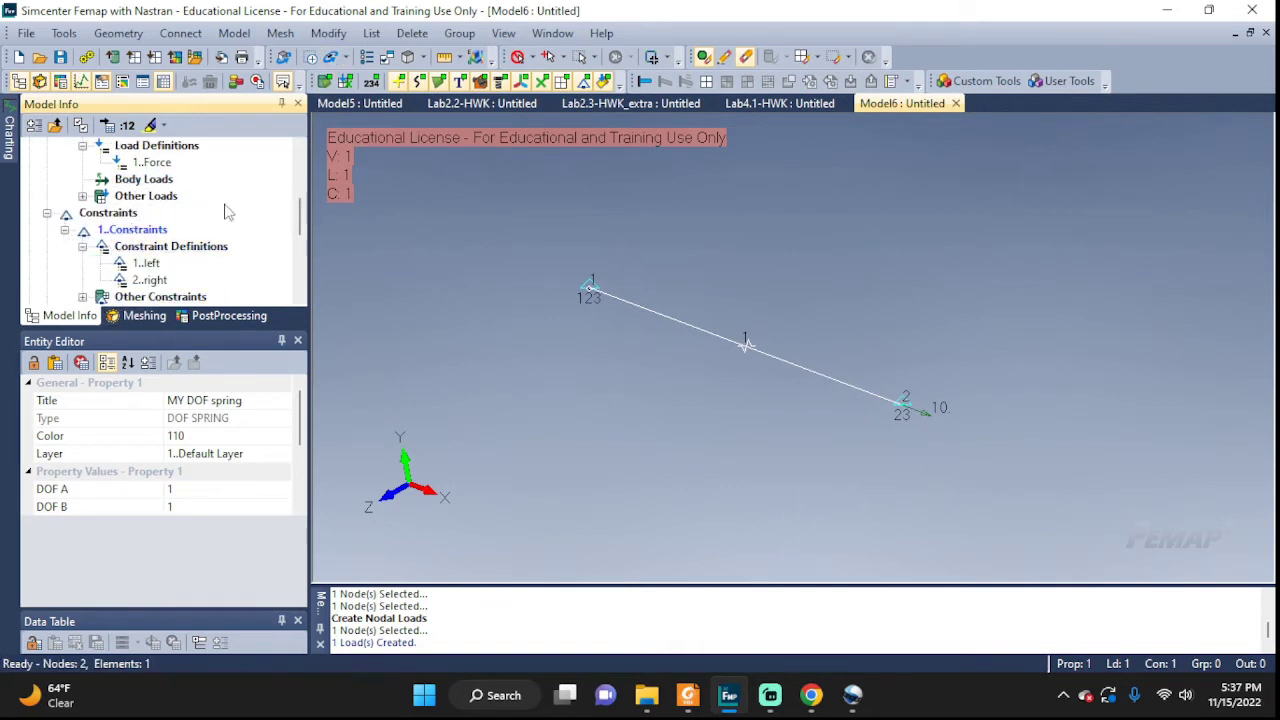
pyautogui.click(147, 264)
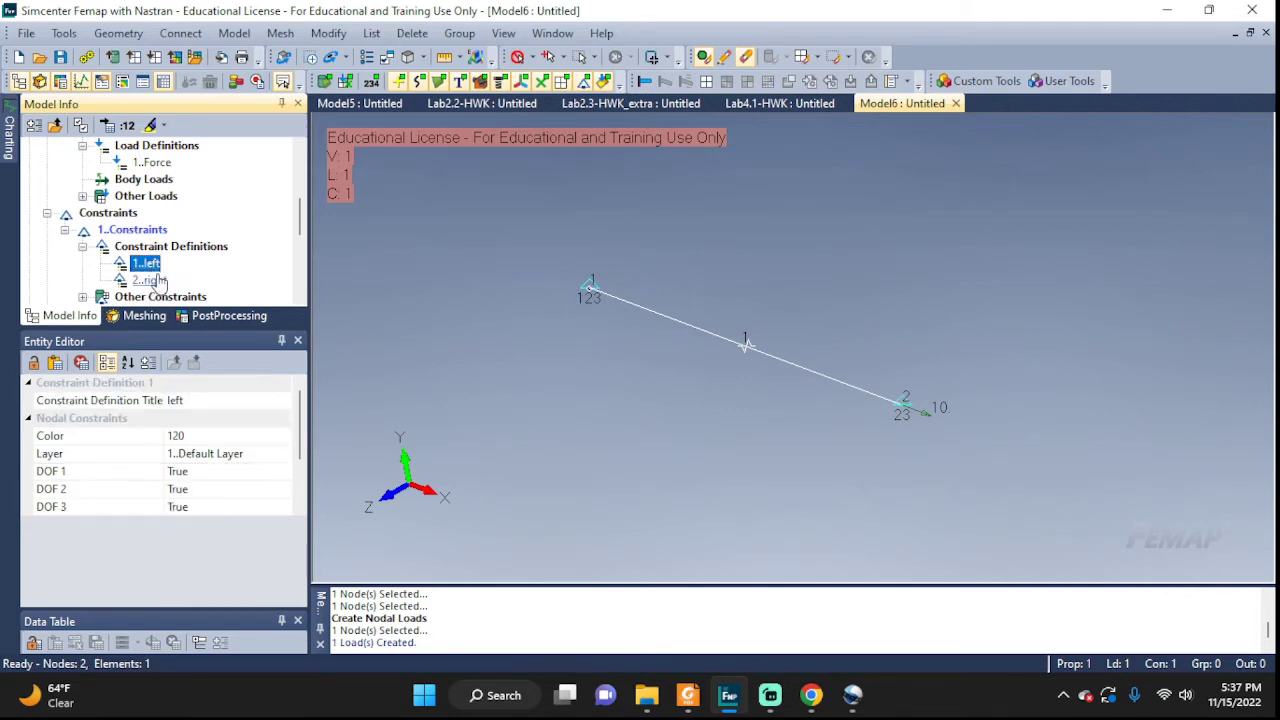
pyautogui.rightClick(151, 262)
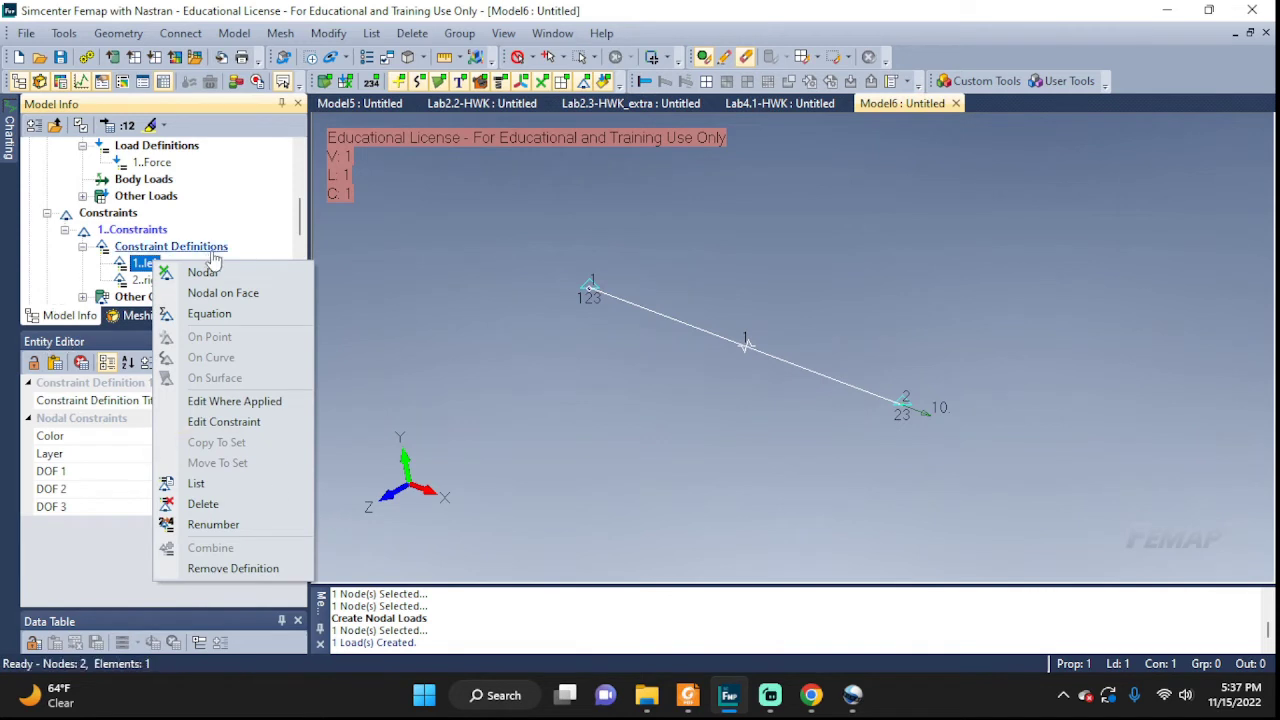
pyautogui.click(266, 197)
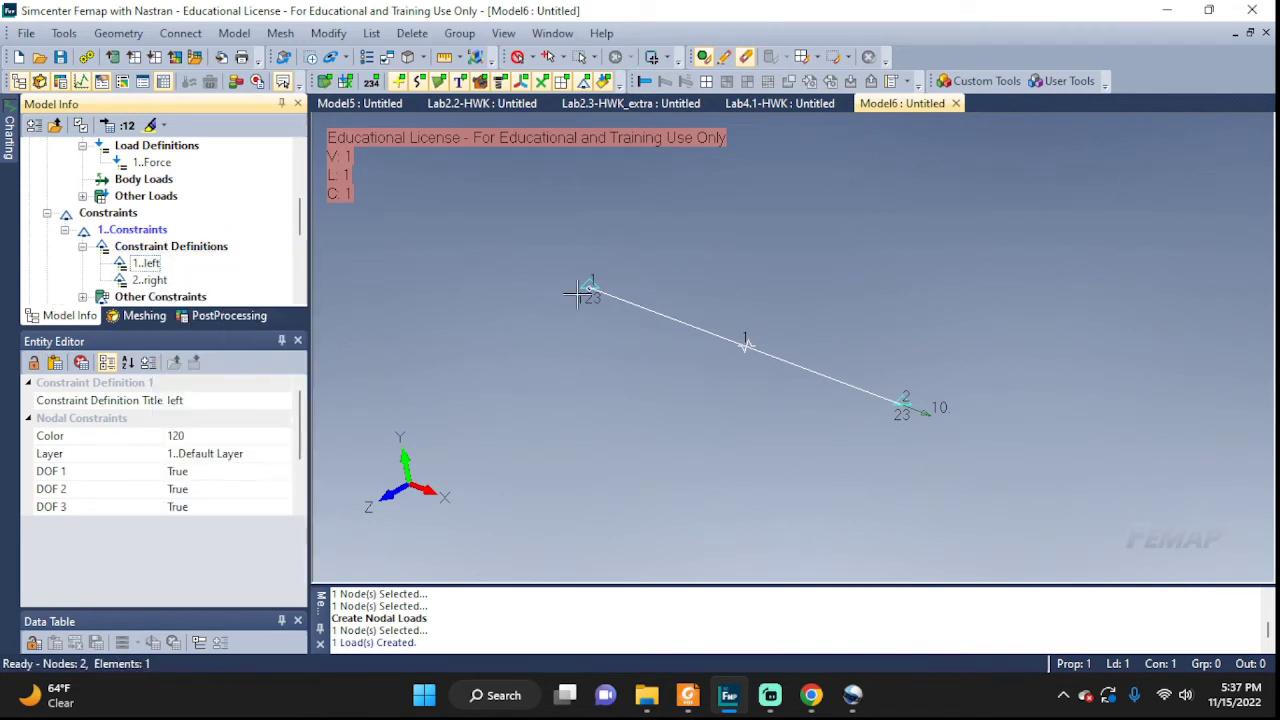
# Step: Switch to the XY view, rotate the model into 3-D, and bring up the Model menu
pyautogui.scroll(1, 952, 428)
pyautogui.scroll(5, 952, 428)
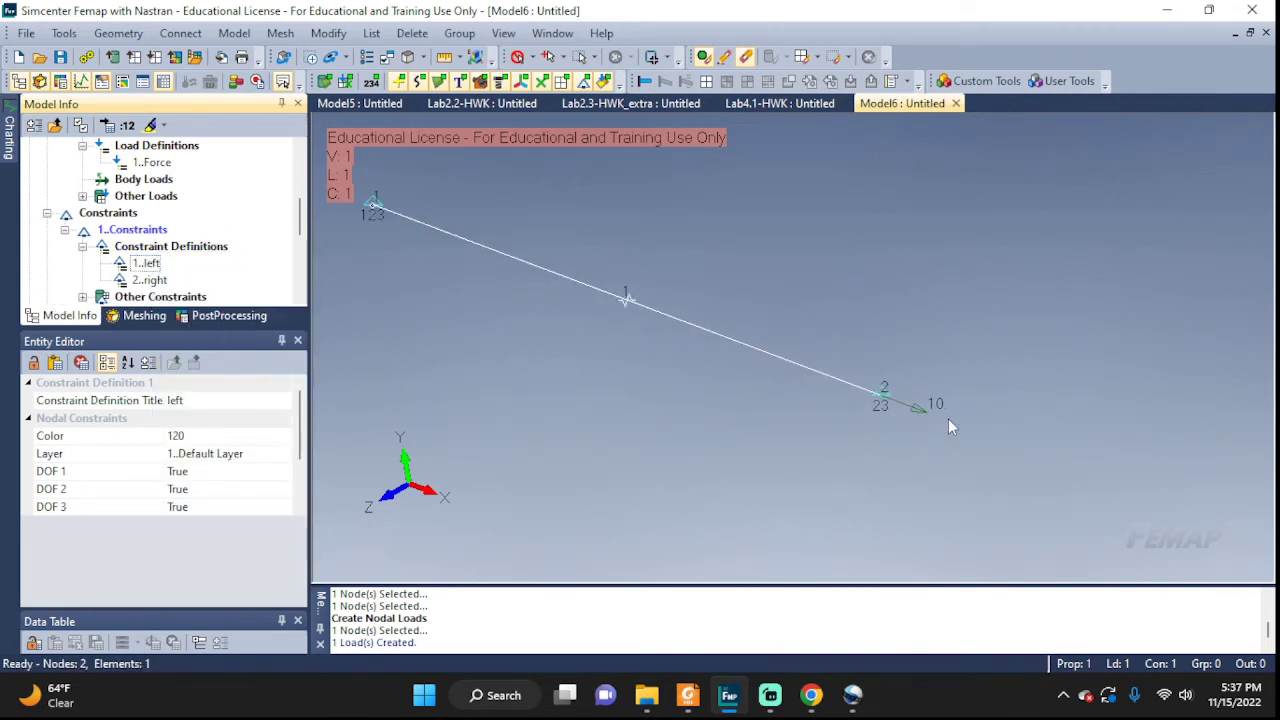
pyautogui.scroll(-6, 907, 433)
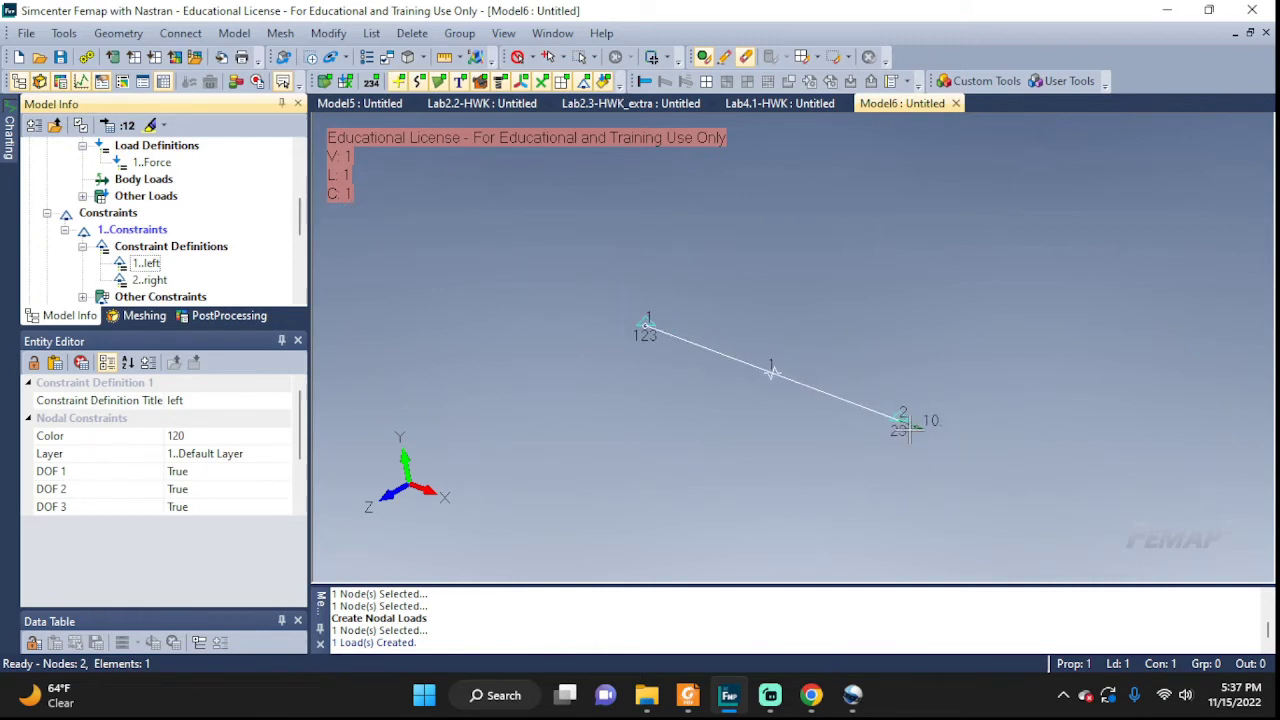
pyautogui.press('F8')
pyautogui.moveTo(1030, 385); pyautogui.dragTo(946, 557, button='middle')
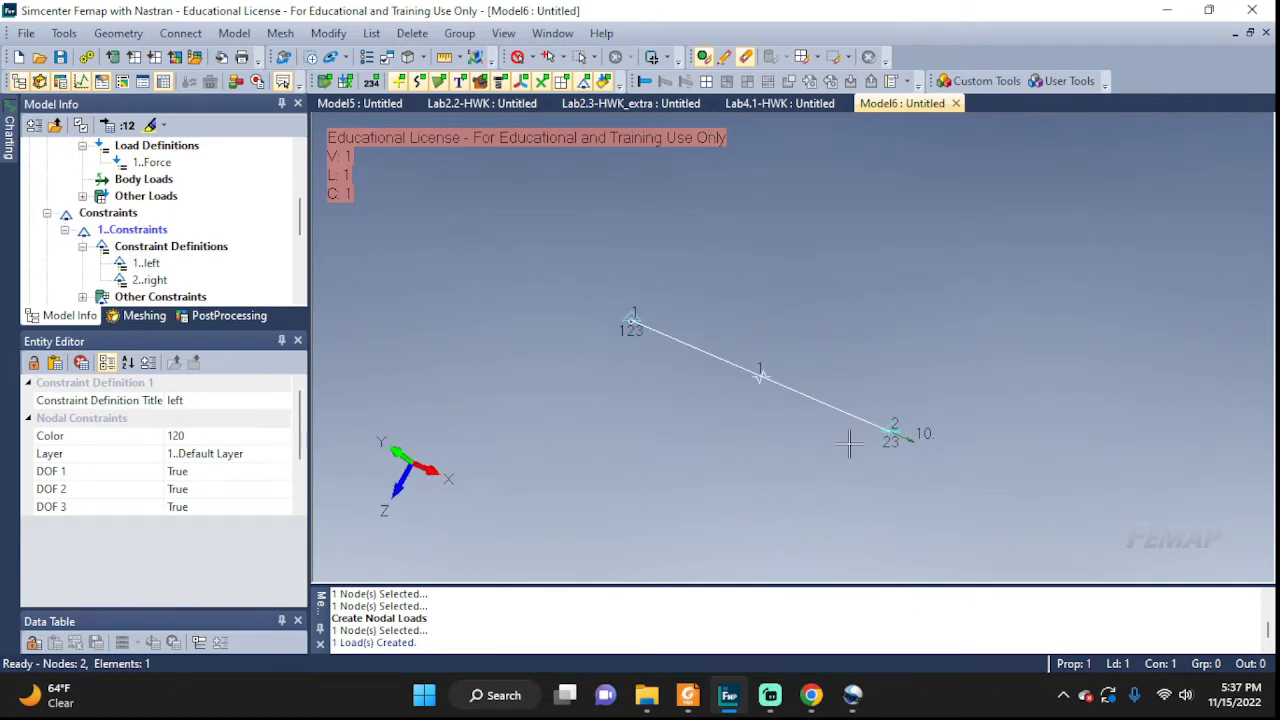
pyautogui.click(236, 33)
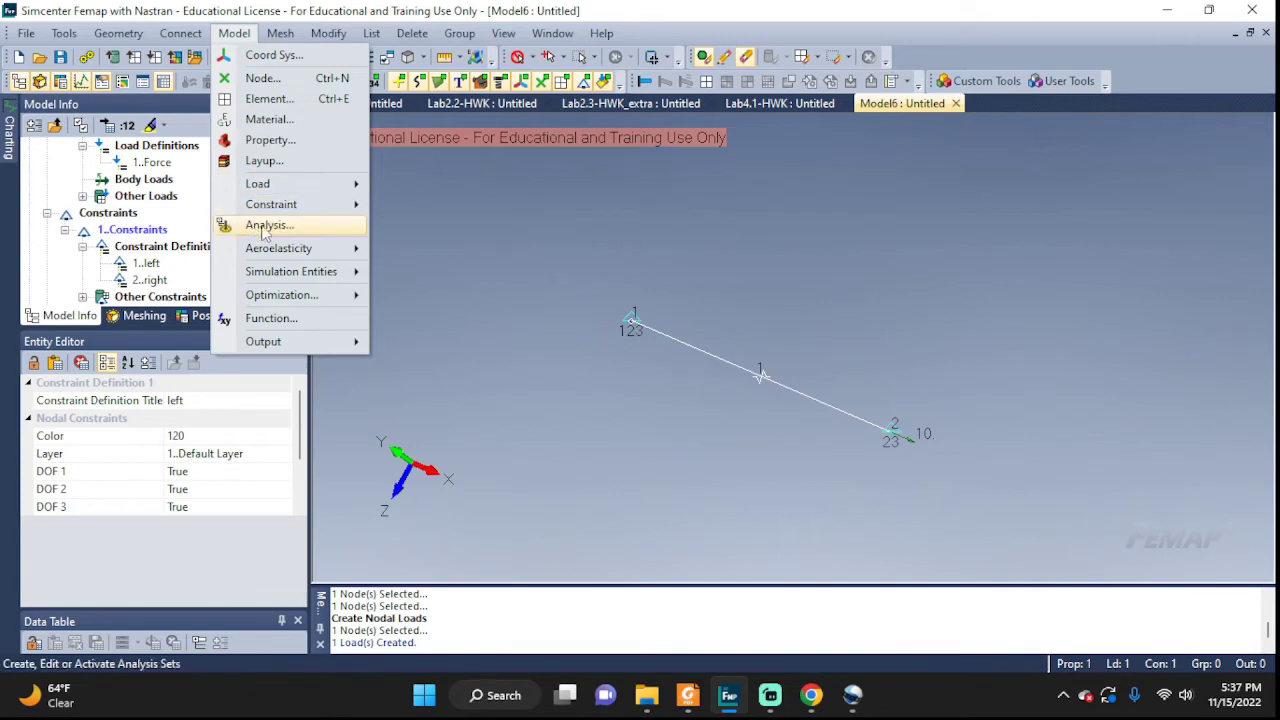
# Step: Create a Static Simcenter Nastran analysis set 'run1' and launch its solve
pyautogui.click(292, 225)
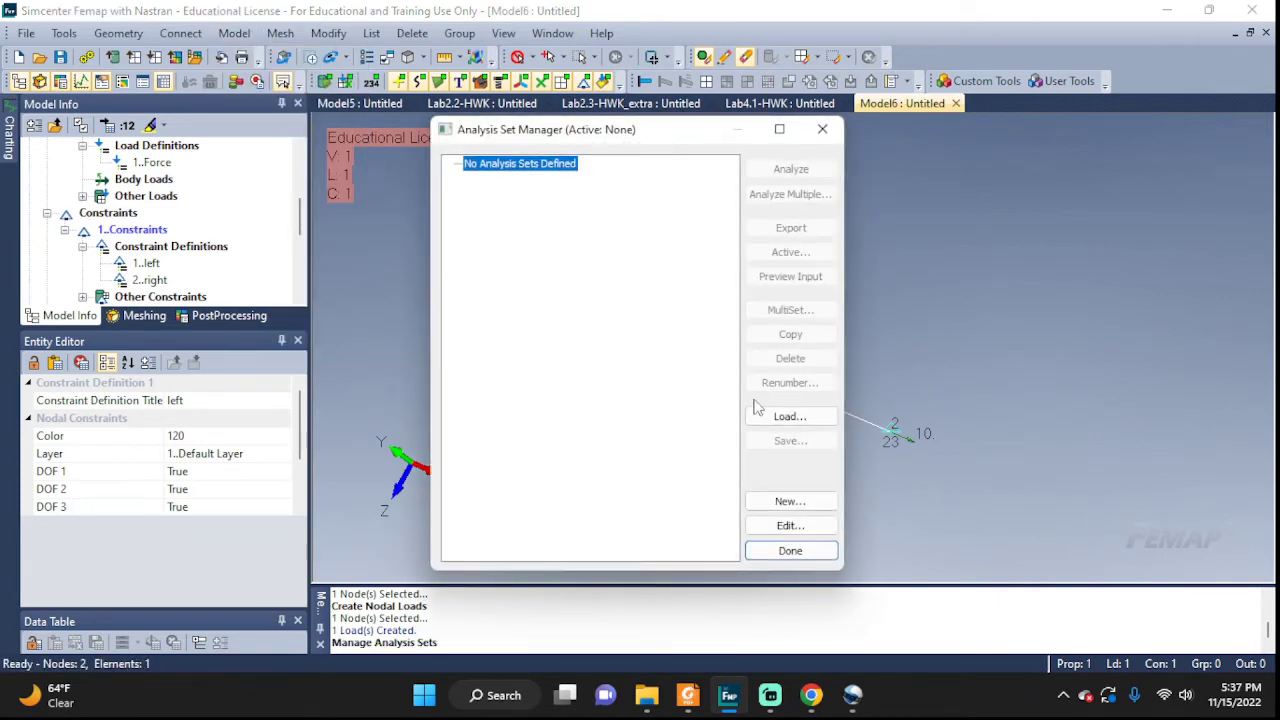
pyautogui.click(789, 501)
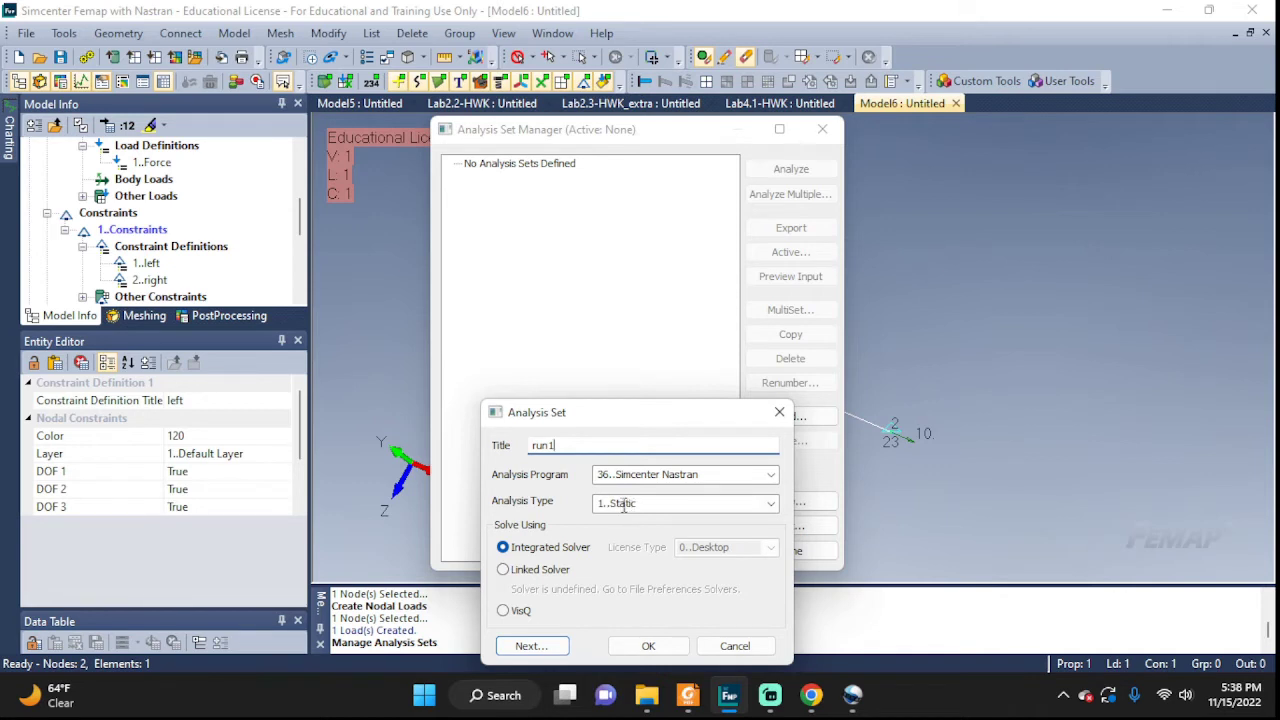
pyautogui.click(686, 502)
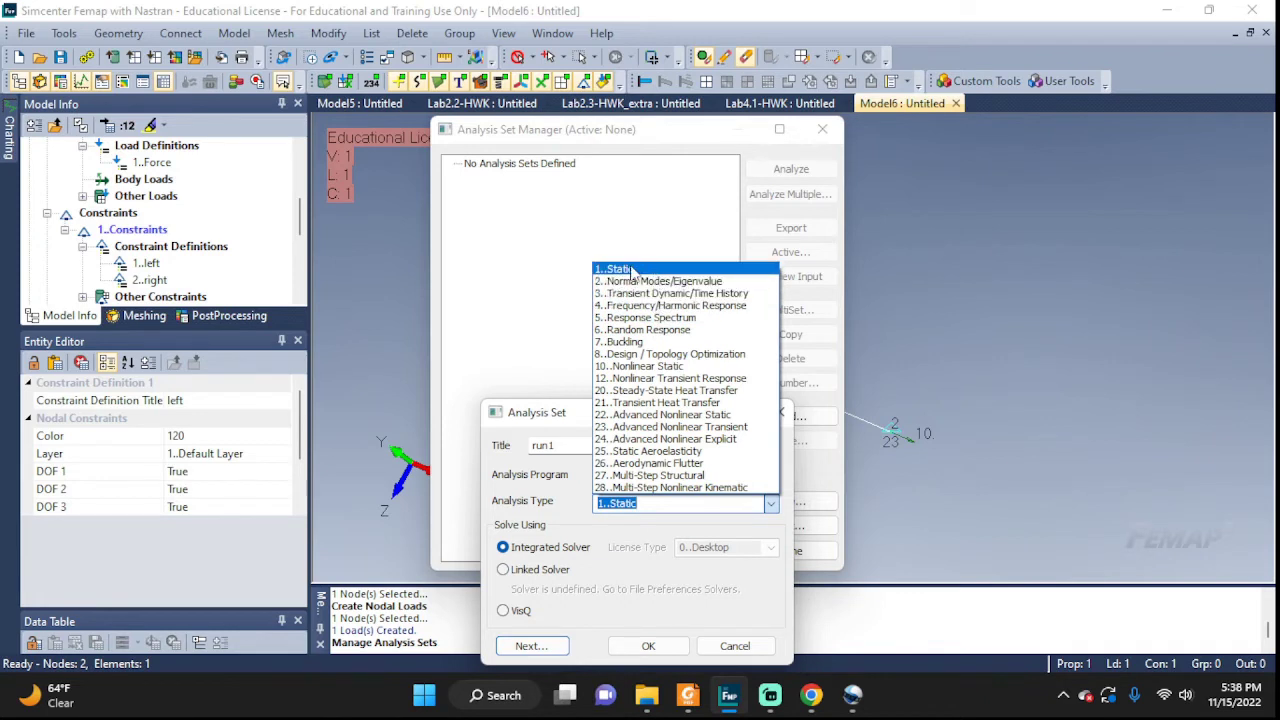
pyautogui.click(610, 270)
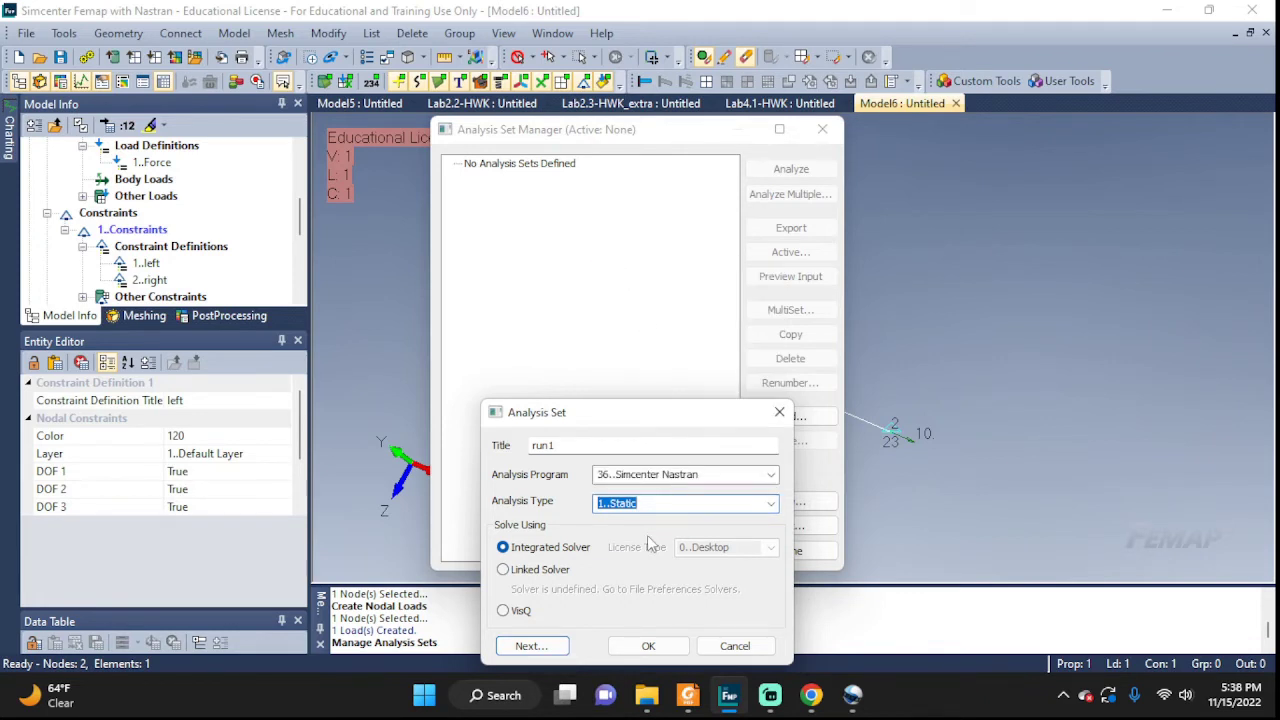
pyautogui.click(649, 646)
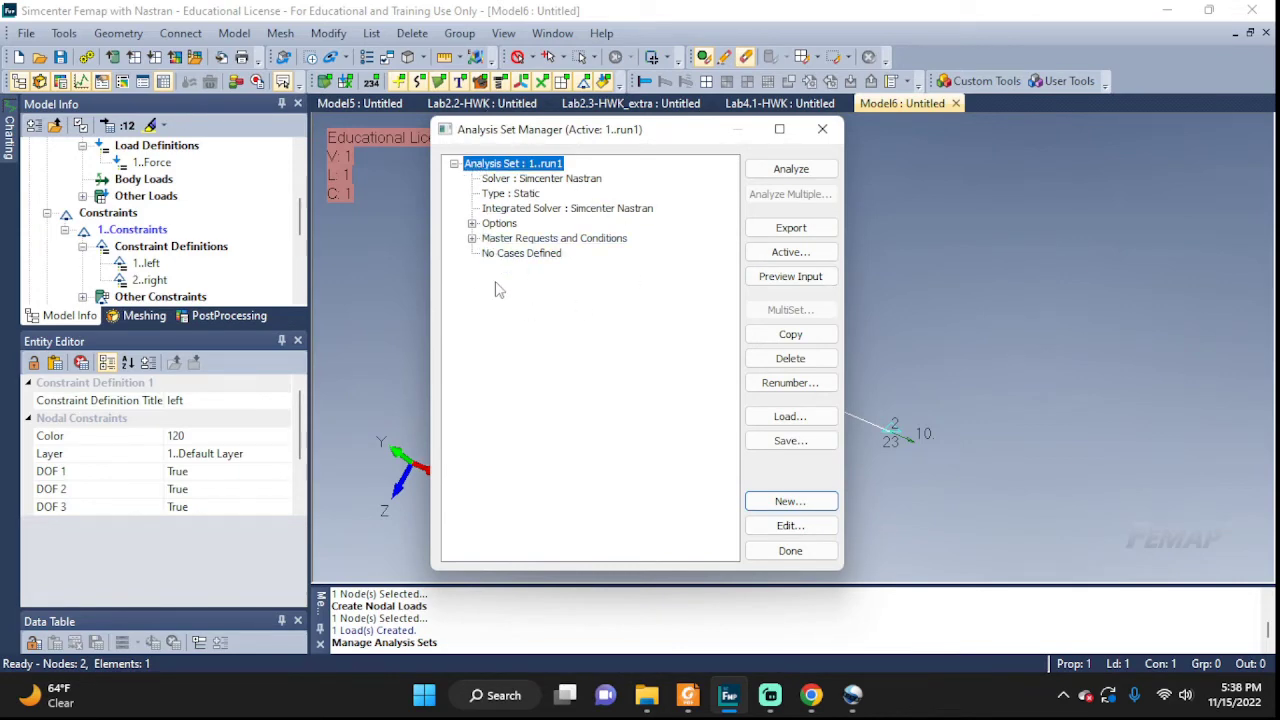
pyautogui.click(789, 170)
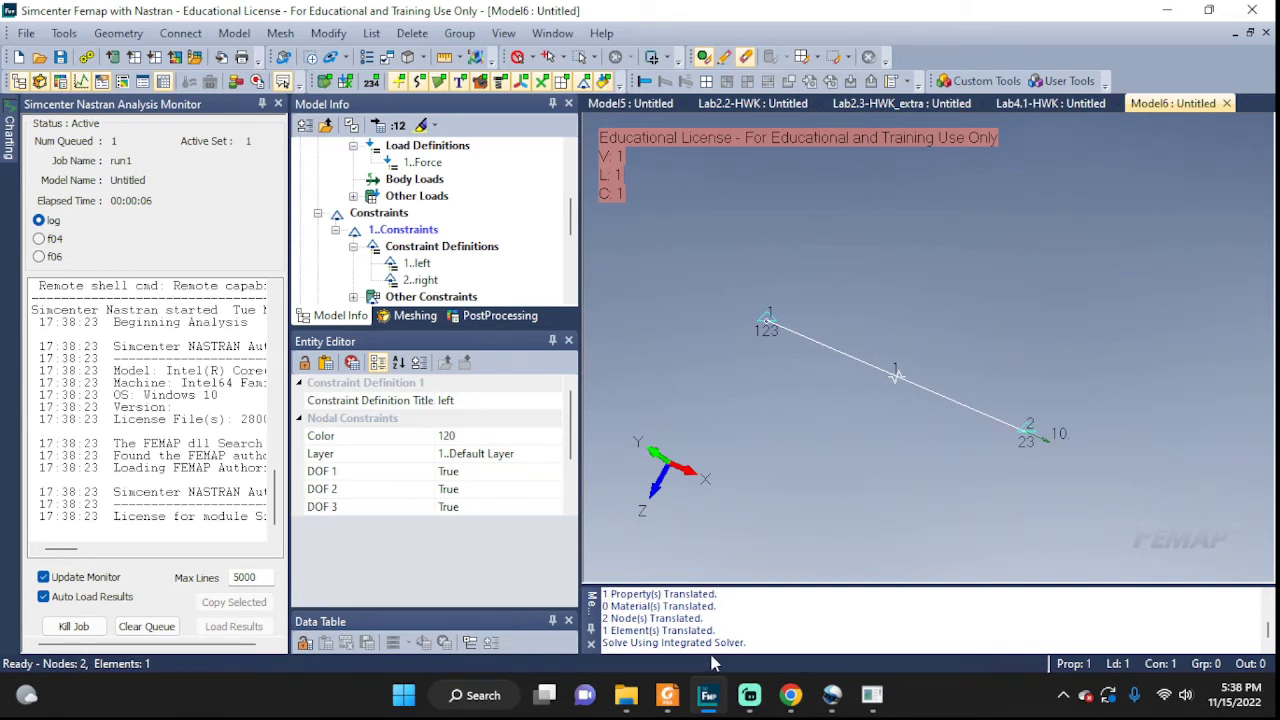
# Step: Verify the messages report 'Cleanup of Output Set 1 is Complete', then close the Analysis Monitor
pyautogui.scroll(1, 767, 645)
pyautogui.scroll(4, 767, 645)
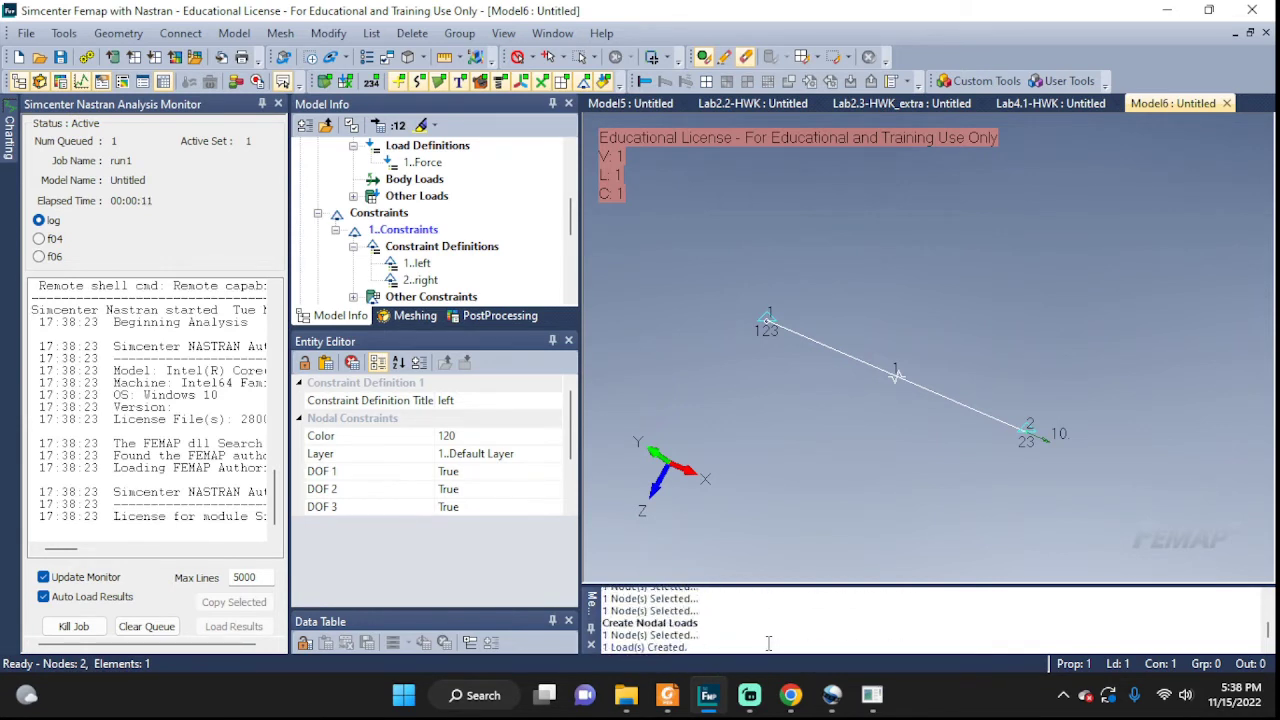
pyautogui.scroll(-4, 767, 645)
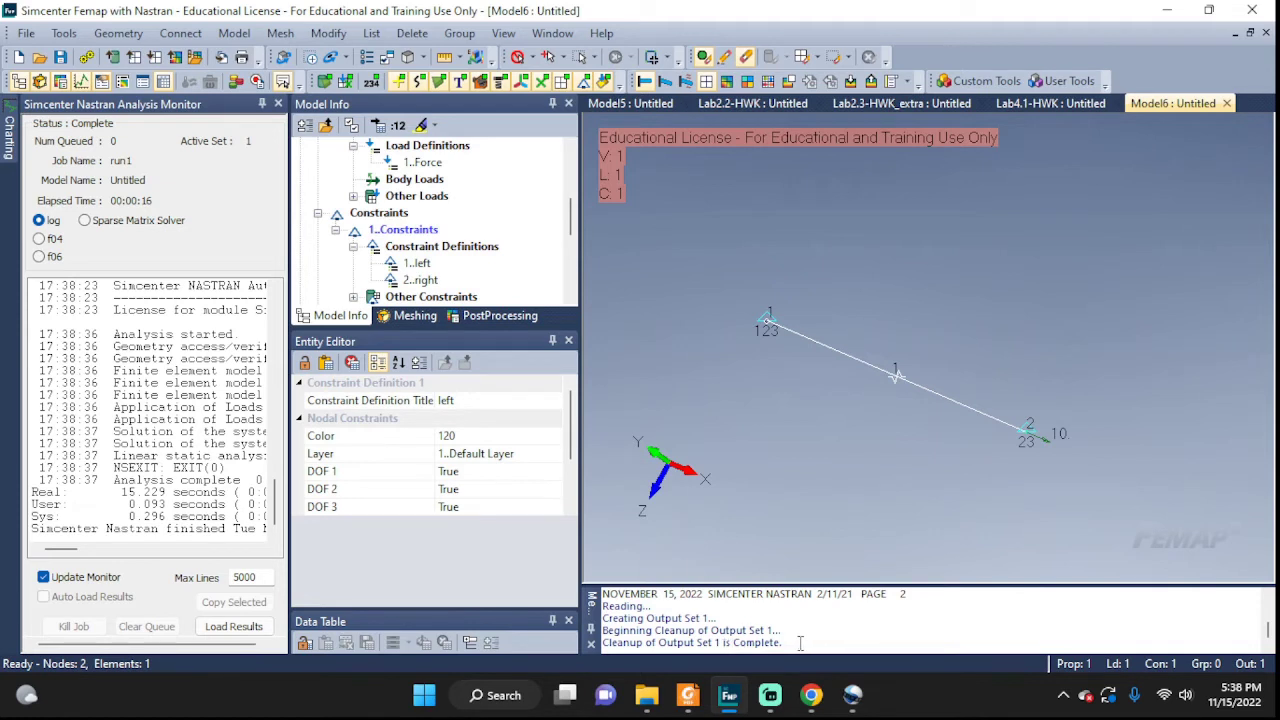
pyautogui.moveTo(800, 643); pyautogui.dragTo(605, 643)
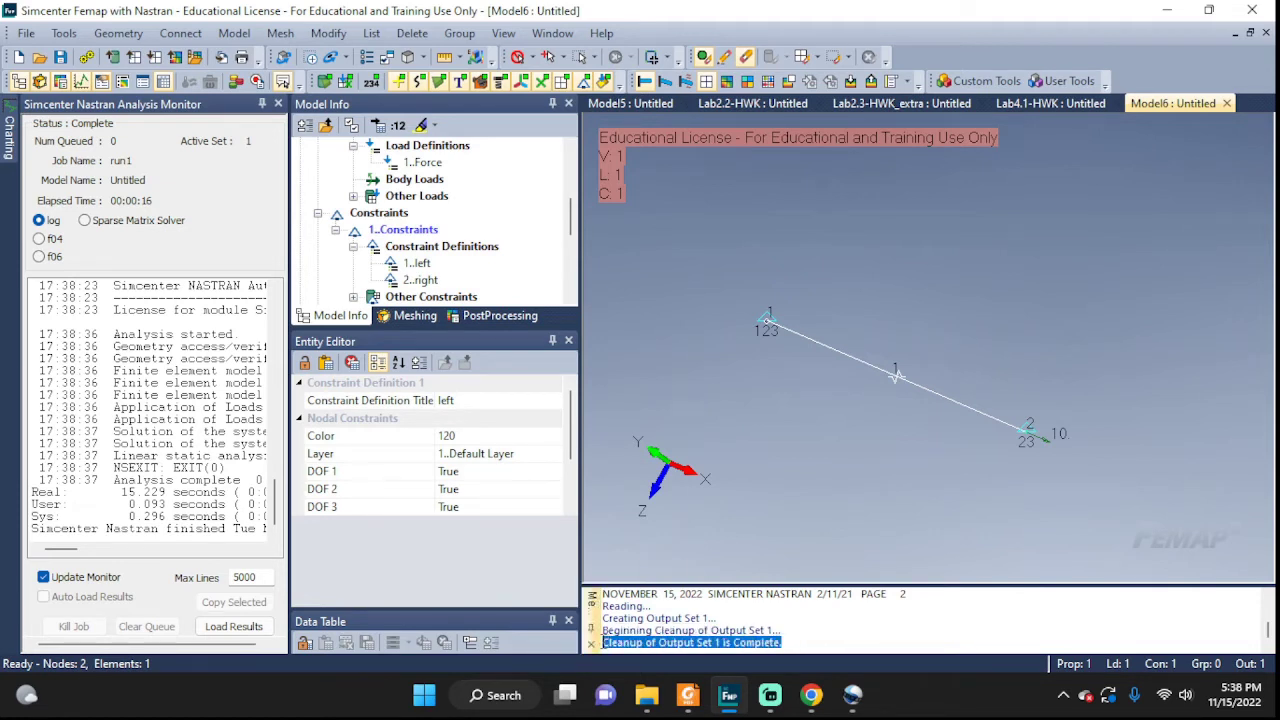
pyautogui.moveTo(805, 637); pyautogui.dragTo(733, 642)
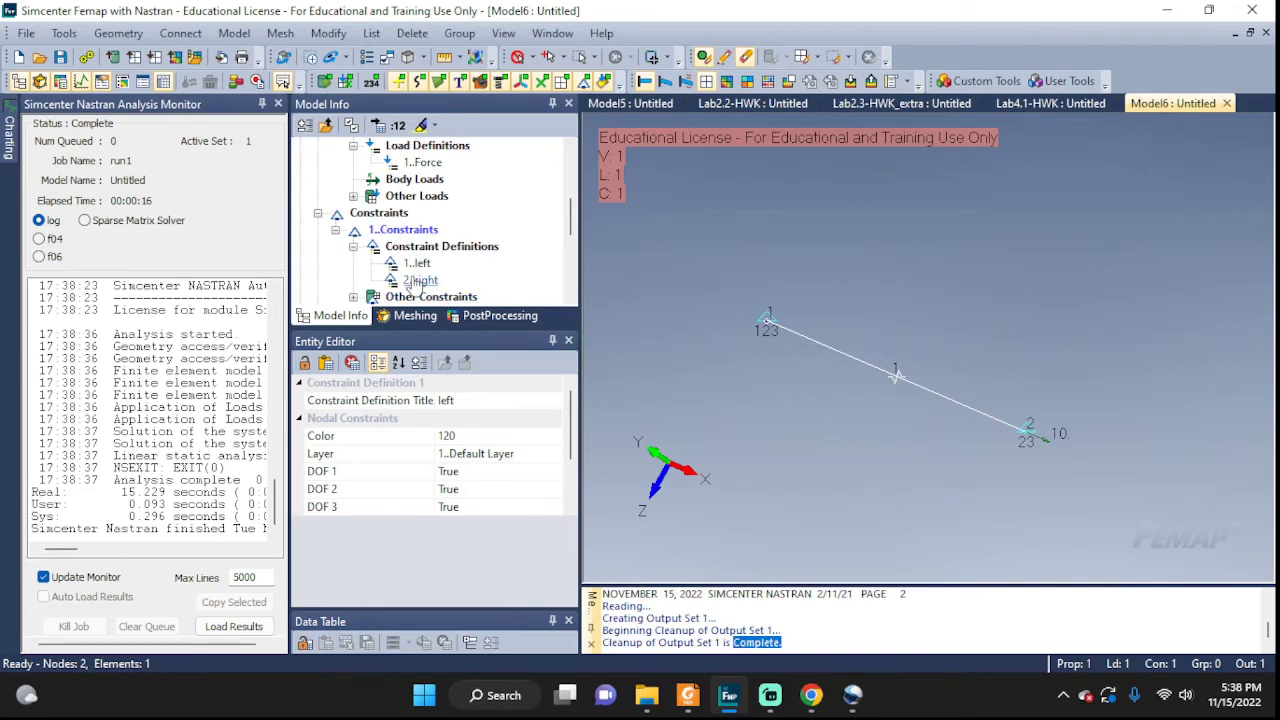
pyautogui.click(278, 104)
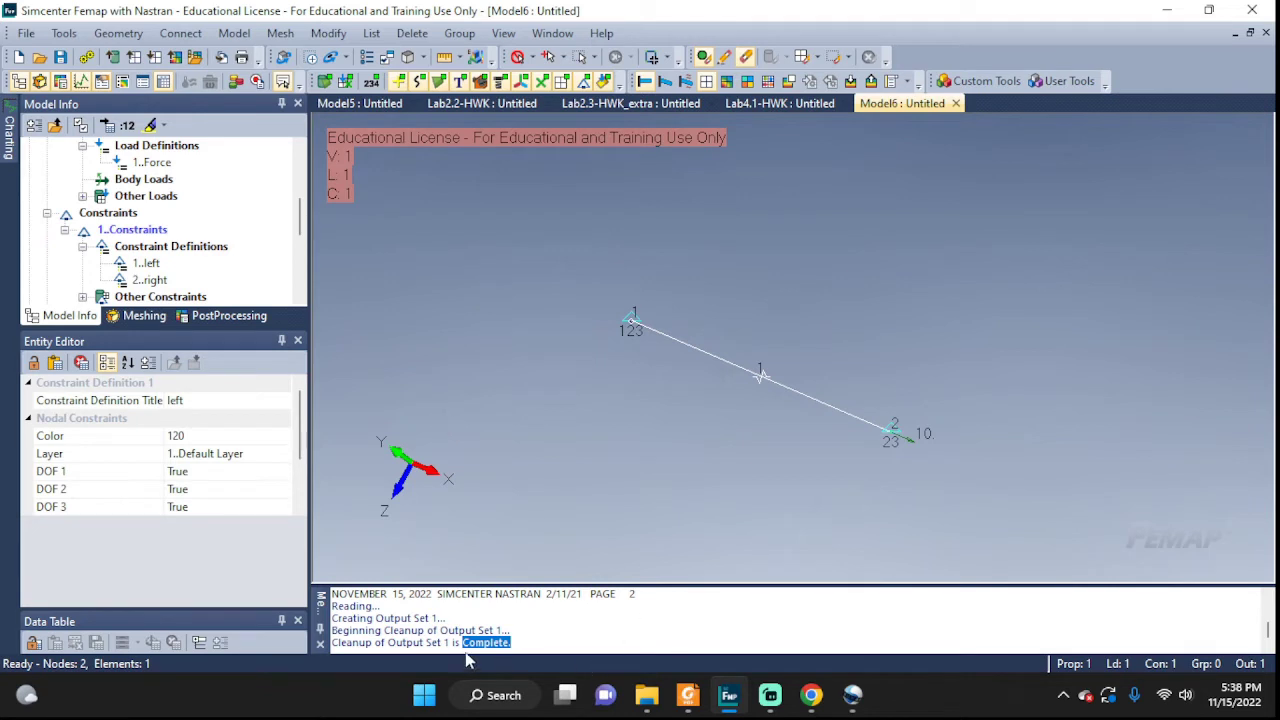
# Step: Clear the message highlight, rotate the model, and bring up the View menu
pyautogui.click(538, 646)
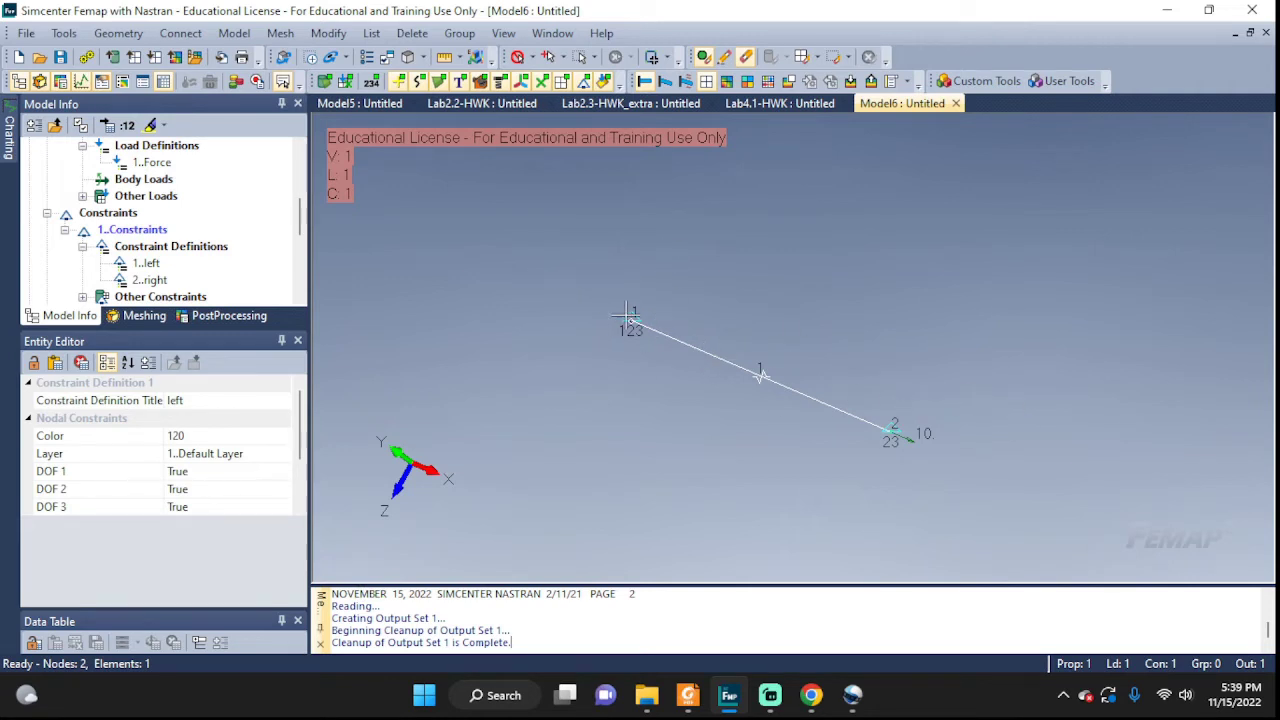
pyautogui.moveTo(984, 429); pyautogui.dragTo(1008, 483, button='middle')
pyautogui.moveTo(868, 703)
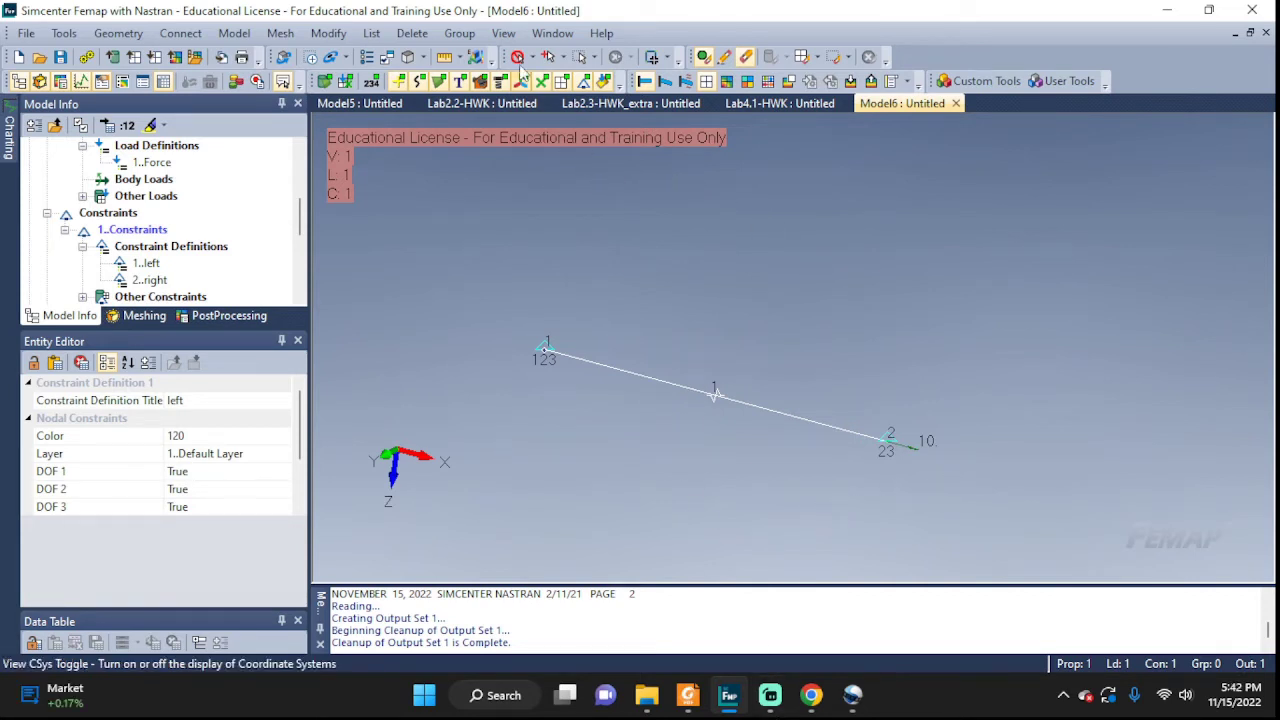
pyautogui.click(503, 33)
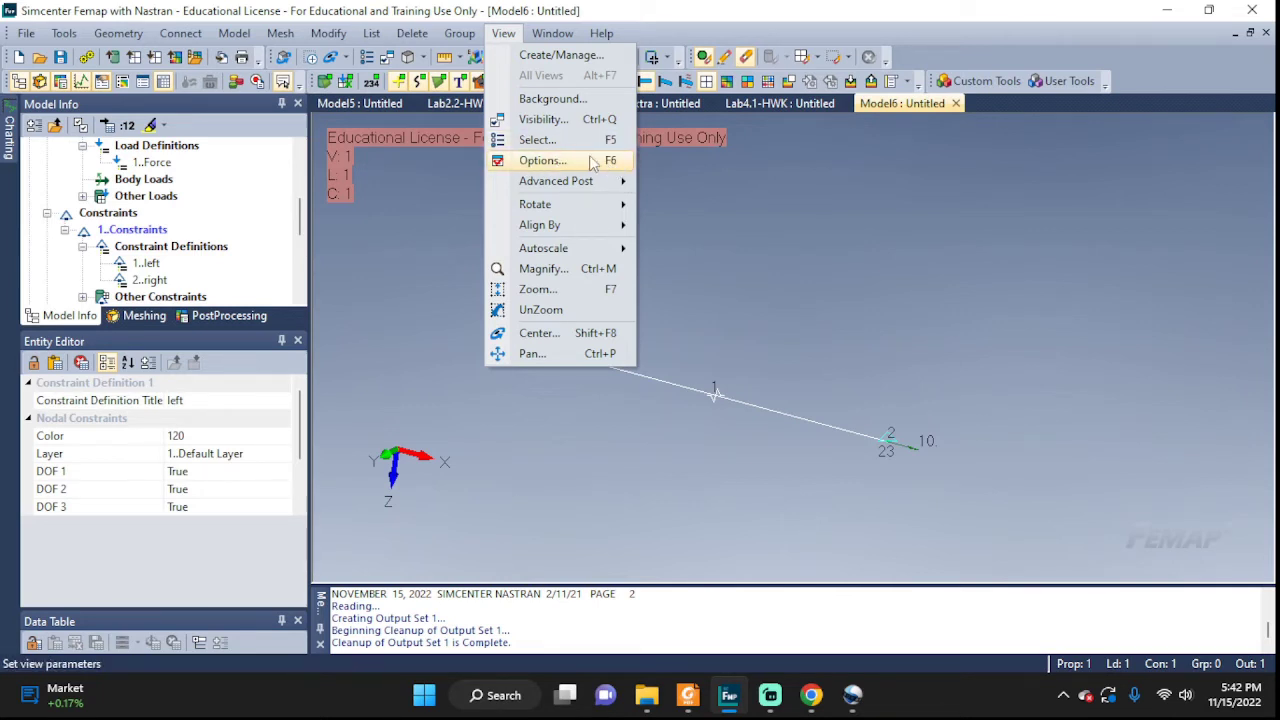
# Step: Display the model as Deform plus Beam Diagram, contouring 3028..Spring Axial Force
pyautogui.click(560, 140)
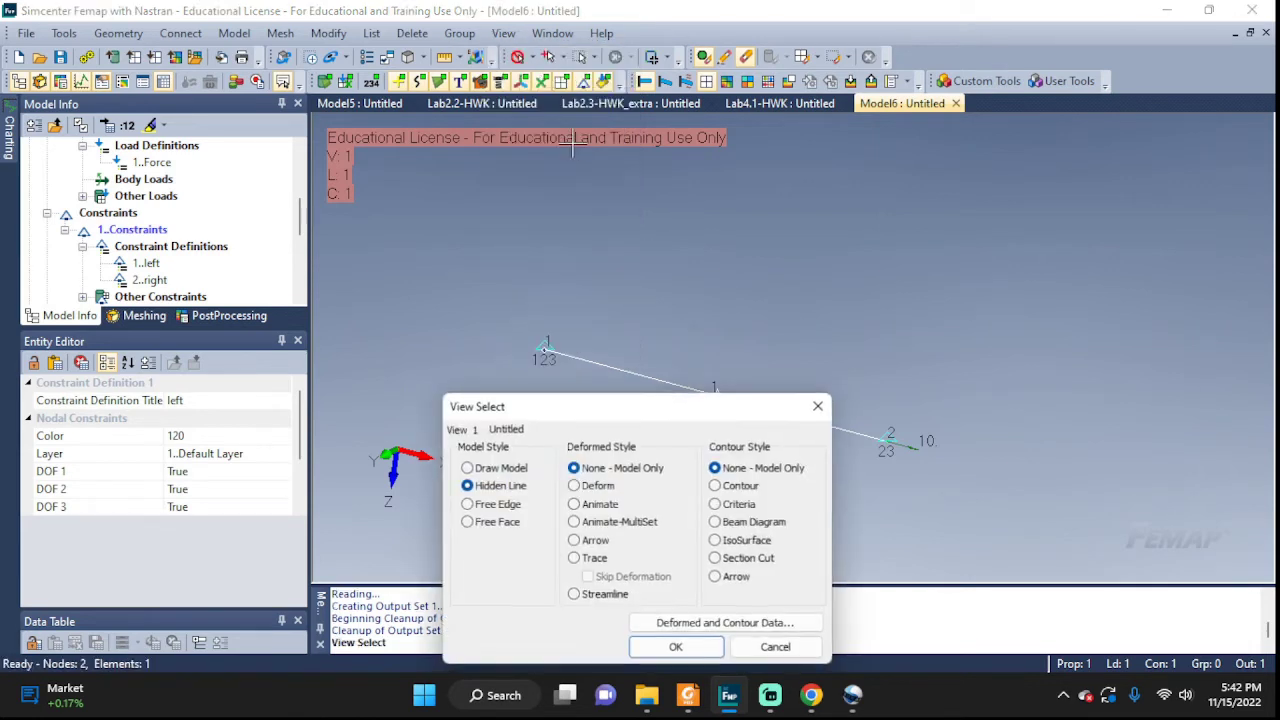
pyautogui.click(576, 487)
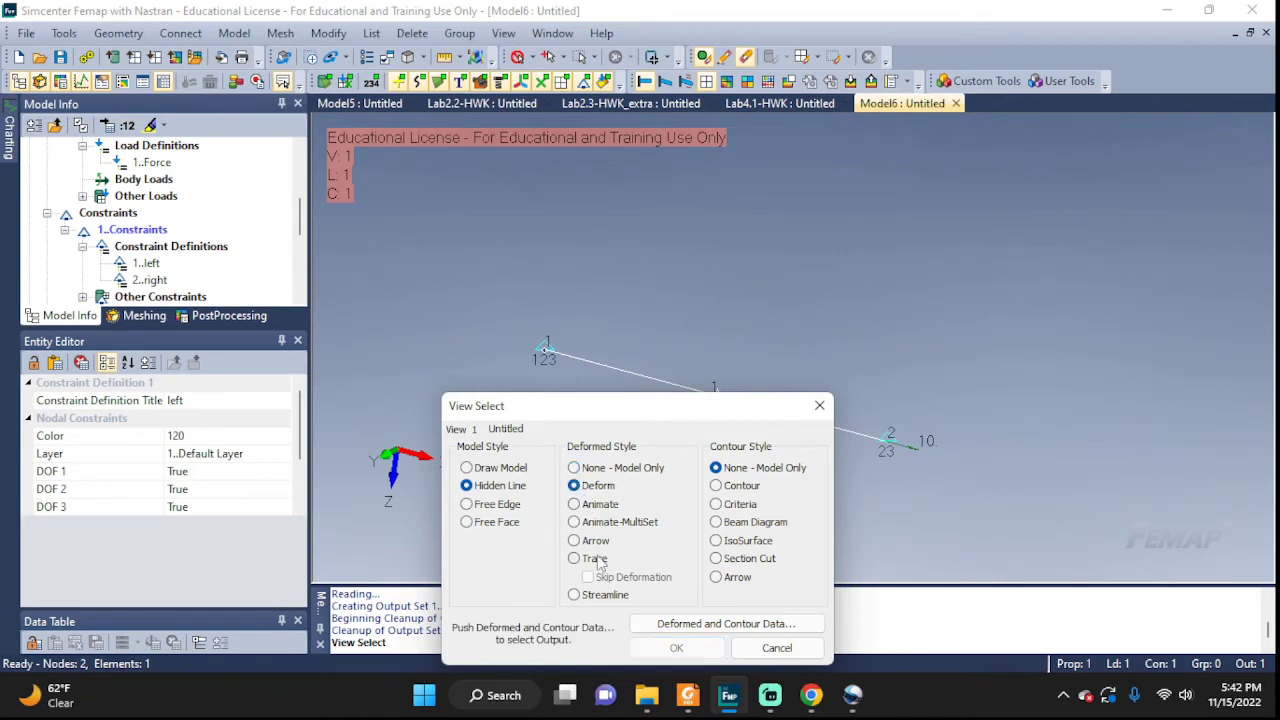
pyautogui.click(717, 524)
pyautogui.click(689, 627)
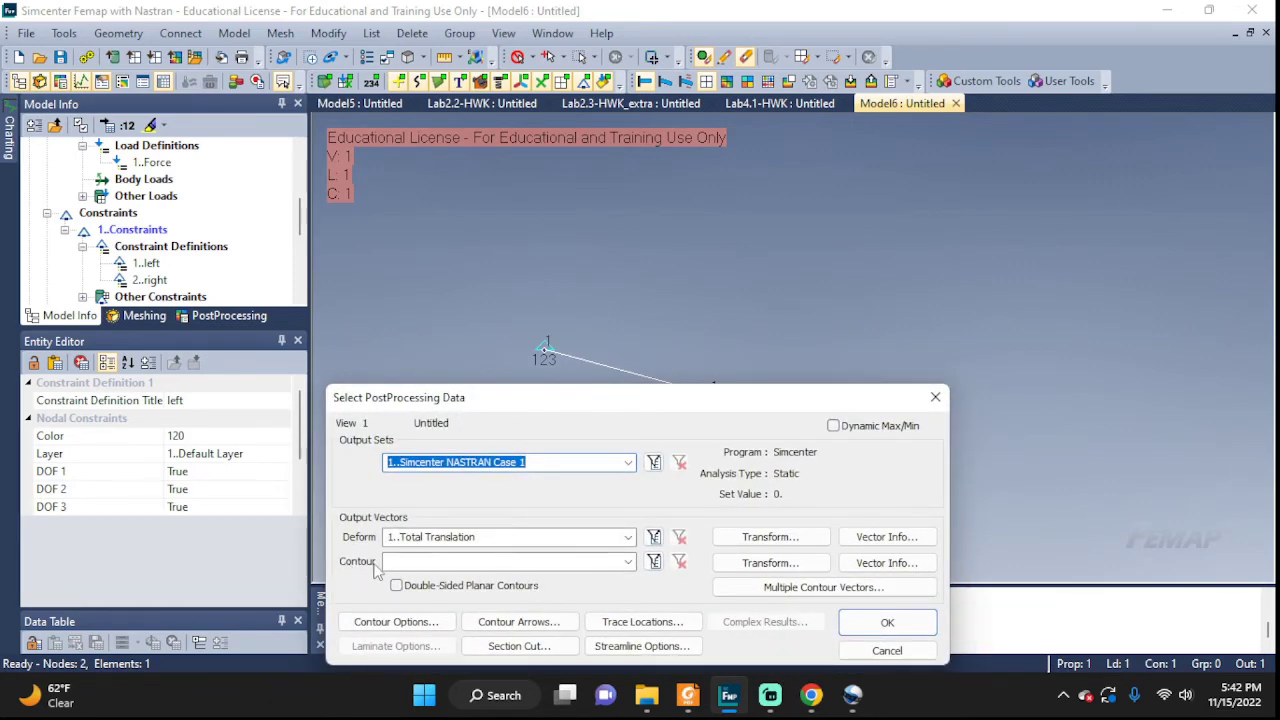
pyautogui.click(628, 562)
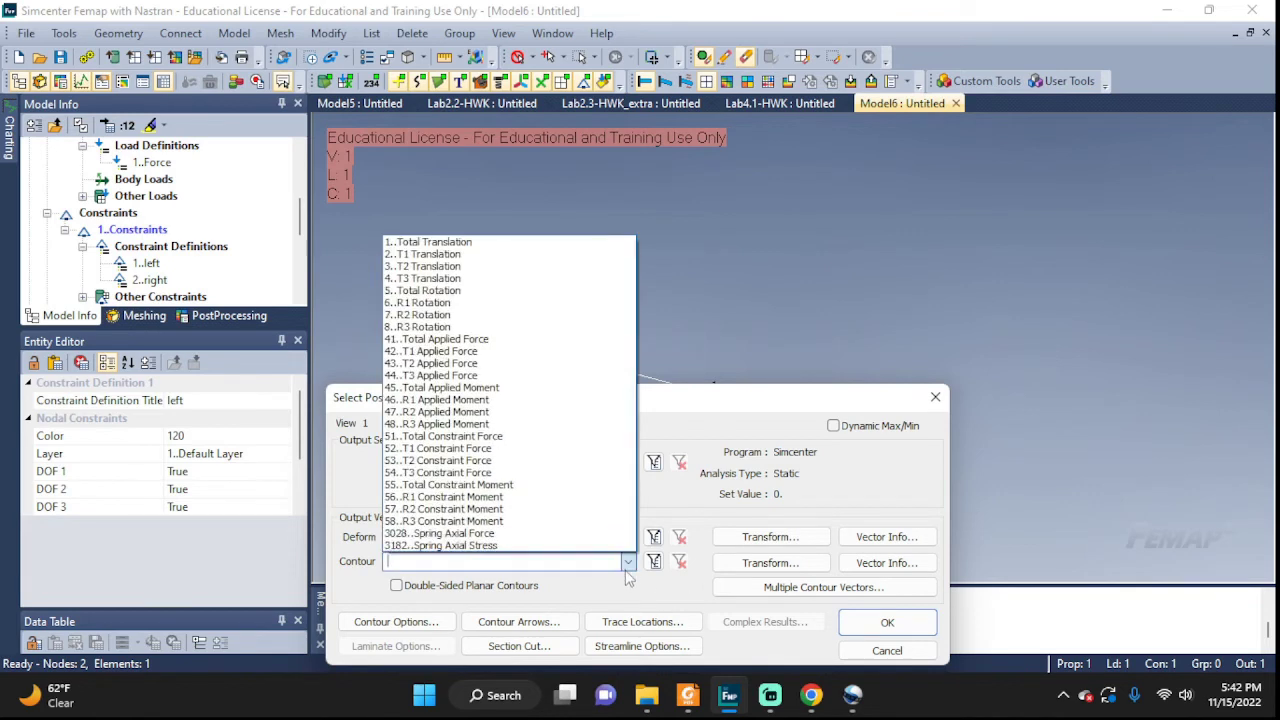
pyautogui.click(486, 536)
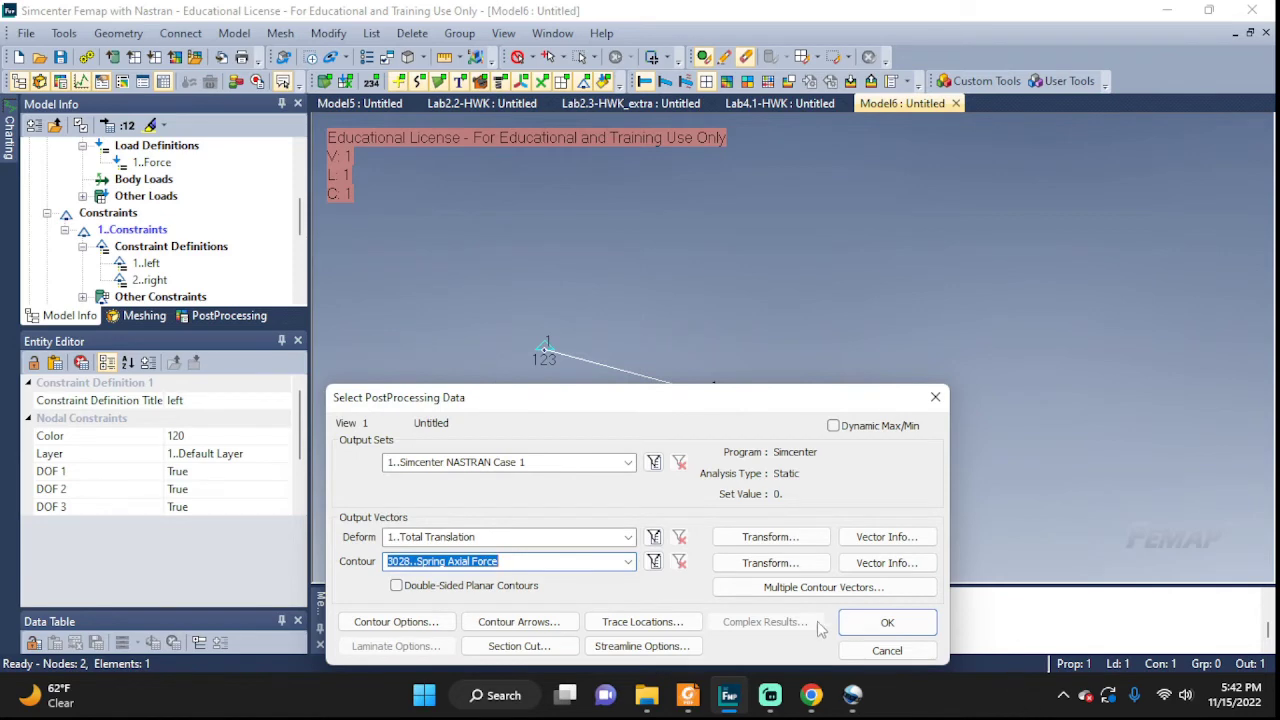
pyautogui.click(883, 623)
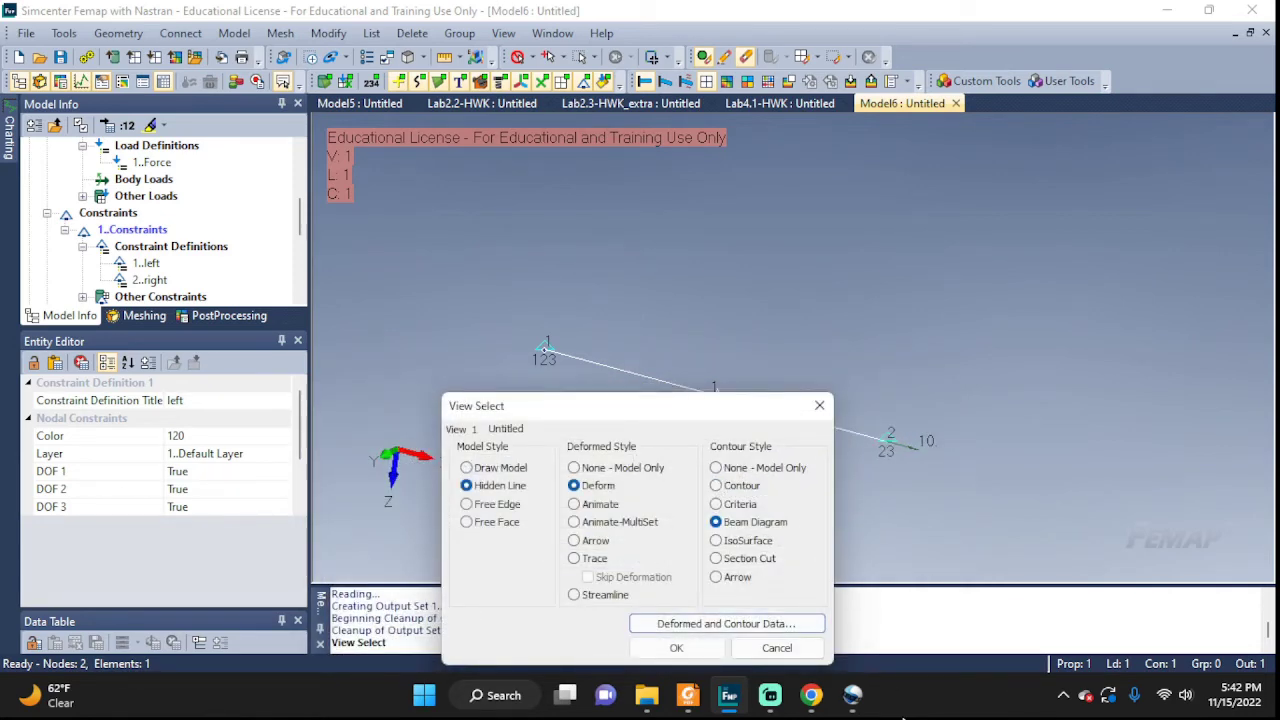
pyautogui.click(715, 650)
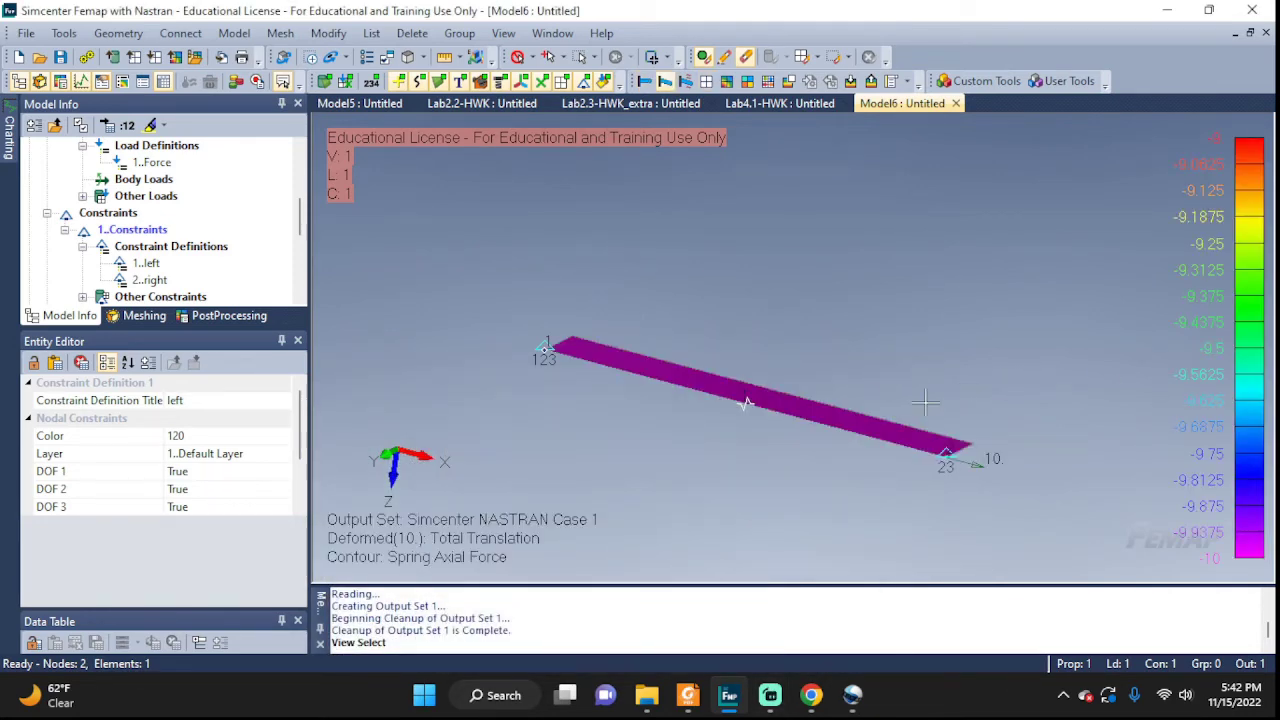
# Step: Orbit the beam diagram broadside and bring up the View menu
pyautogui.moveTo(930, 405); pyautogui.dragTo(1058, 565, button='middle')
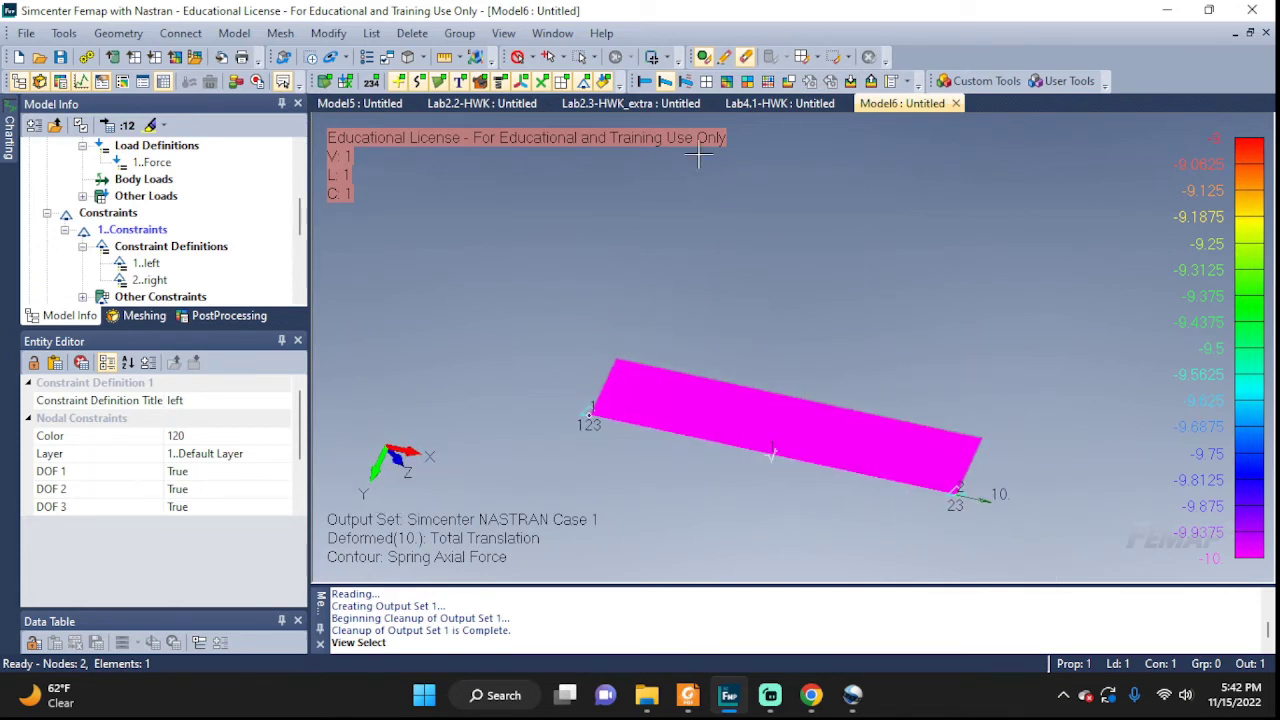
pyautogui.click(503, 33)
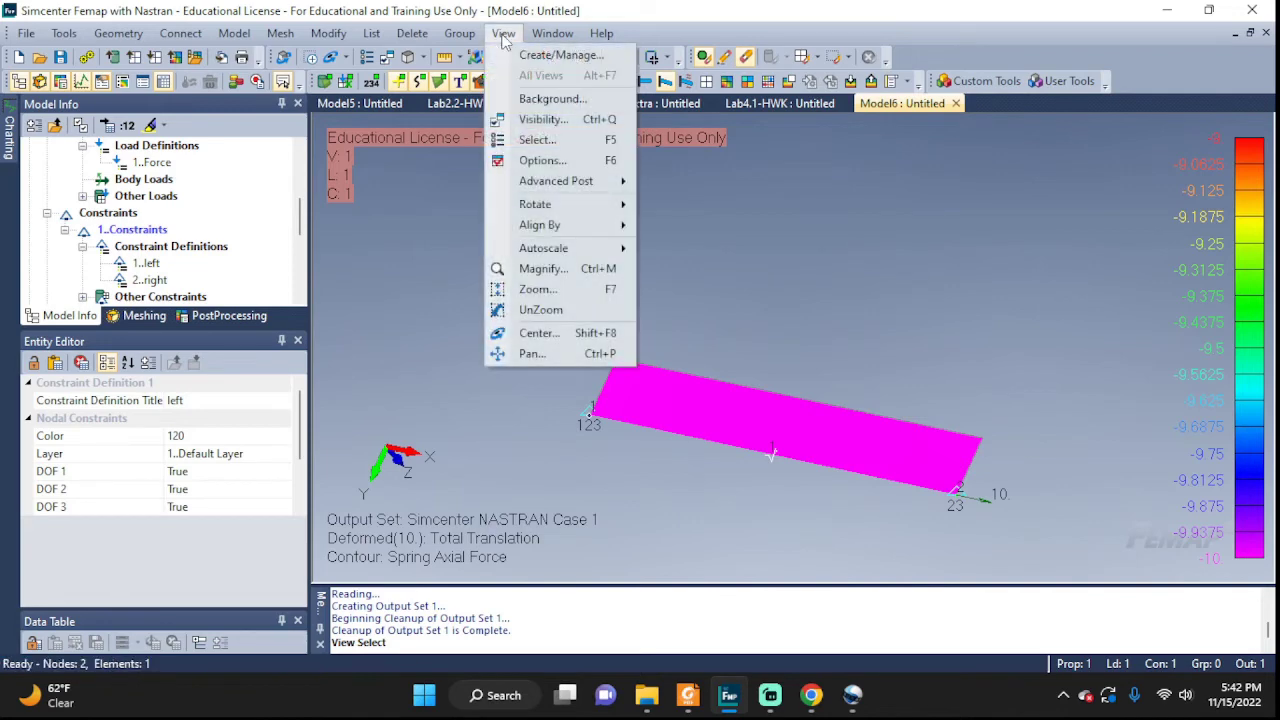
# Step: Set the Beam Diagram Label Mode to 2..Labels at Peaks and orbit the view
pyautogui.click(557, 163)
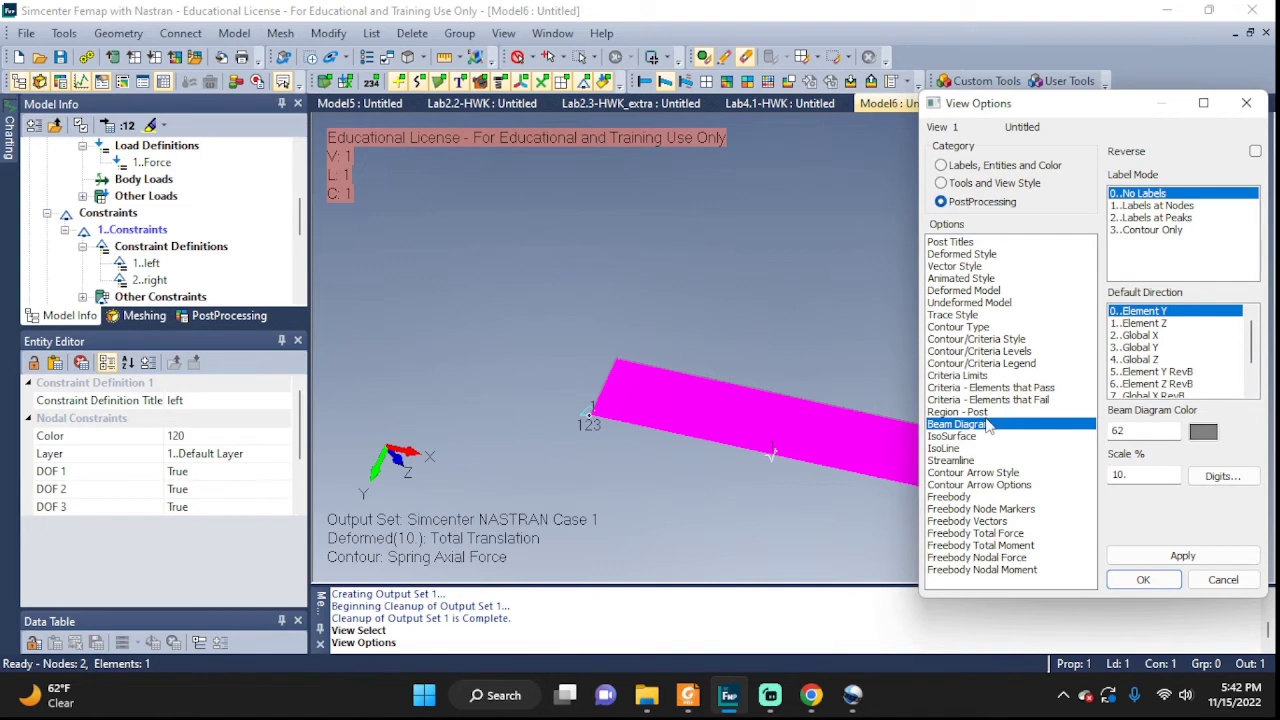
pyautogui.click(1160, 217)
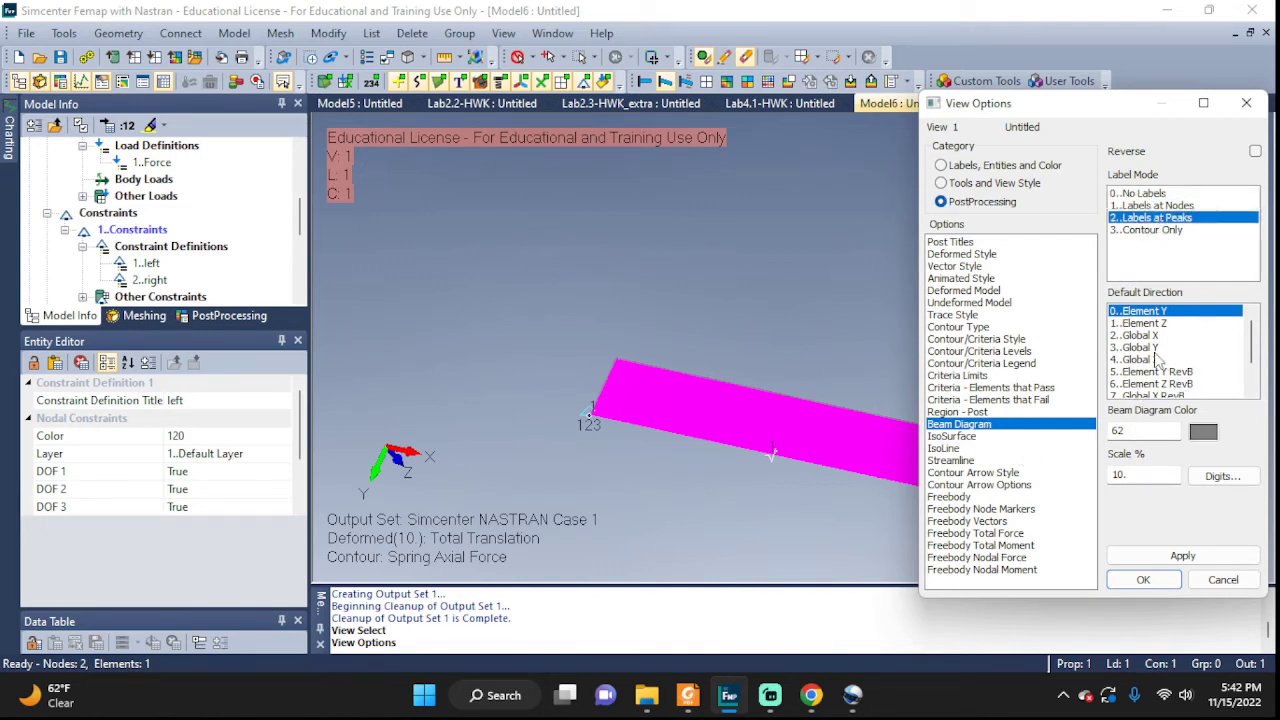
pyautogui.click(1158, 558)
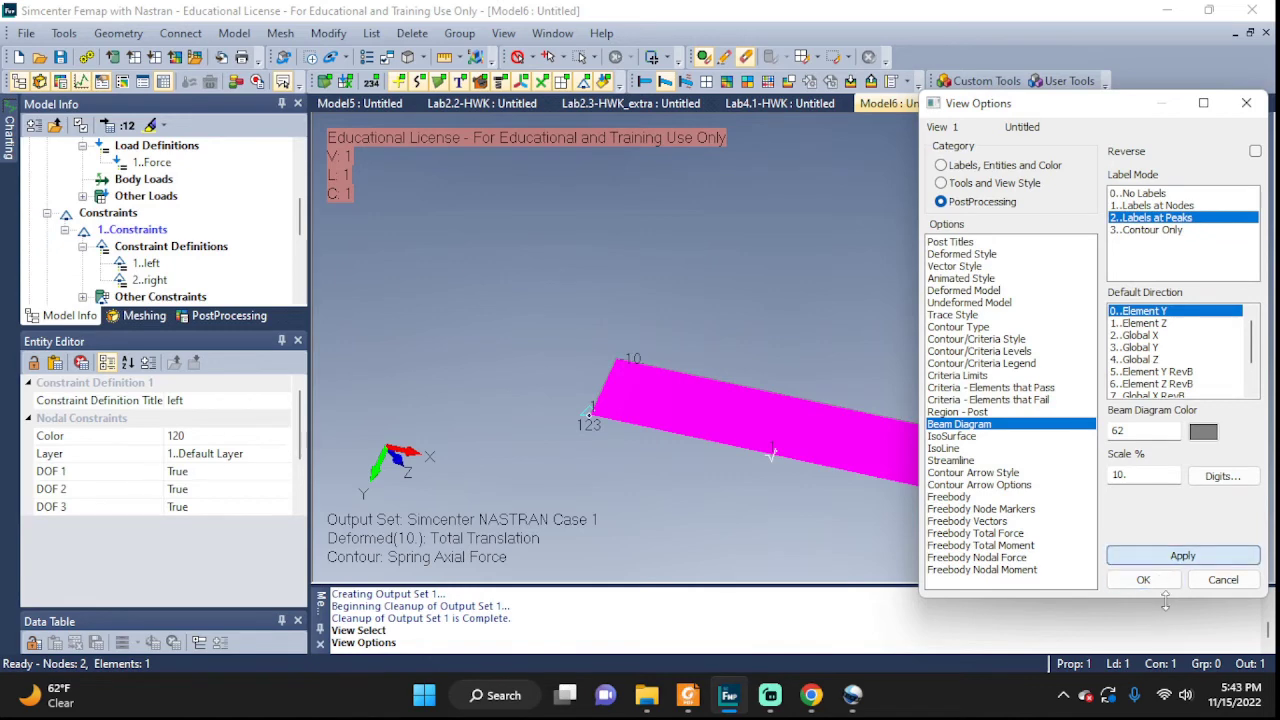
pyautogui.click(1143, 580)
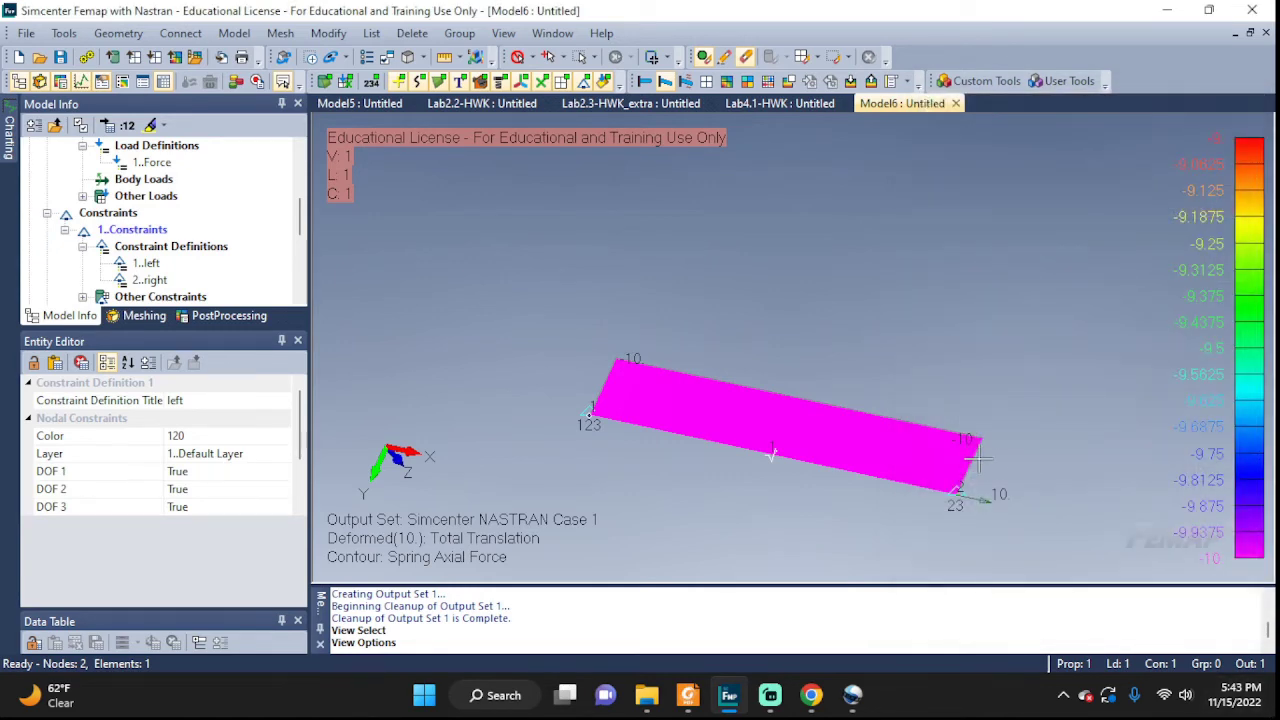
pyautogui.scroll(3, 1030, 495)
pyautogui.moveTo(1017, 503); pyautogui.dragTo(1000, 548, button='middle')
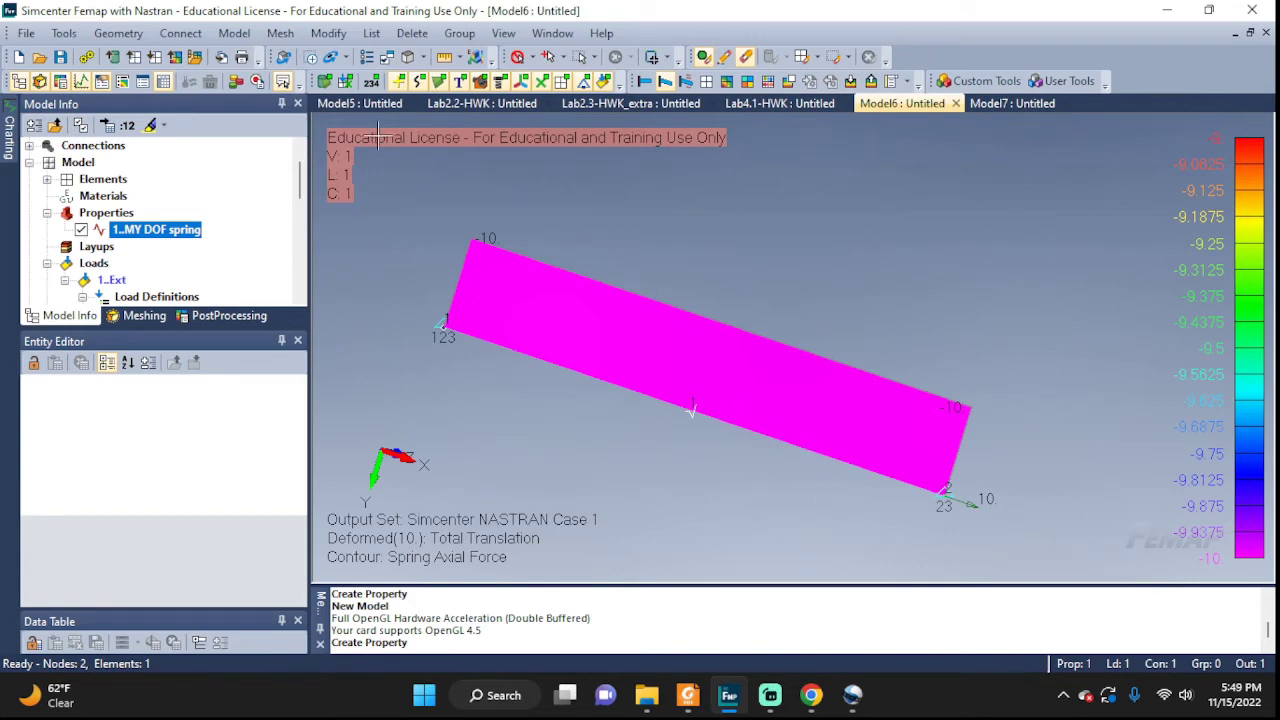
# Step: Check that Model6's property type is DOF Spring, then cancel the property definition without saving
pyautogui.click(234, 33)
pyautogui.click(266, 140)
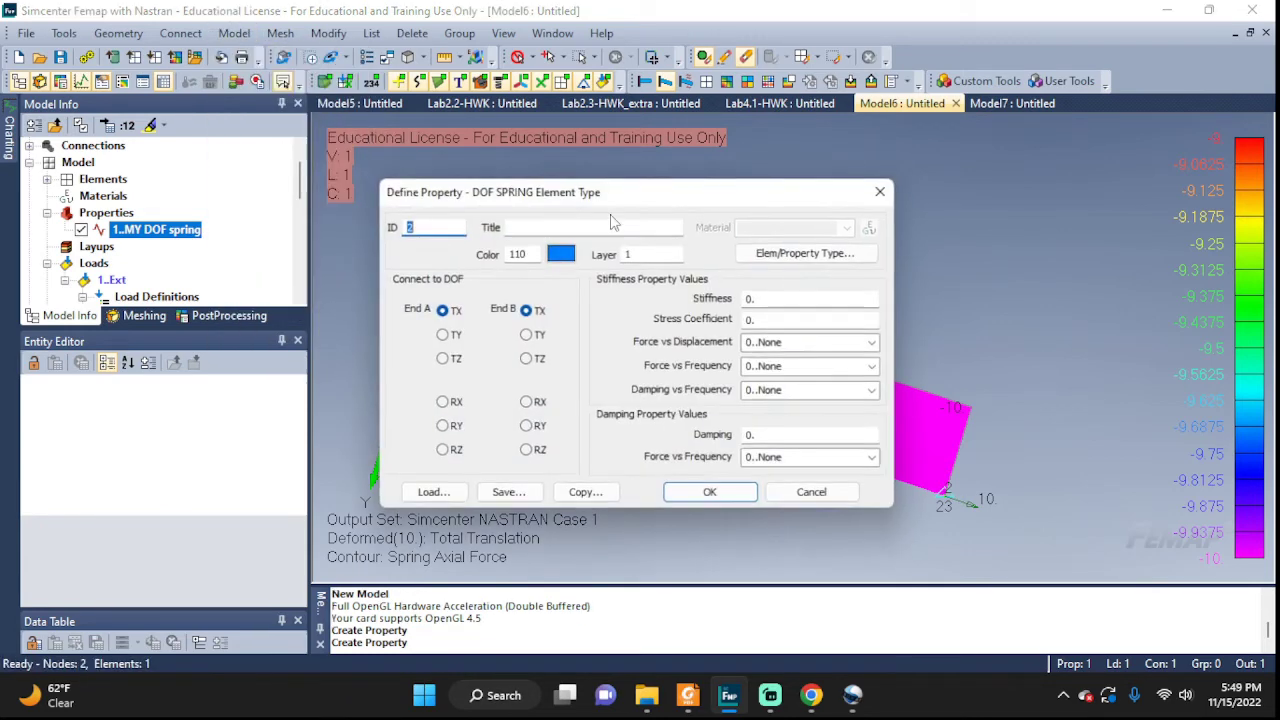
pyautogui.click(849, 256)
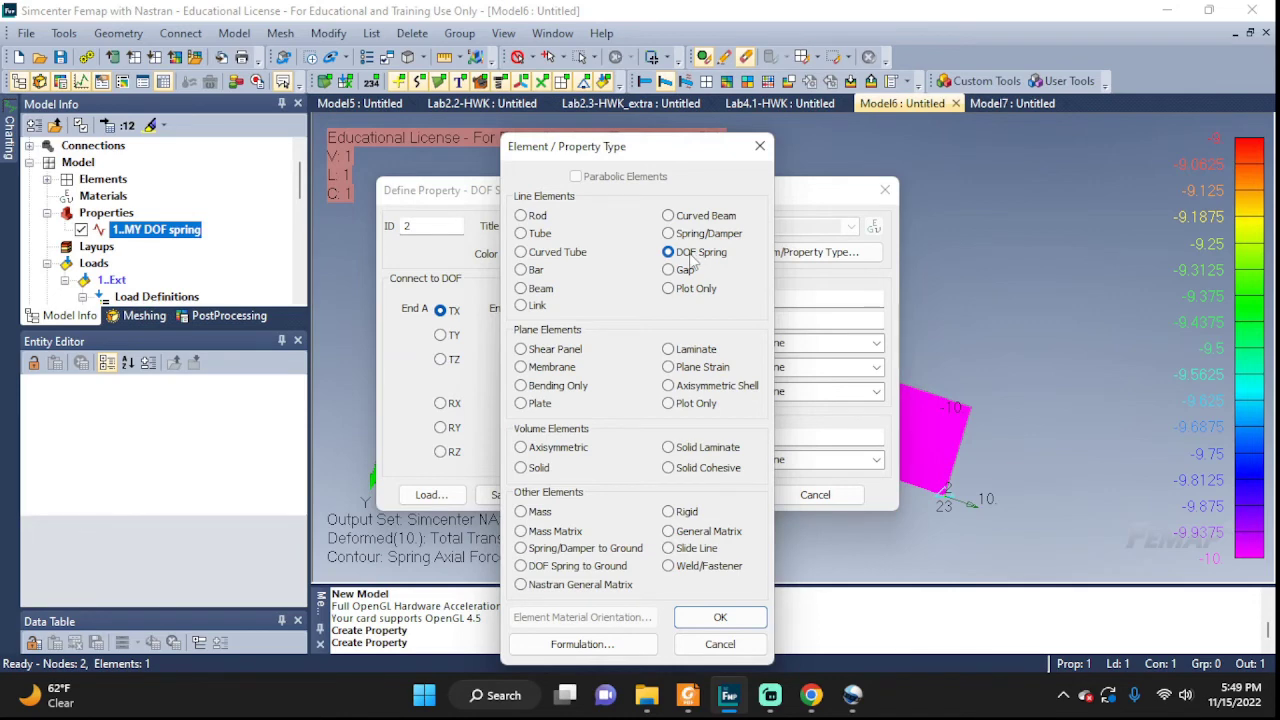
pyautogui.click(717, 620)
pyautogui.click(820, 497)
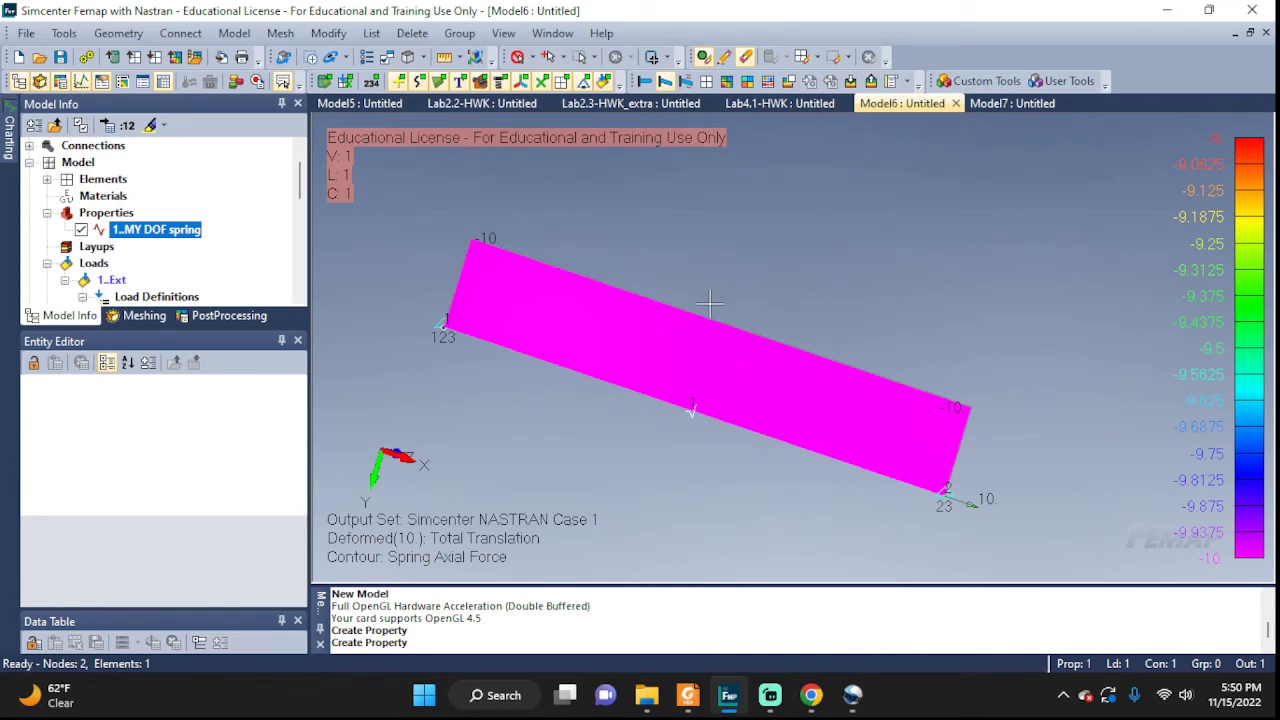
# Step: Recheck the element type in a new property, cancel it, and switch to the empty Model7
pyautogui.click(232, 35)
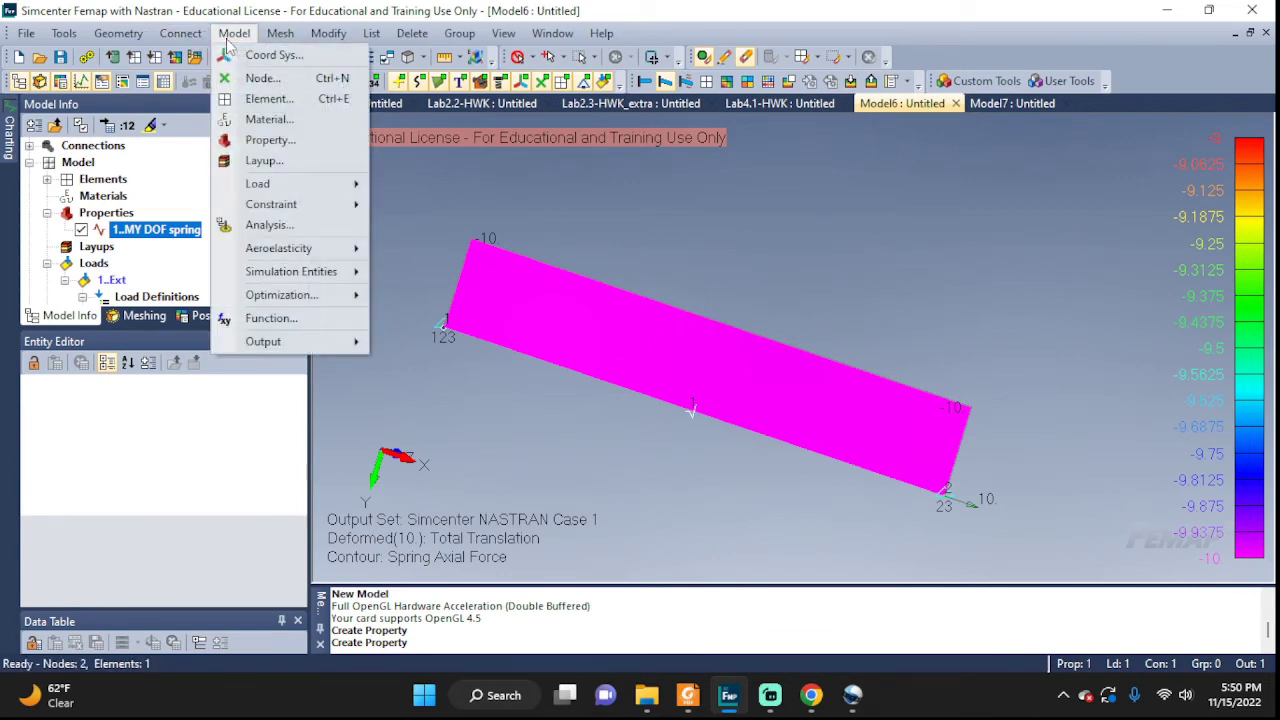
pyautogui.click(270, 140)
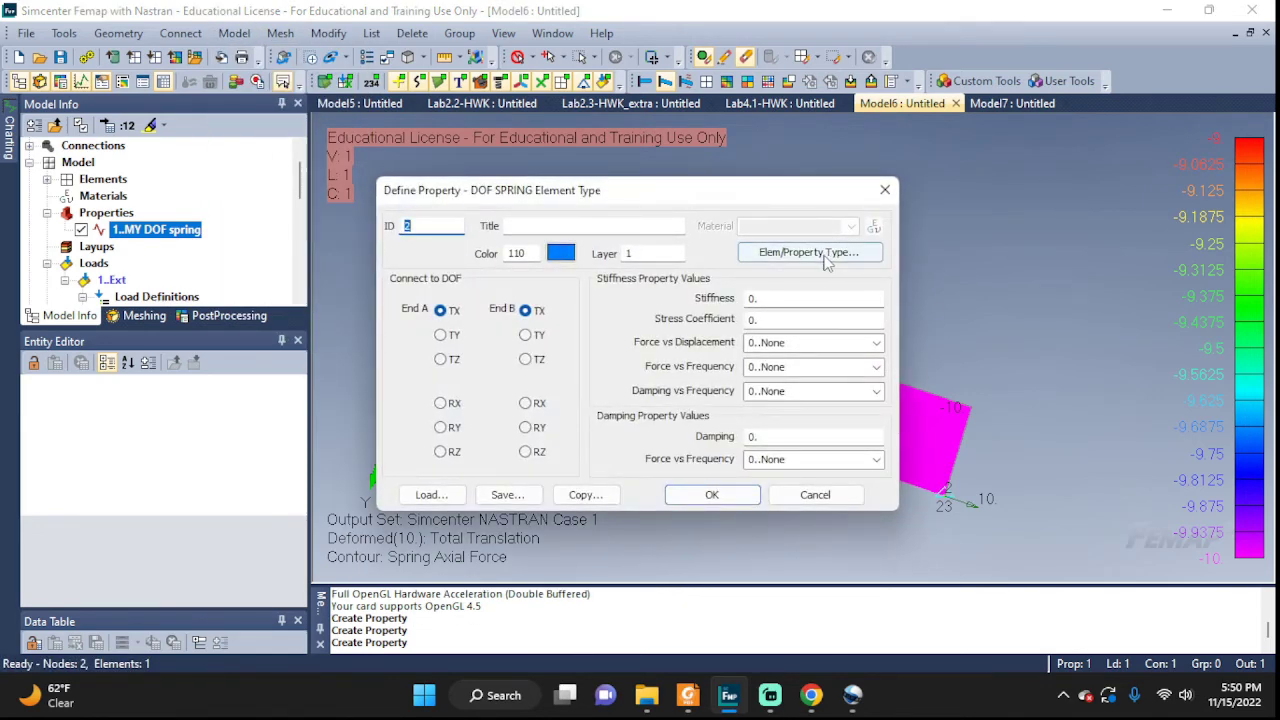
pyautogui.click(824, 256)
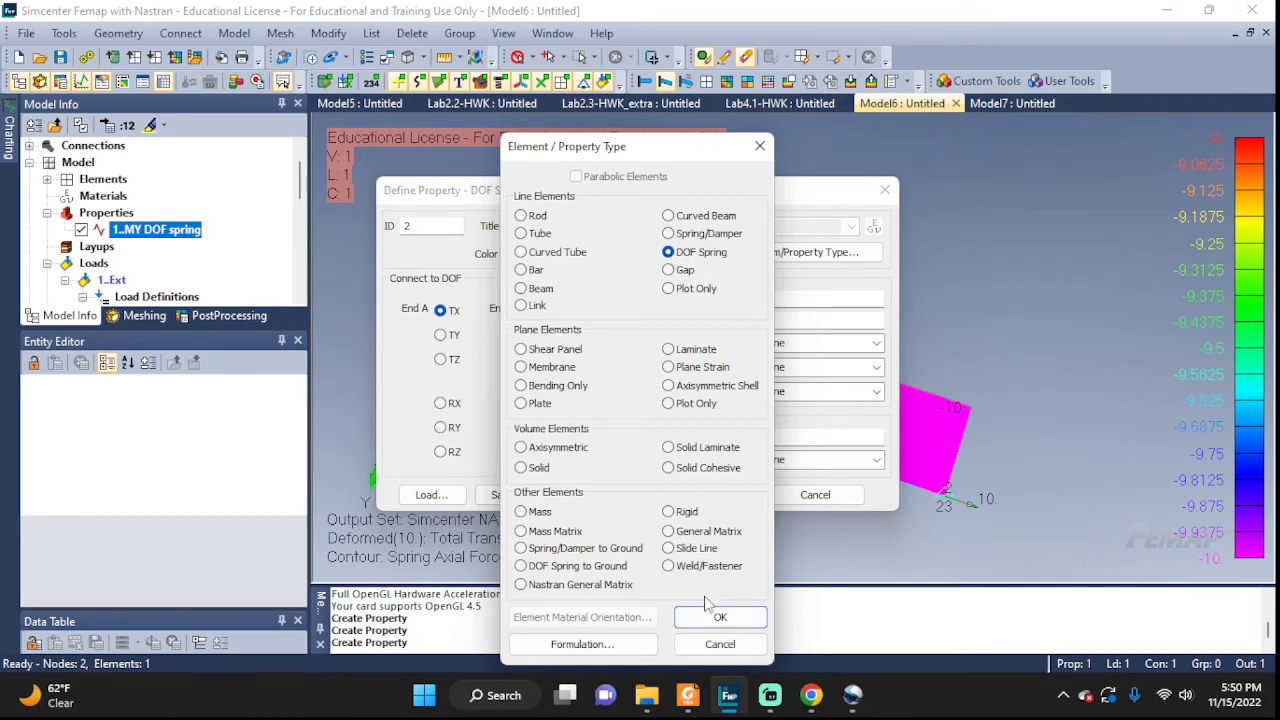
pyautogui.click(720, 644)
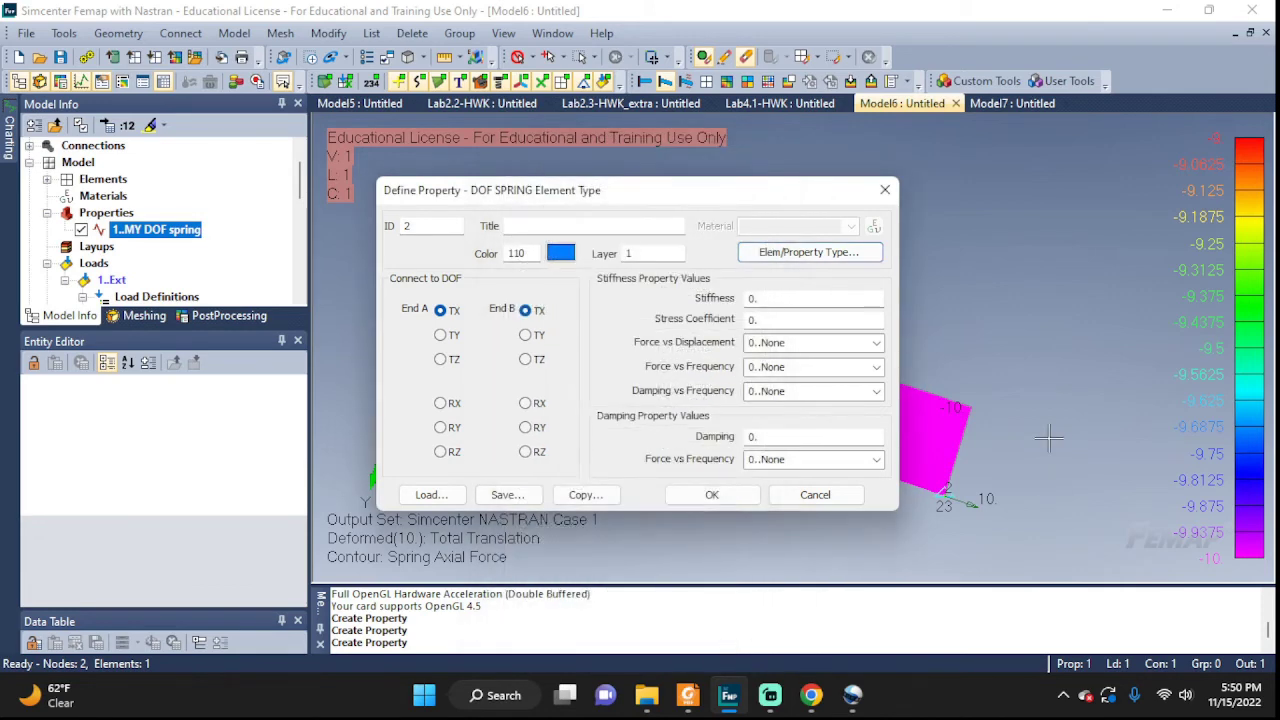
pyautogui.click(815, 494)
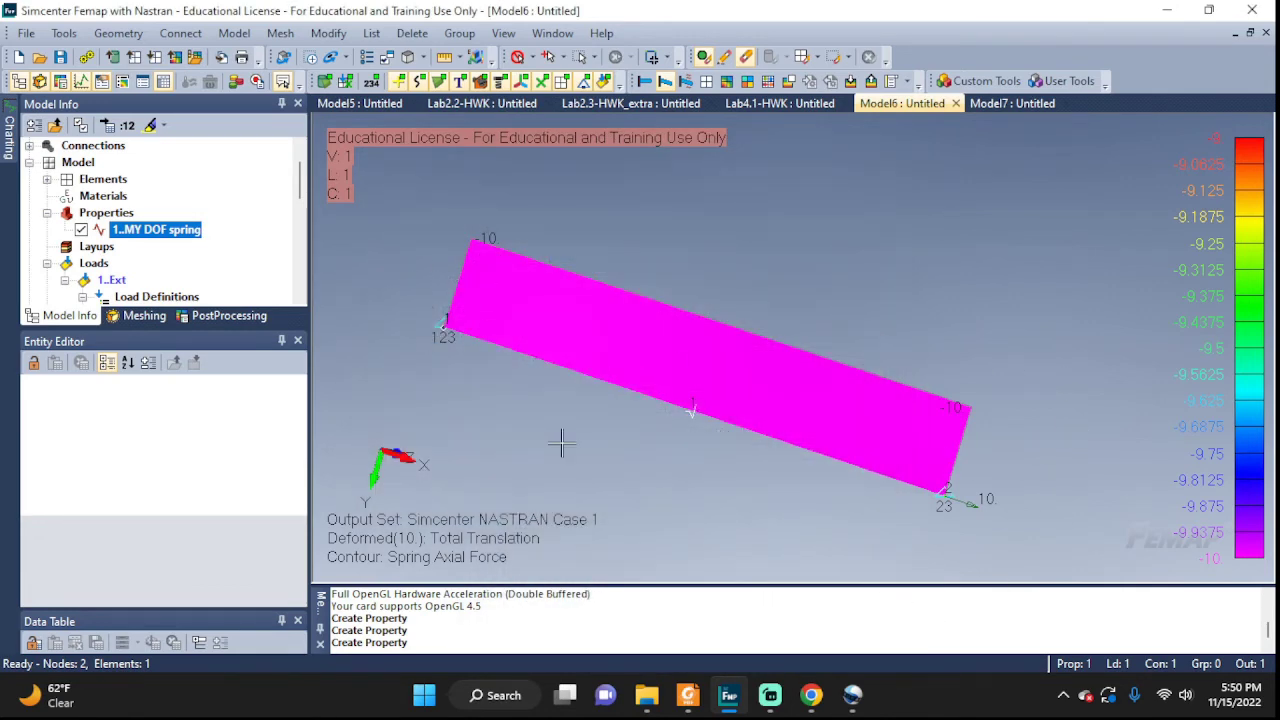
pyautogui.click(1010, 103)
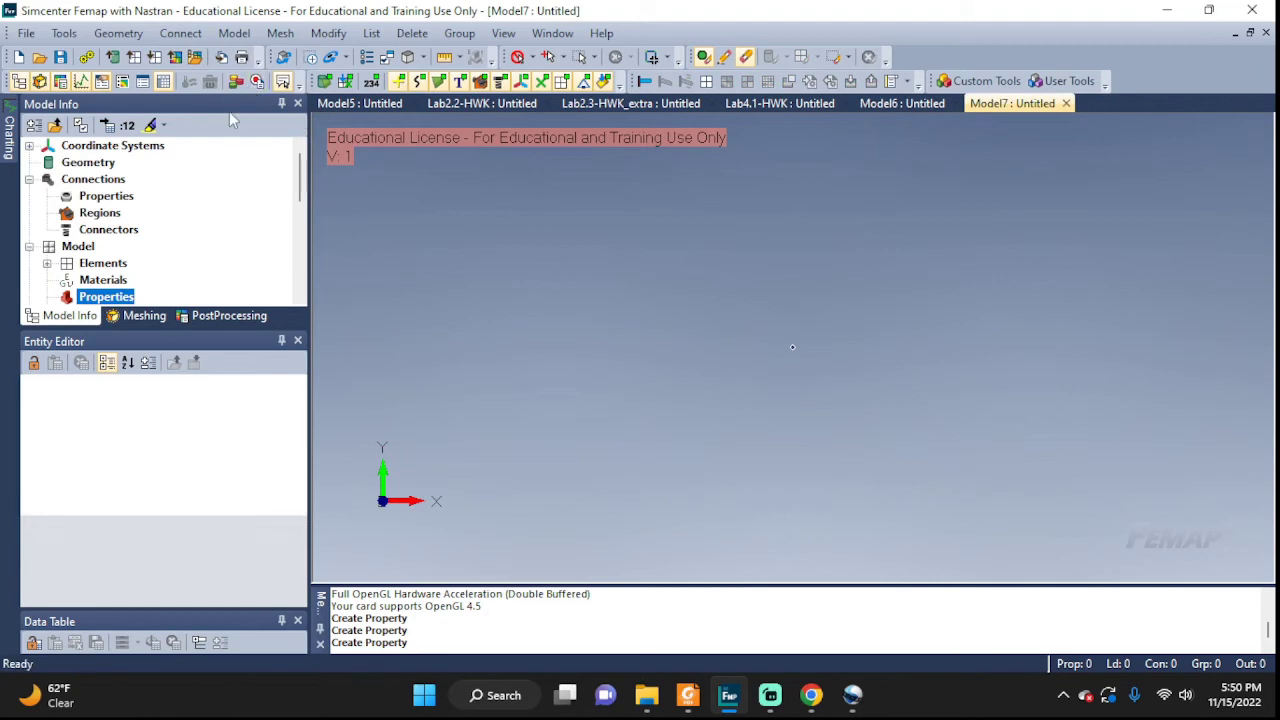
# Step: Create property 1 as a DOF Spring with stiffness 1, then cancel the property 2 definition
pyautogui.click(234, 33)
pyautogui.click(270, 141)
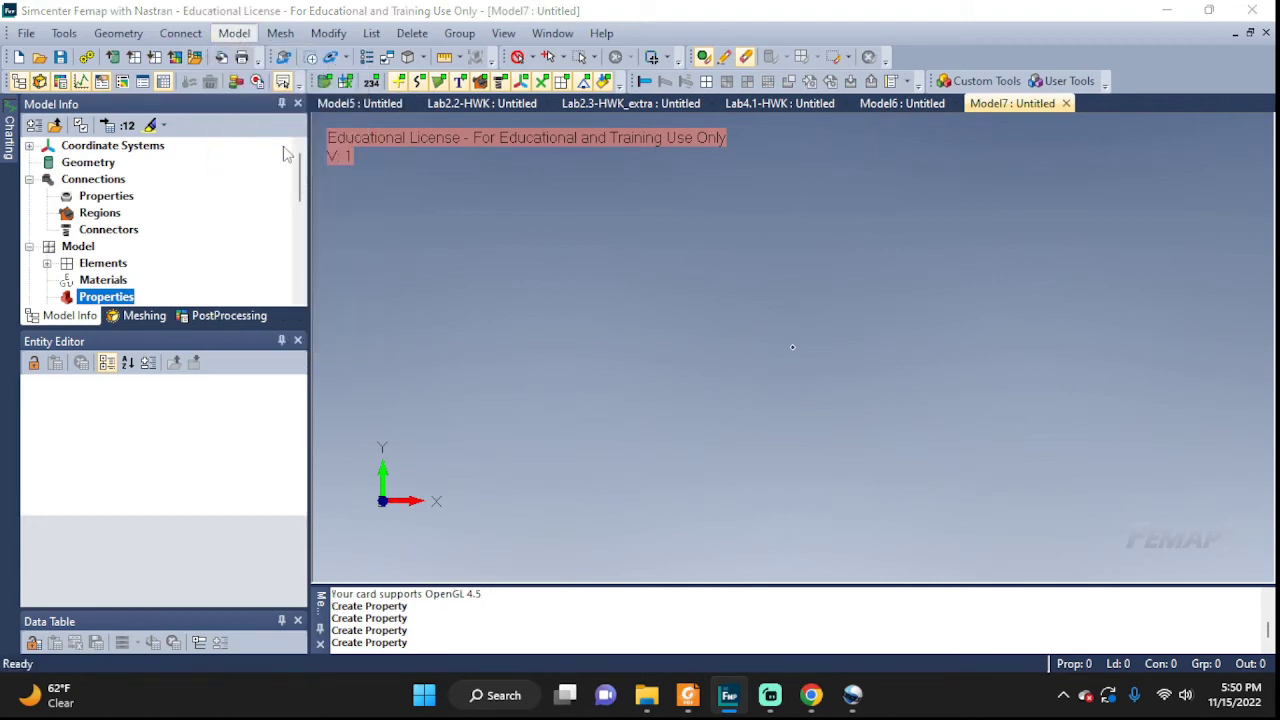
pyautogui.click(818, 252)
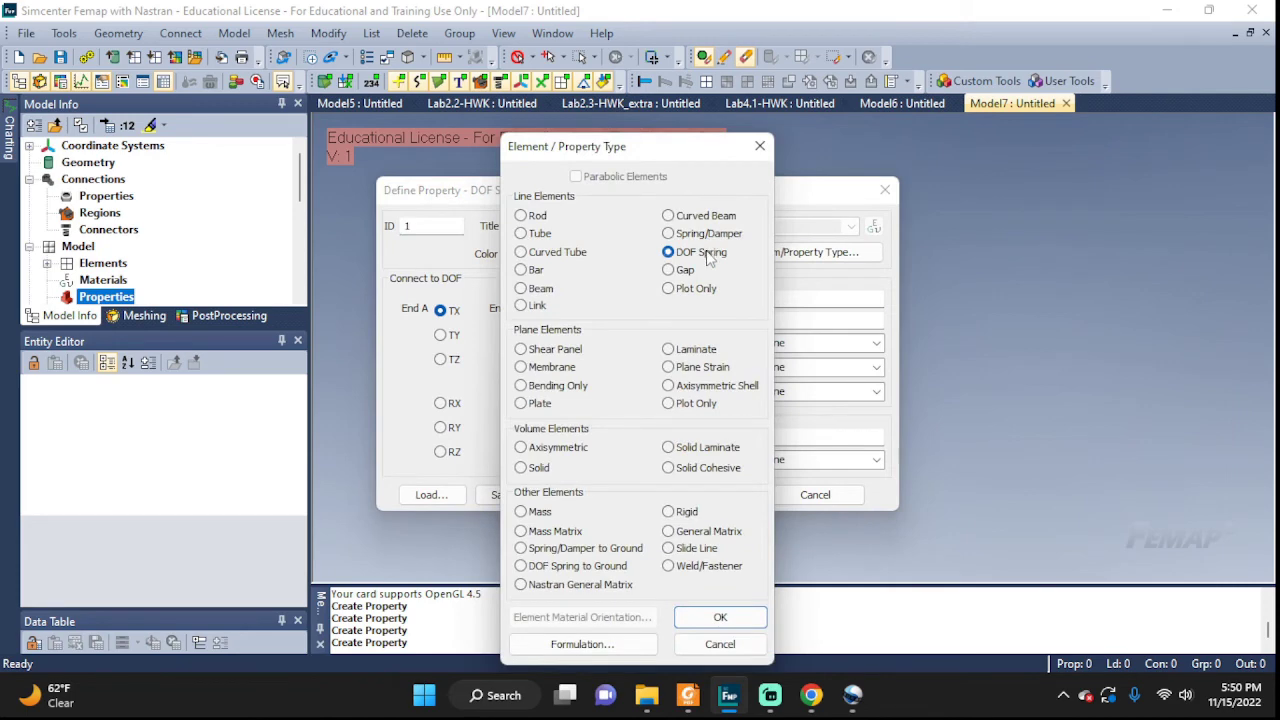
pyautogui.click(715, 609)
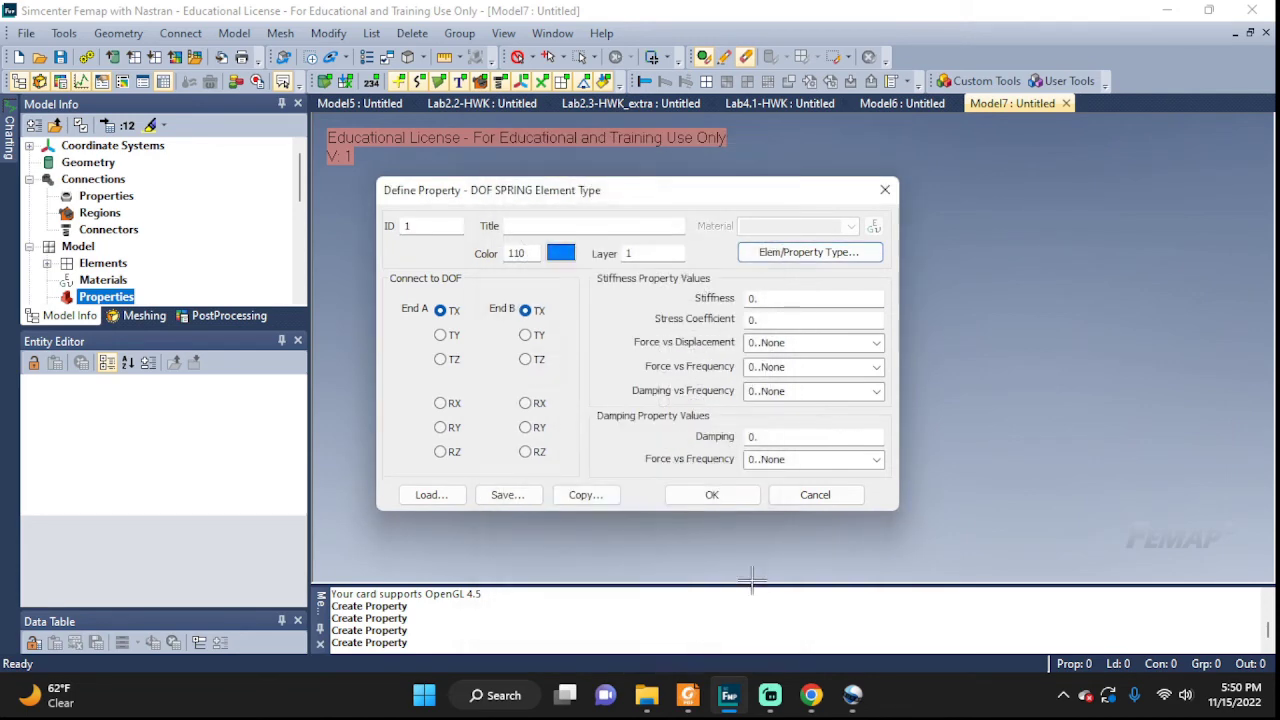
pyautogui.click(786, 301)
pyautogui.write('1')
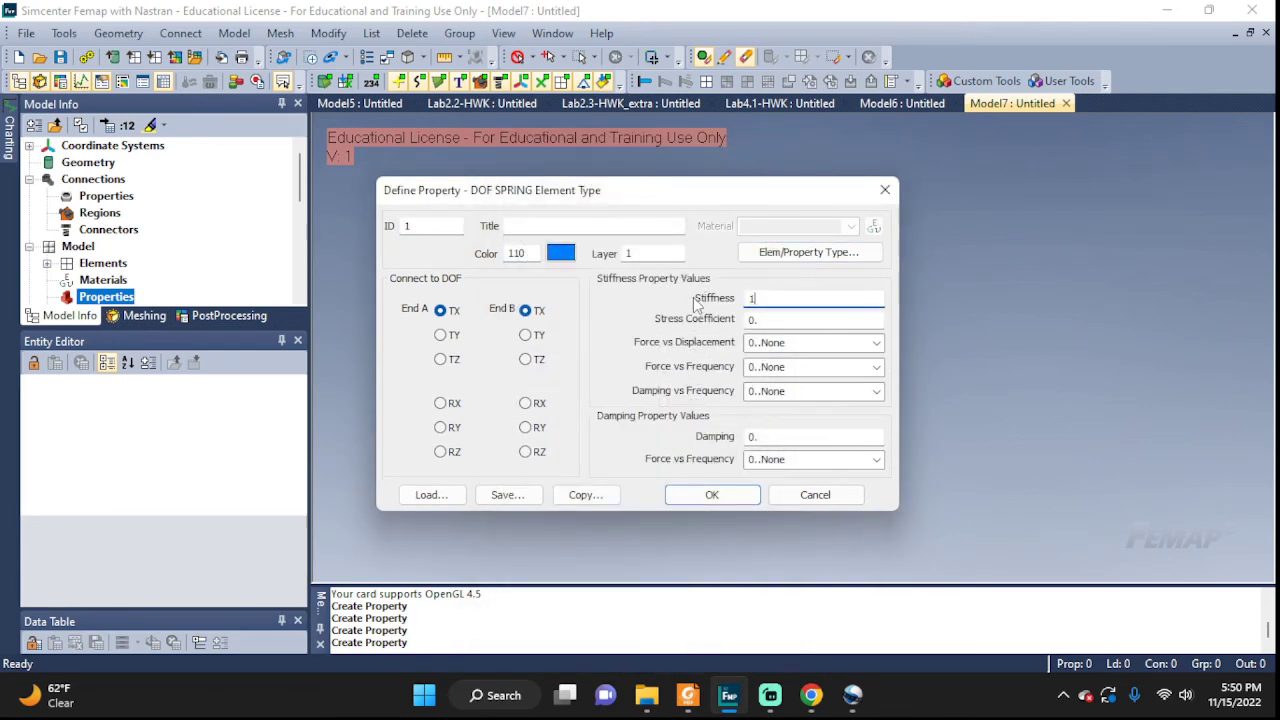
pyautogui.click(688, 494)
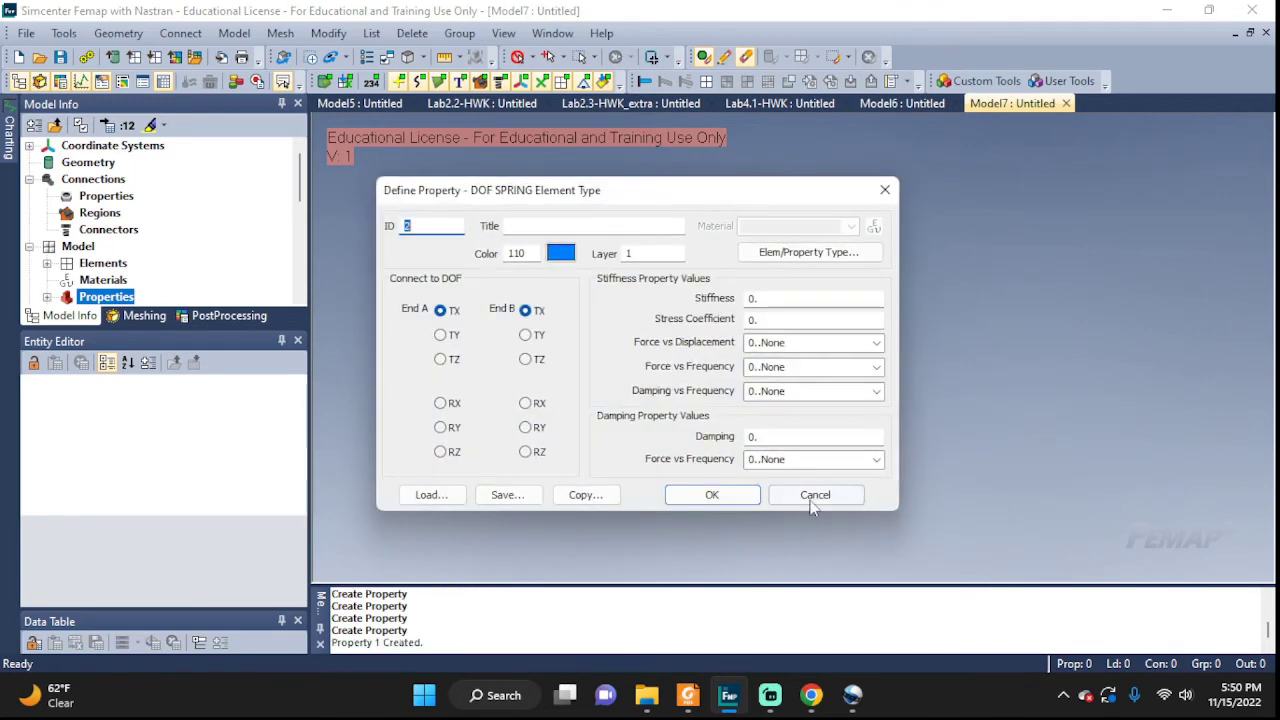
pyautogui.click(814, 494)
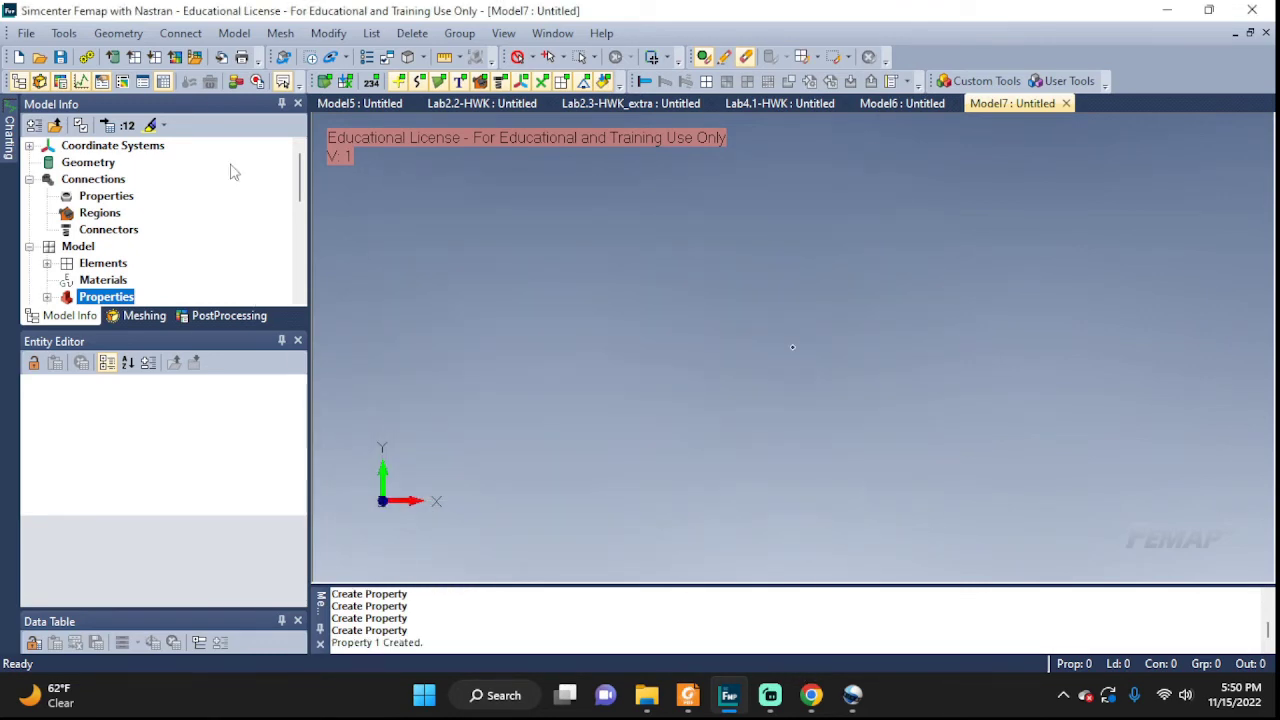
# Step: Create node 1 at the origin and node 2 at X=1
pyautogui.click(234, 33)
pyautogui.click(260, 79)
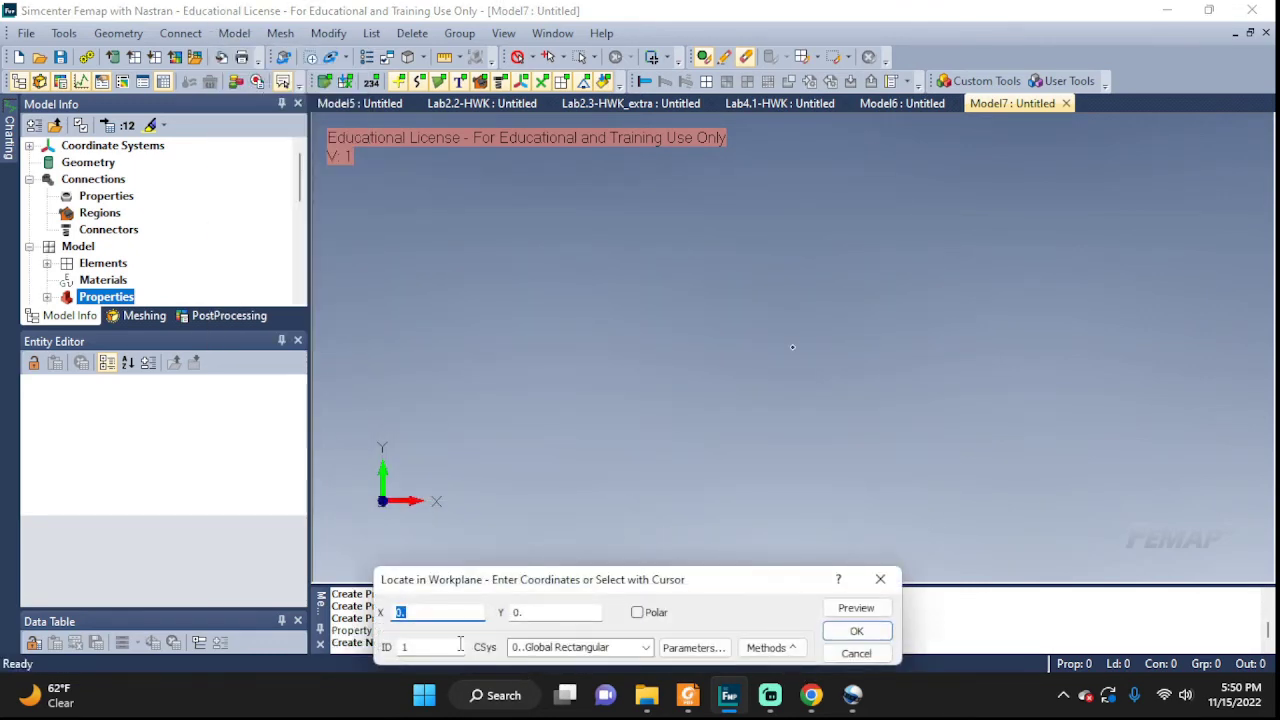
pyautogui.click(856, 631)
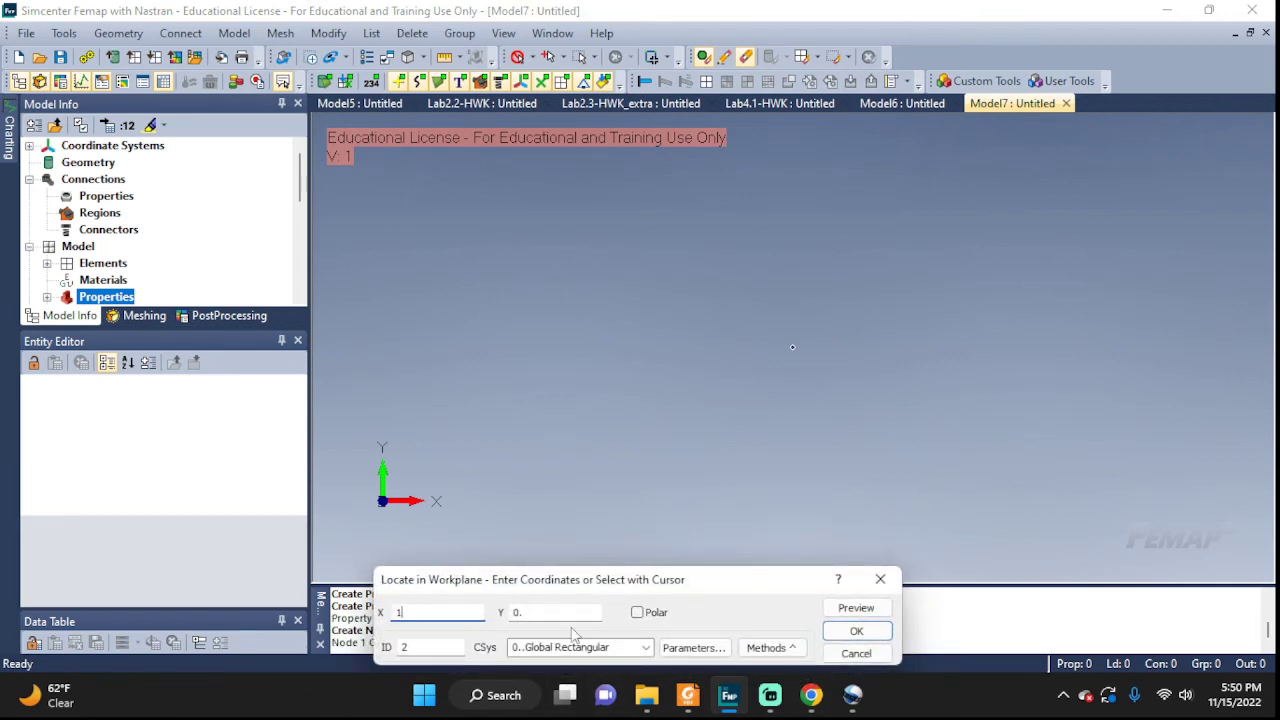
pyautogui.write('1')
pyautogui.click(853, 631)
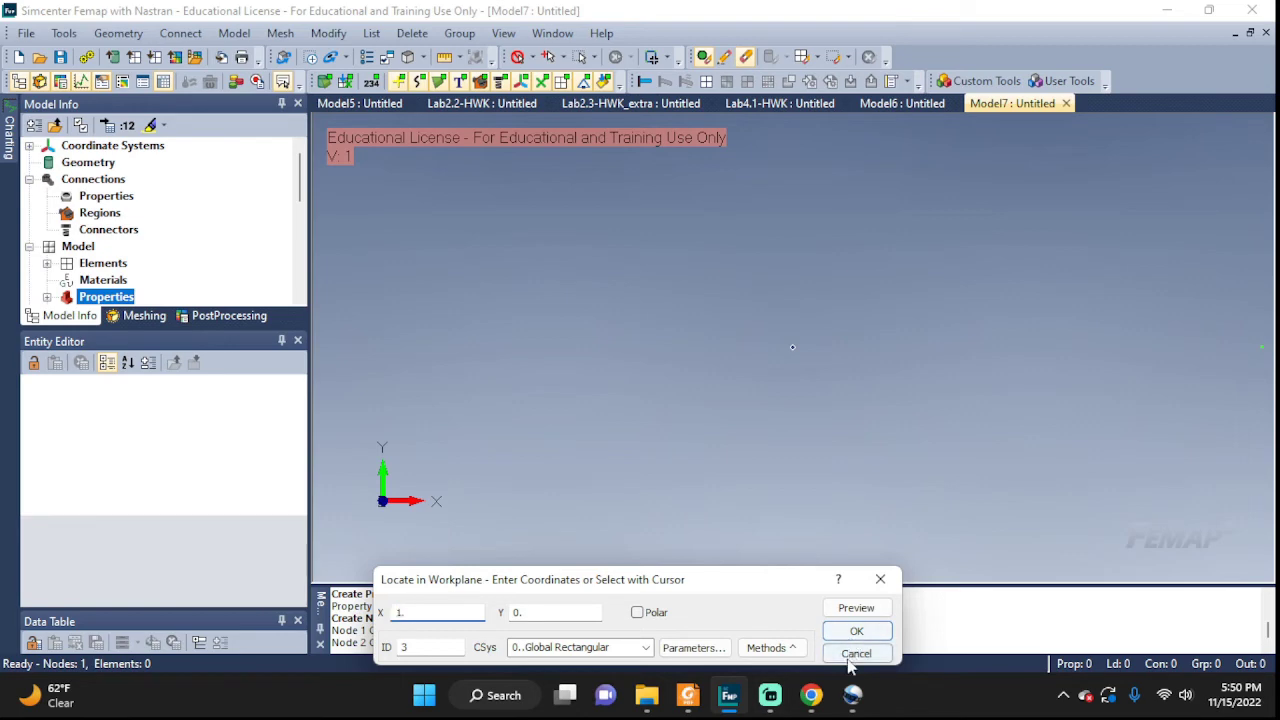
pyautogui.click(852, 656)
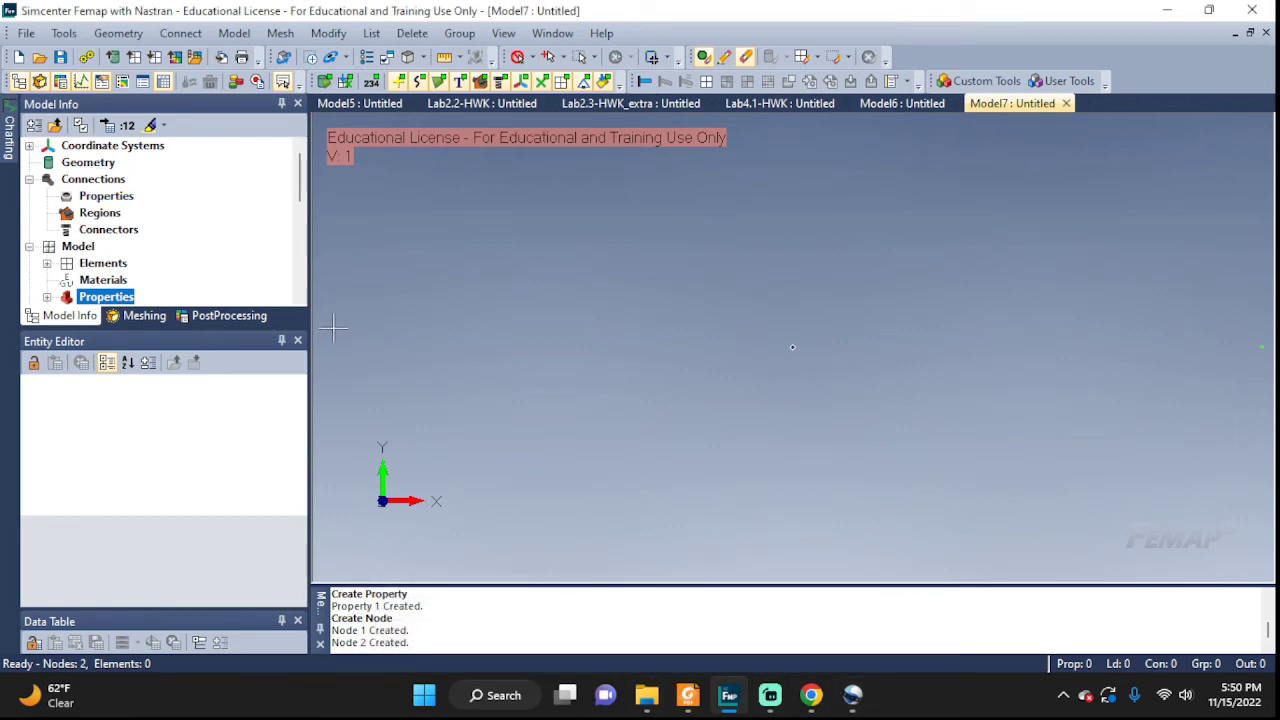
# Step: Turn on node labels and turn off point labels so both nodes show their IDs
pyautogui.hotkey('ctrl', 'q')
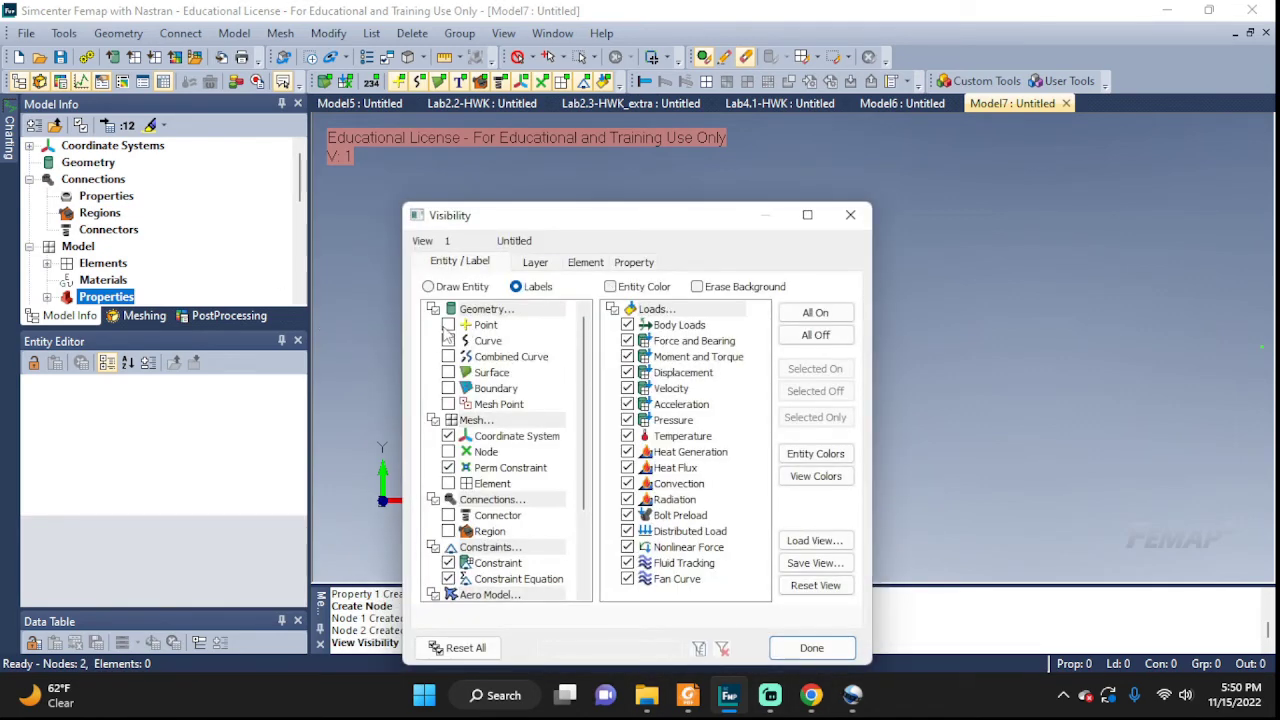
pyautogui.click(448, 452)
pyautogui.click(448, 326)
pyautogui.click(813, 650)
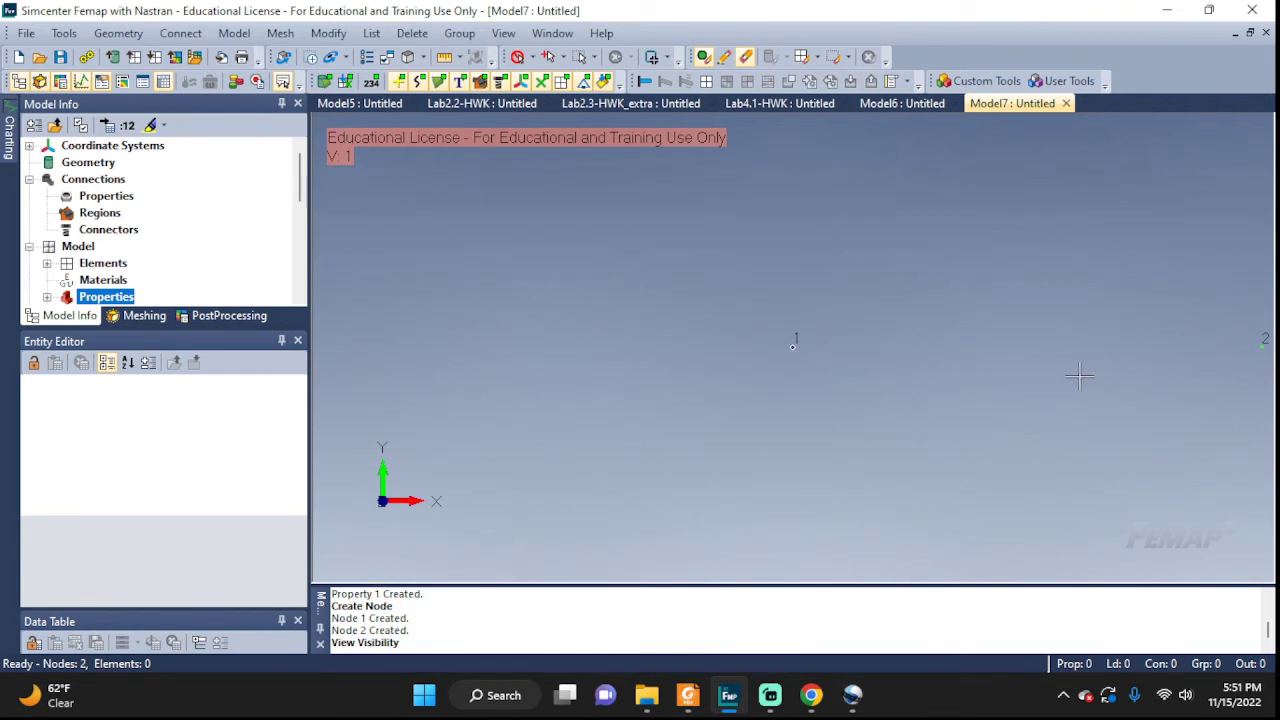
pyautogui.keyDown('ctrl'); pyautogui.moveTo(1080, 378); pyautogui.dragTo(820, 371, button='middle'); pyautogui.keyUp('ctrl')
# Step: Create DOF spring element 1 between nodes 2 and 1 with property 1..DOF SPRING Property
pyautogui.click(234, 33)
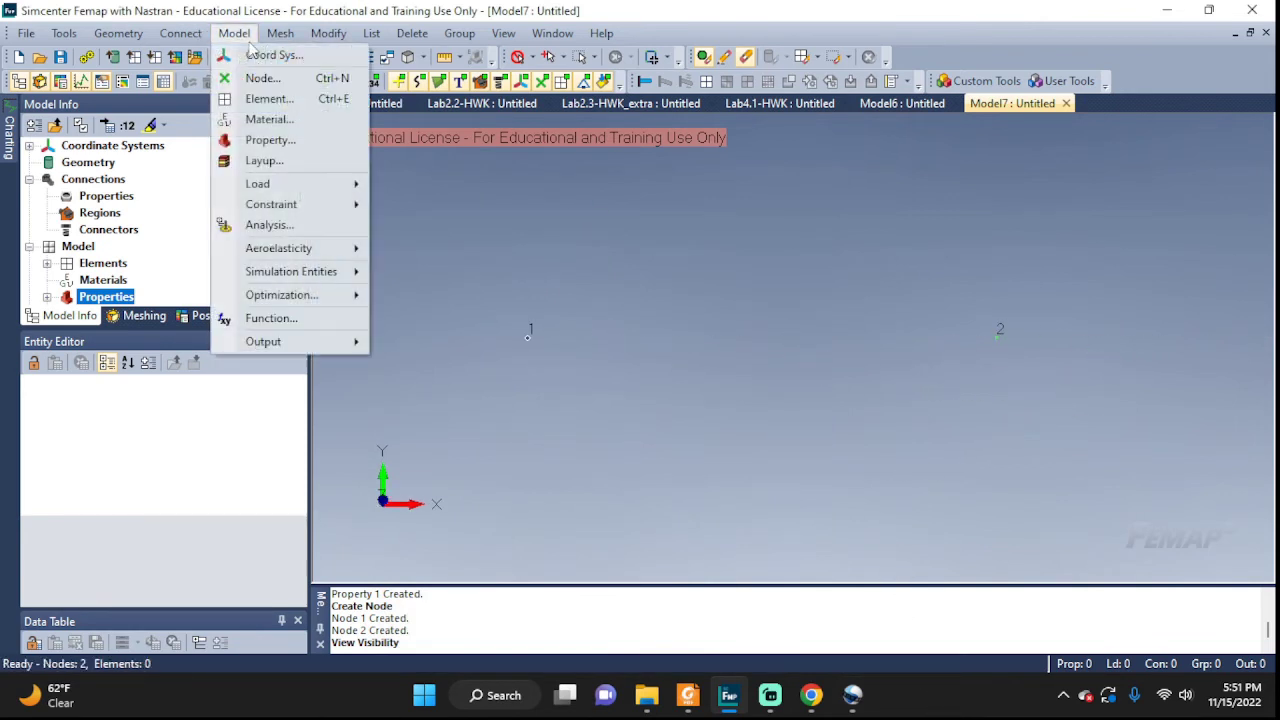
pyautogui.click(262, 97)
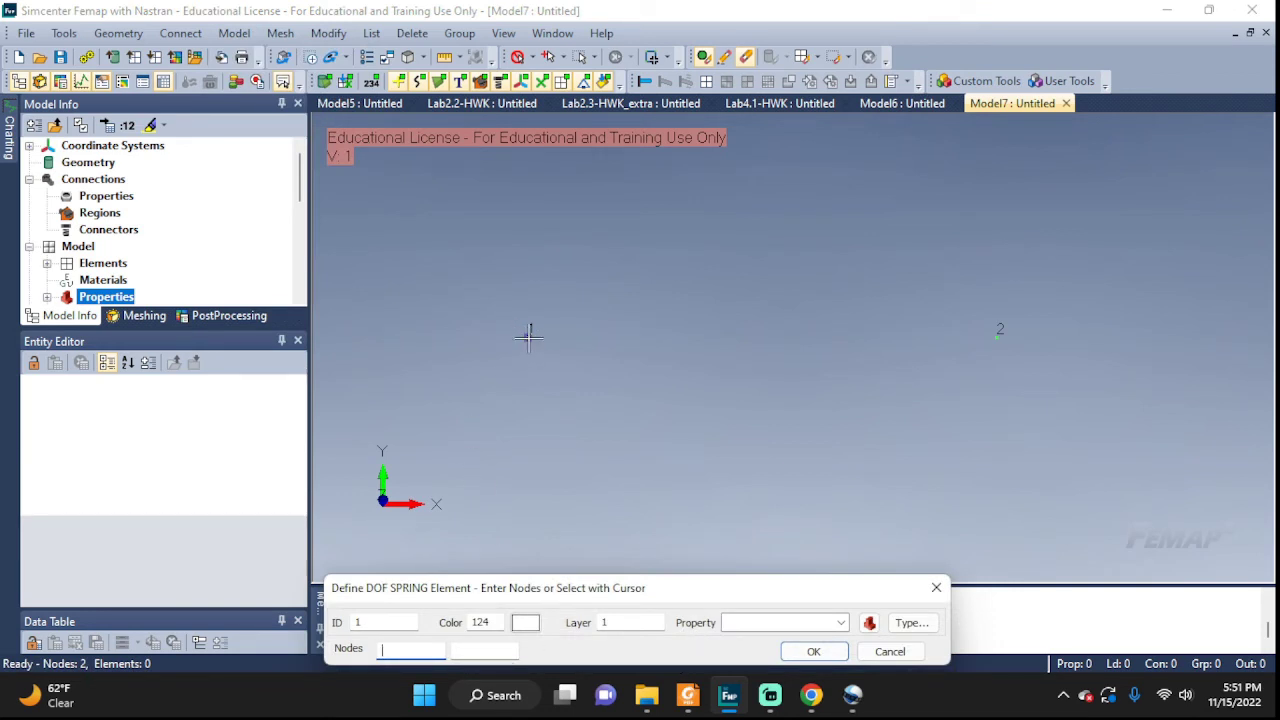
pyautogui.click(997, 336)
pyautogui.click(528, 336)
pyautogui.click(841, 622)
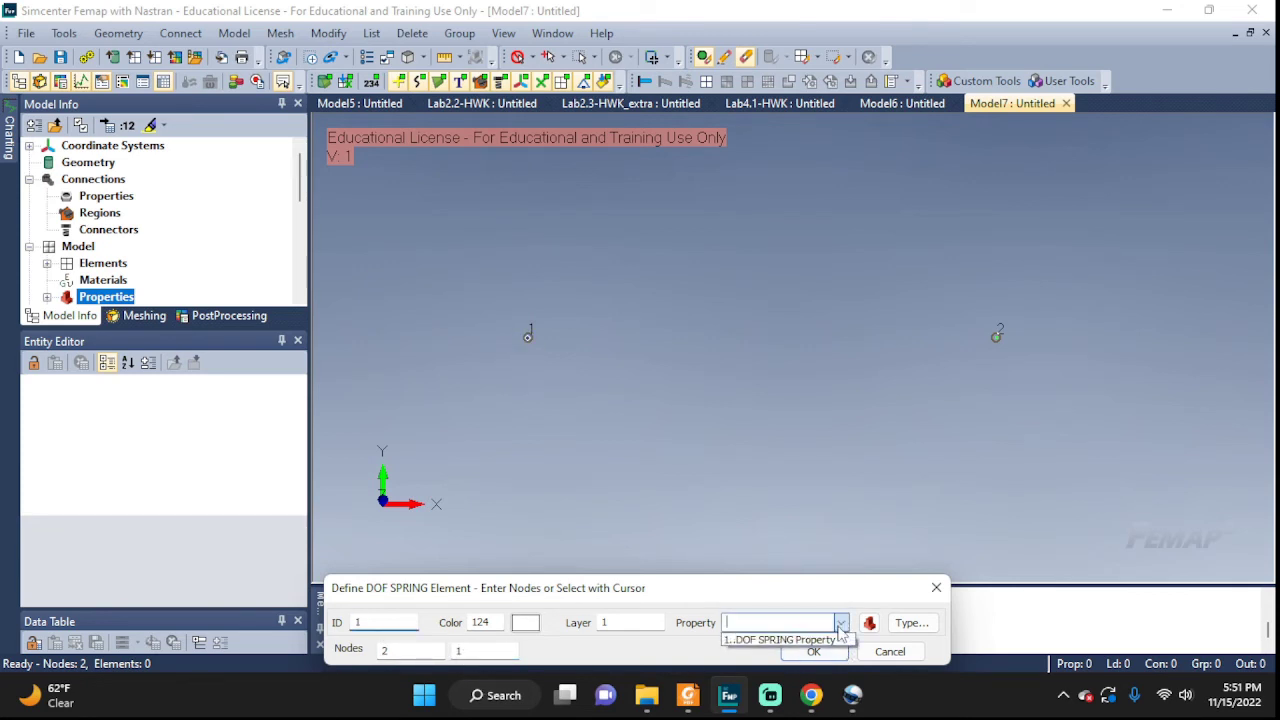
pyautogui.click(780, 640)
pyautogui.click(813, 651)
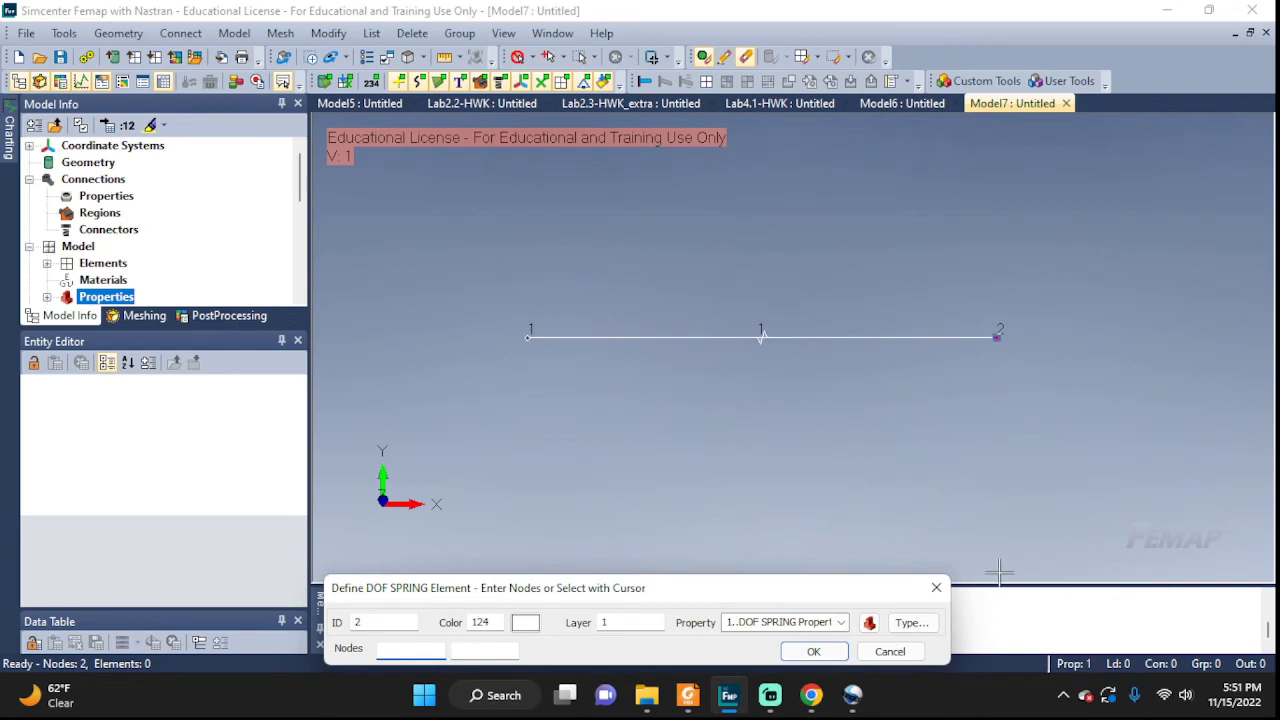
pyautogui.click(889, 651)
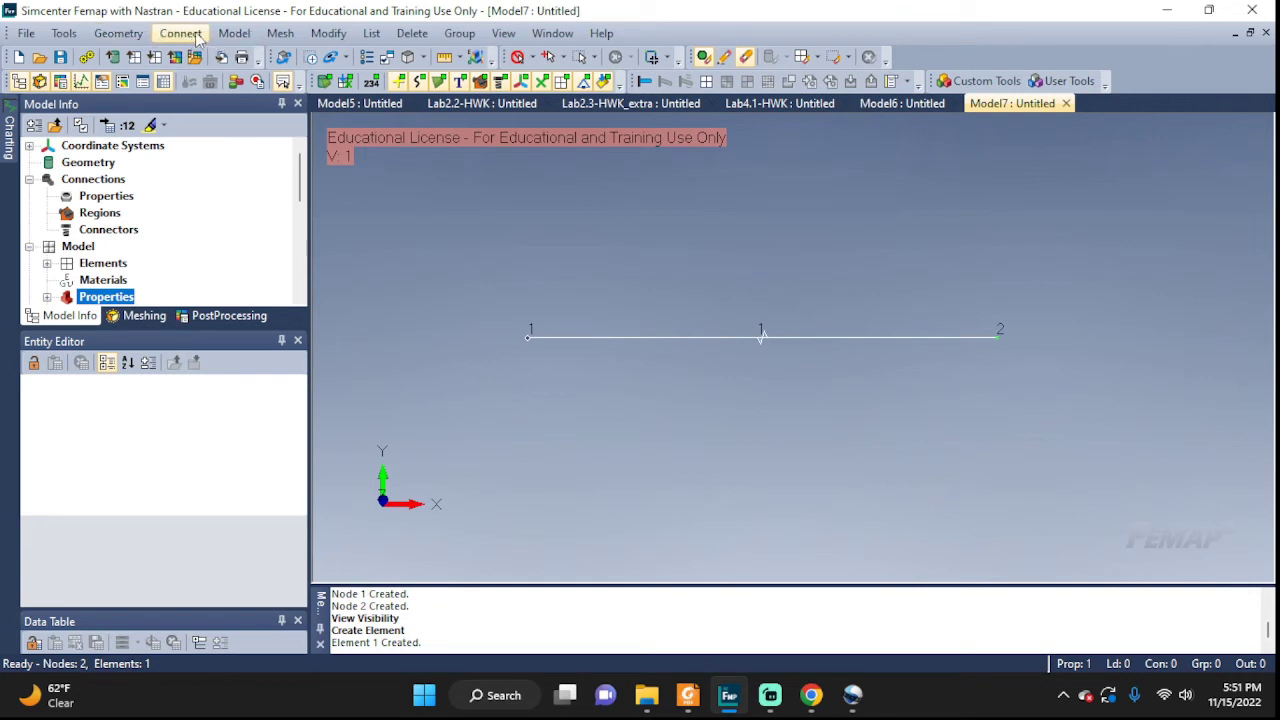
# Step: Create constraint set 'bc' and fix node 1 in TX, TY and TZ
pyautogui.click(234, 33)
pyautogui.moveTo(285, 204)
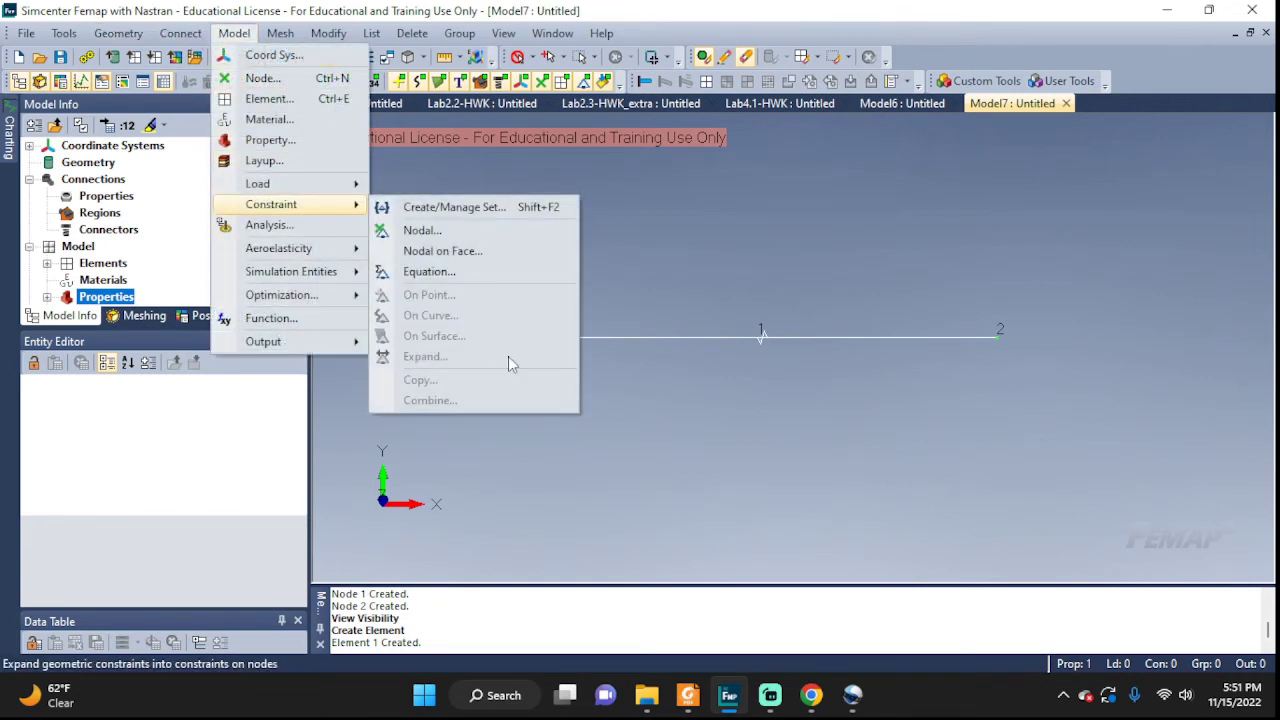
pyautogui.click(434, 238)
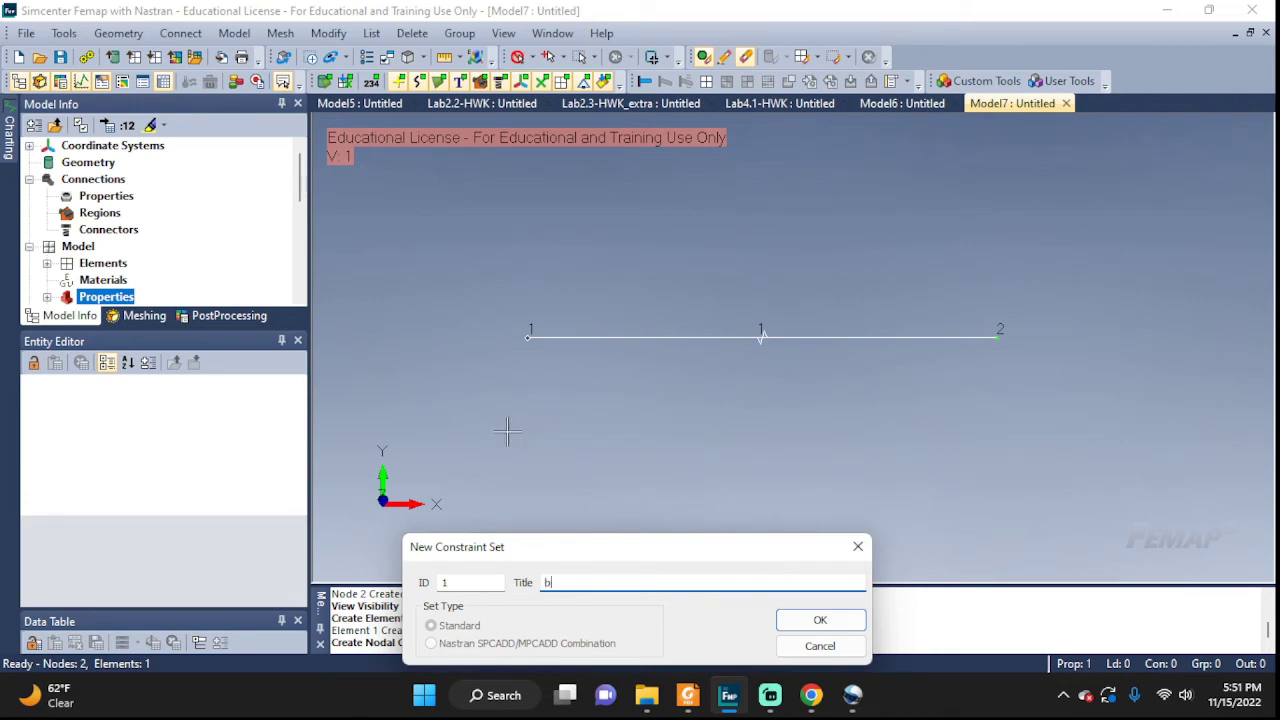
pyautogui.write('bc')
pyautogui.click(805, 622)
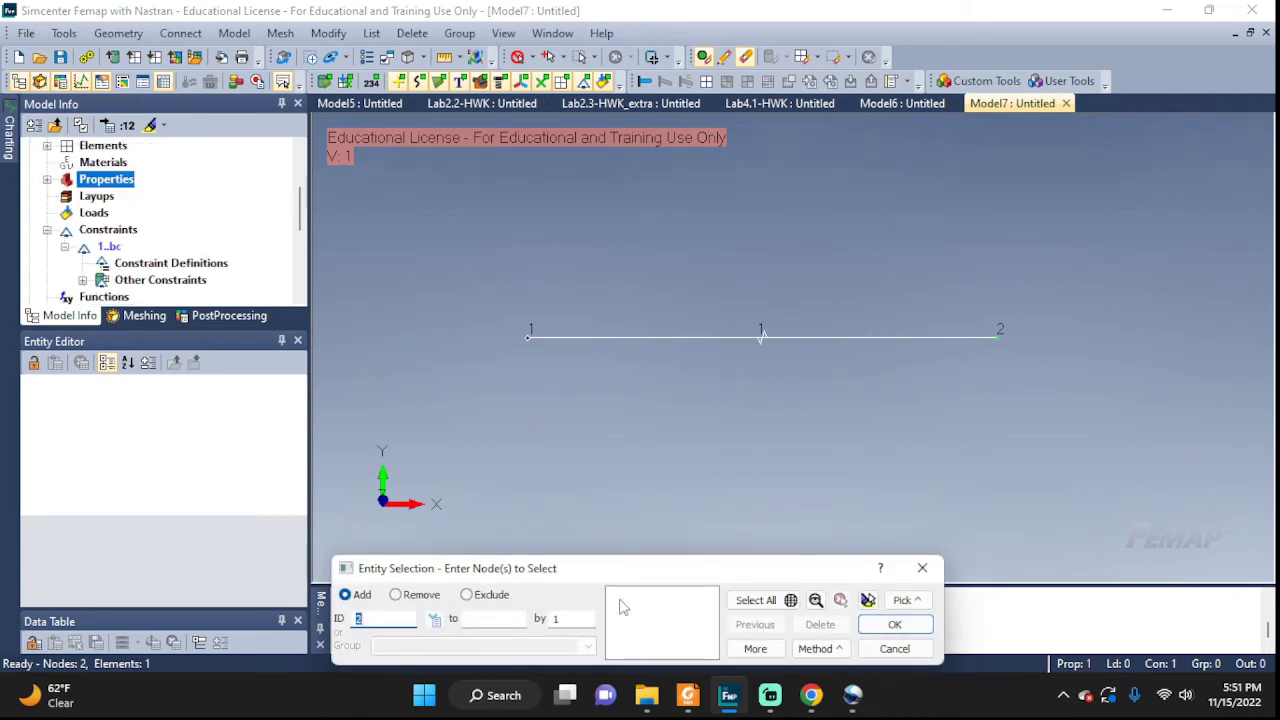
pyautogui.click(527, 338)
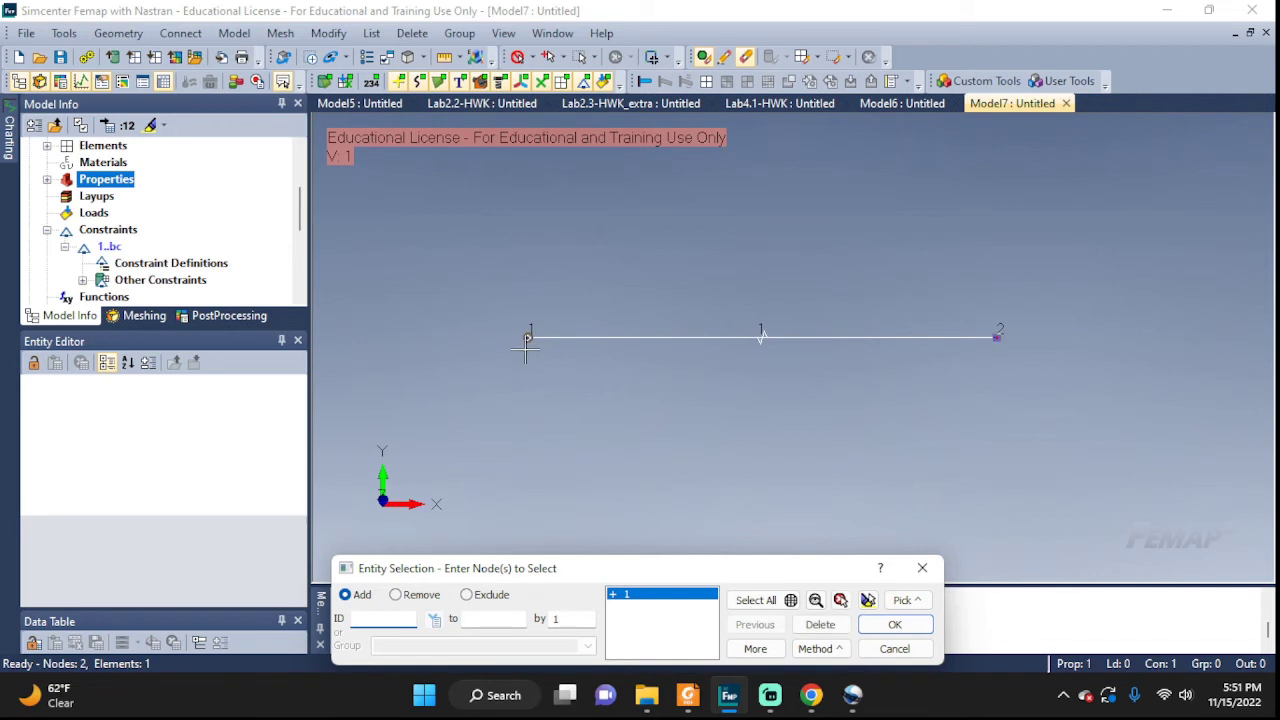
pyautogui.click(895, 625)
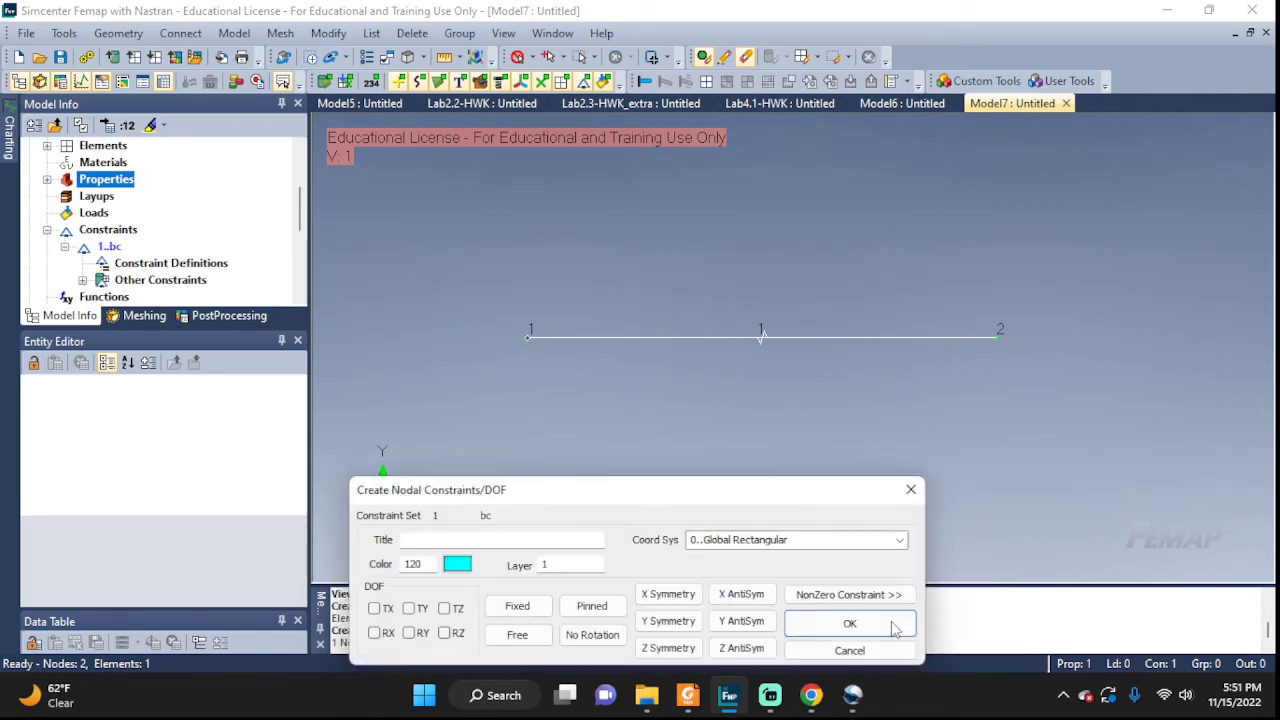
pyautogui.click(510, 546)
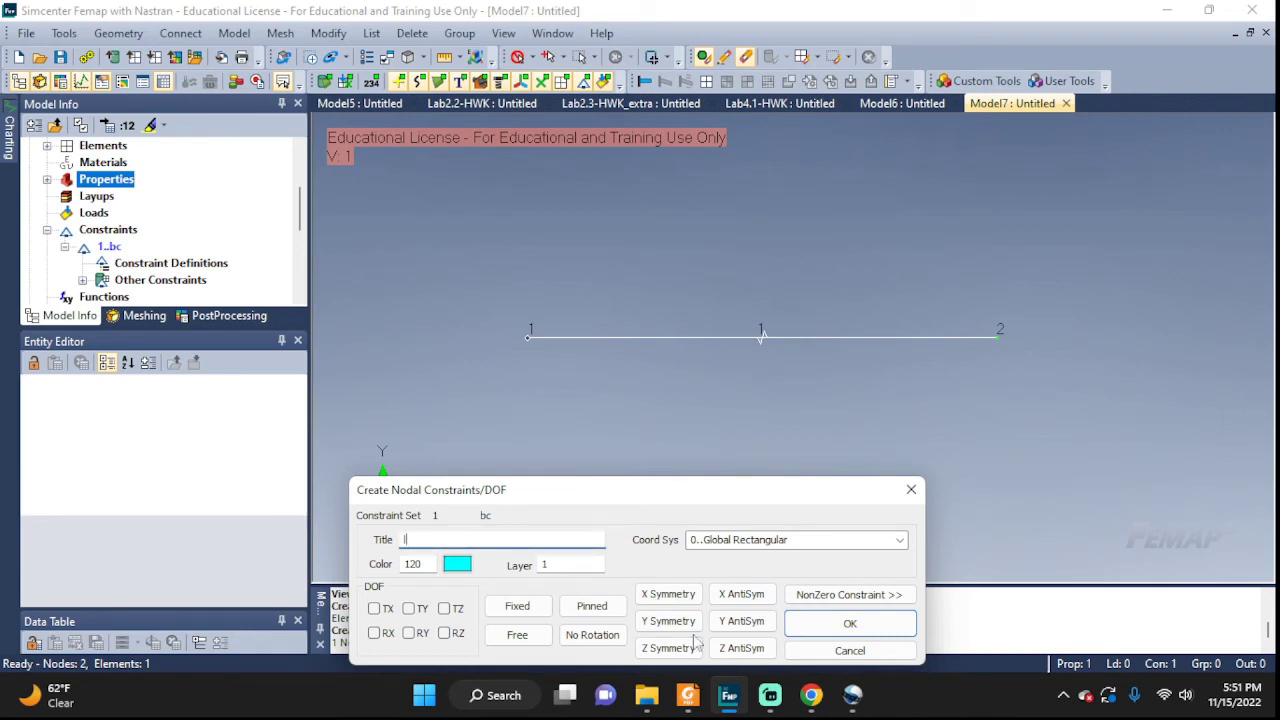
pyautogui.click(374, 609)
pyautogui.click(409, 609)
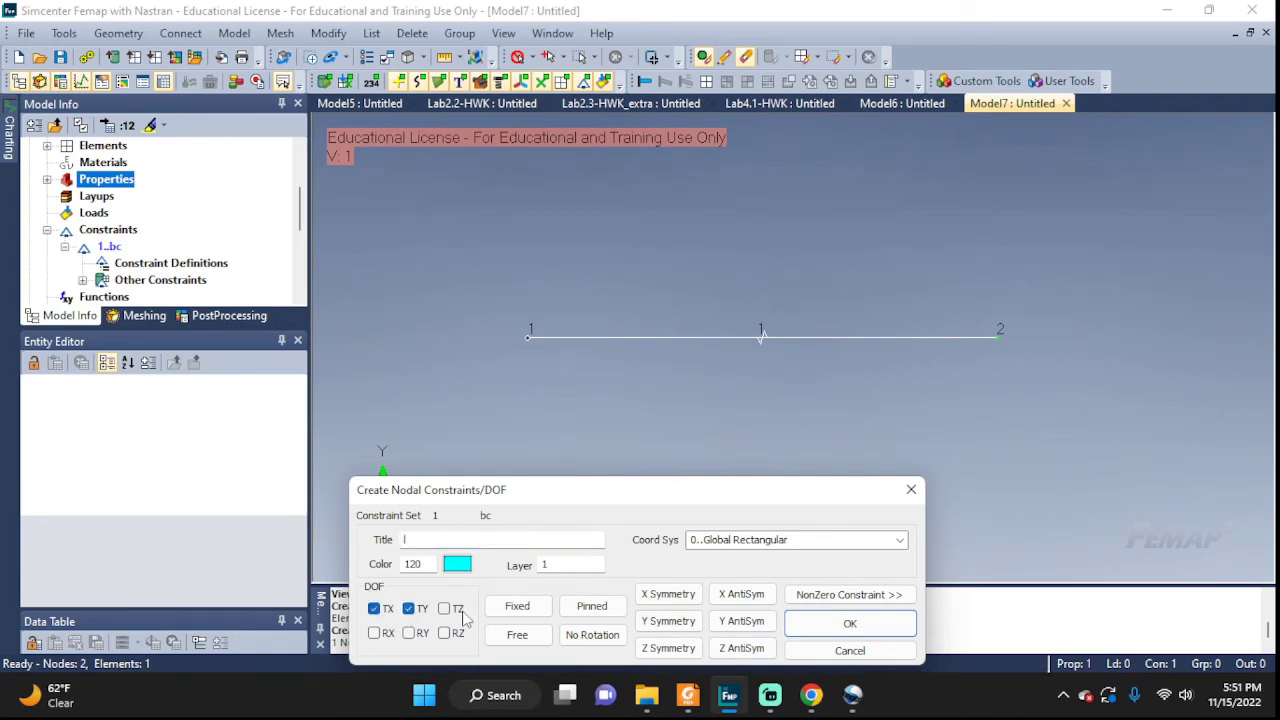
pyautogui.click(445, 609)
pyautogui.click(850, 623)
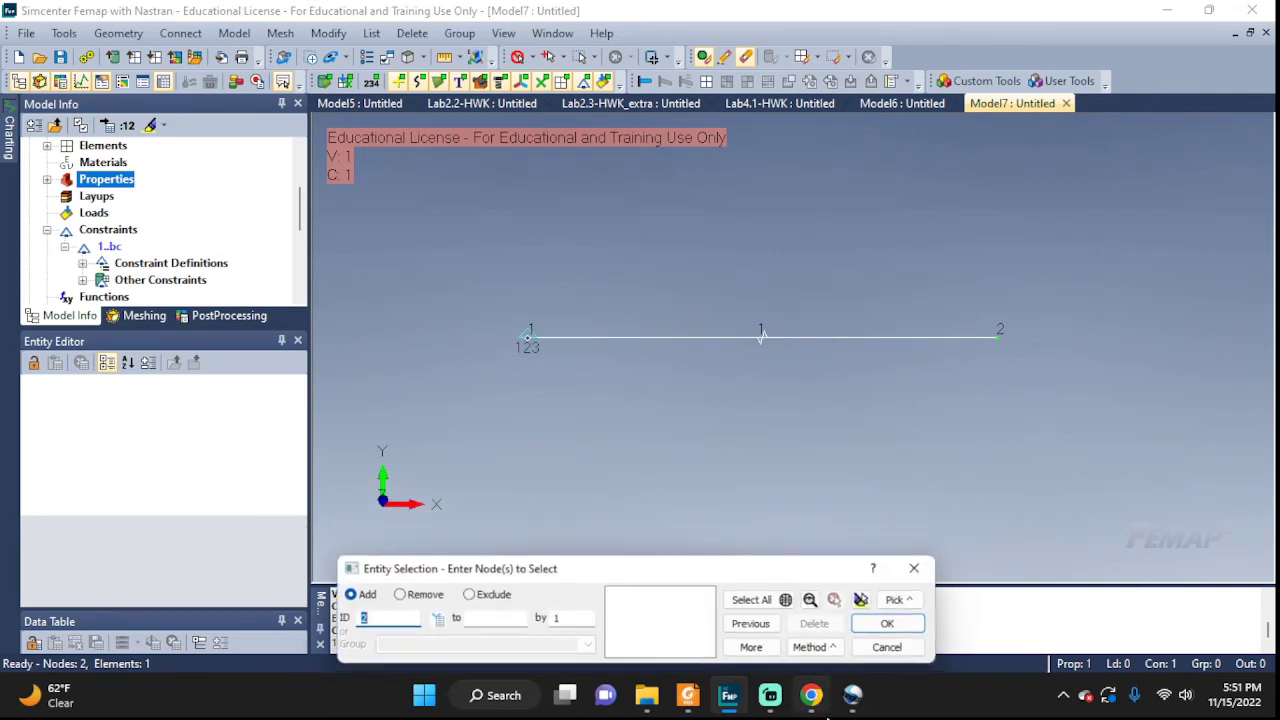
# Step: Fix node 2 in TY and TZ translation
pyautogui.click(1000, 338)
pyautogui.click(878, 626)
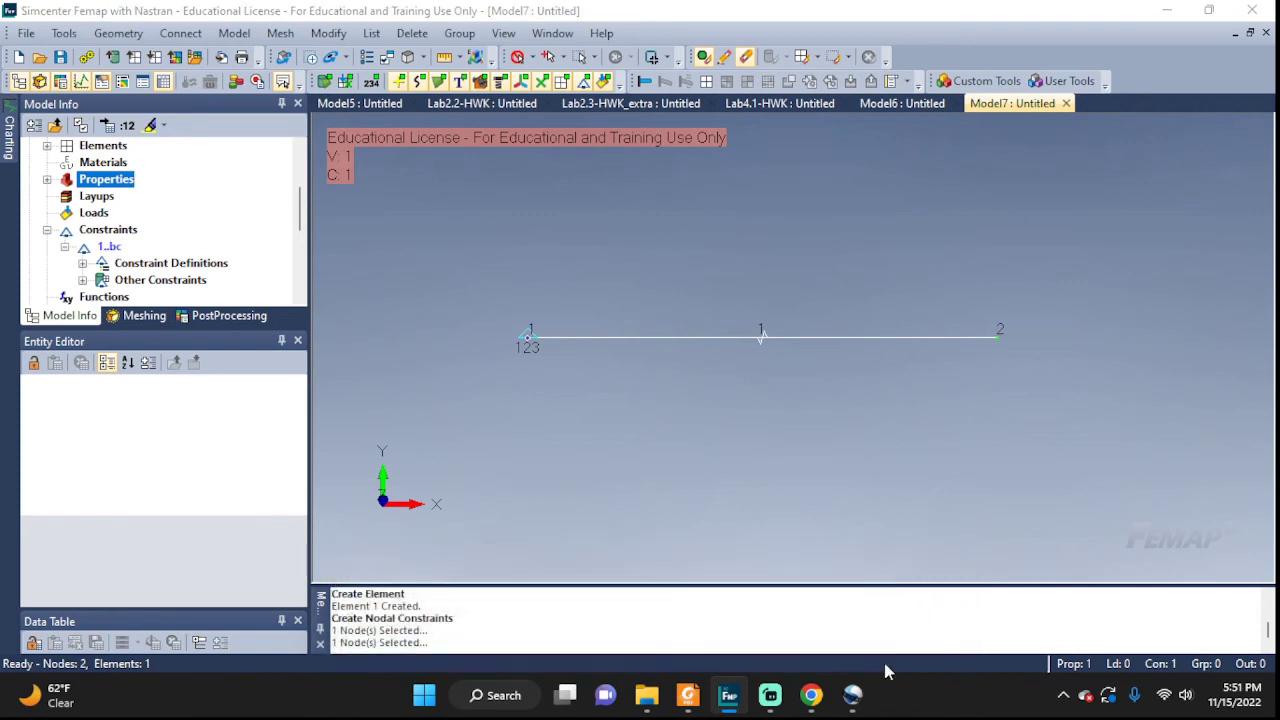
pyautogui.click(411, 539)
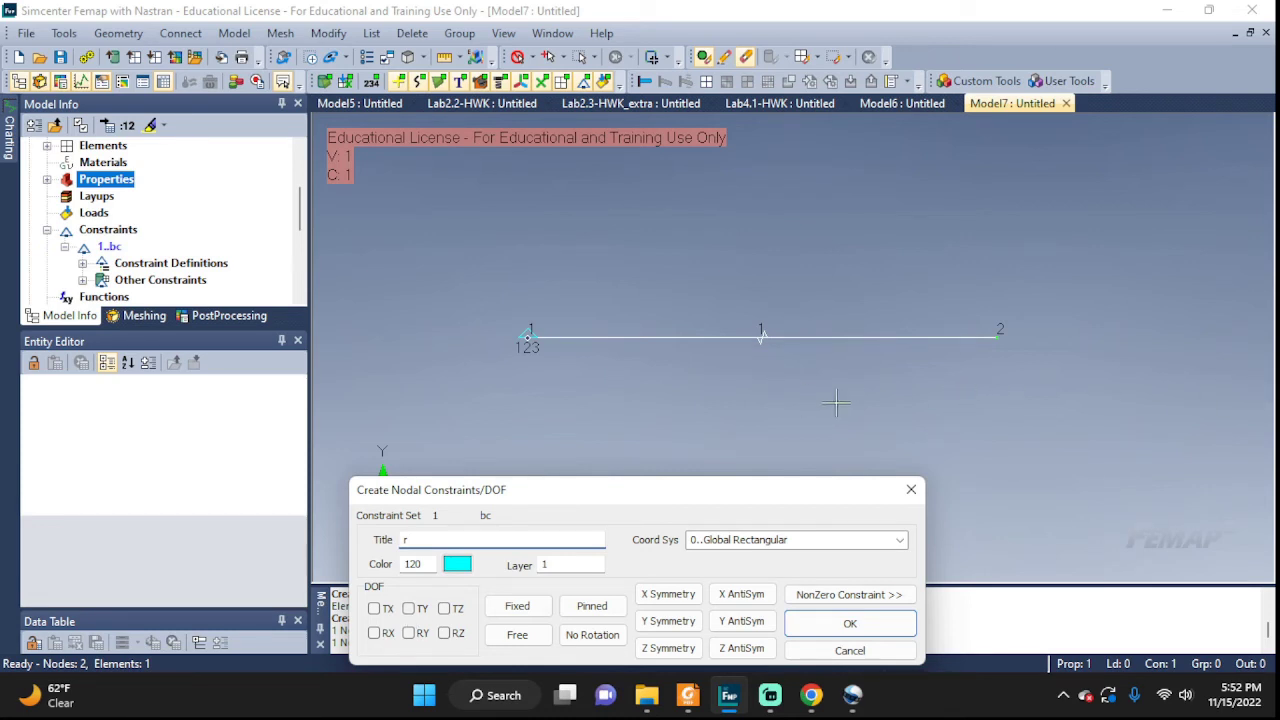
pyautogui.click(409, 608)
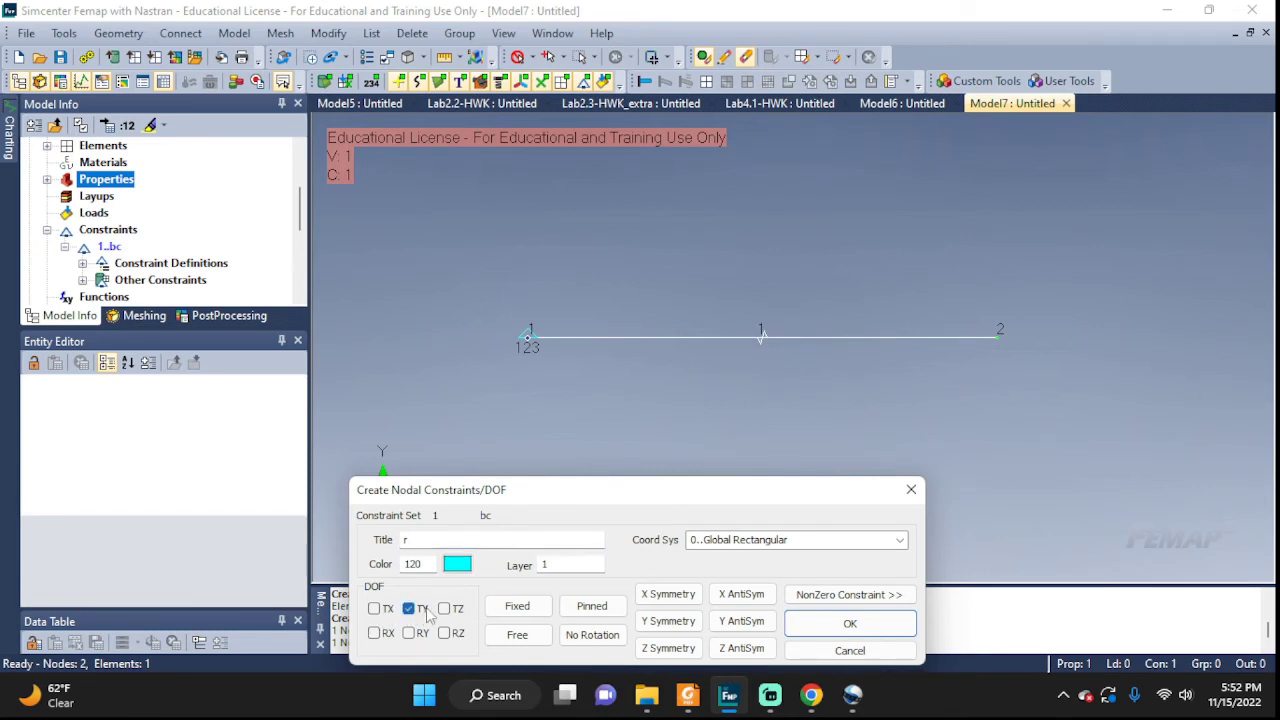
pyautogui.click(444, 608)
pyautogui.click(868, 626)
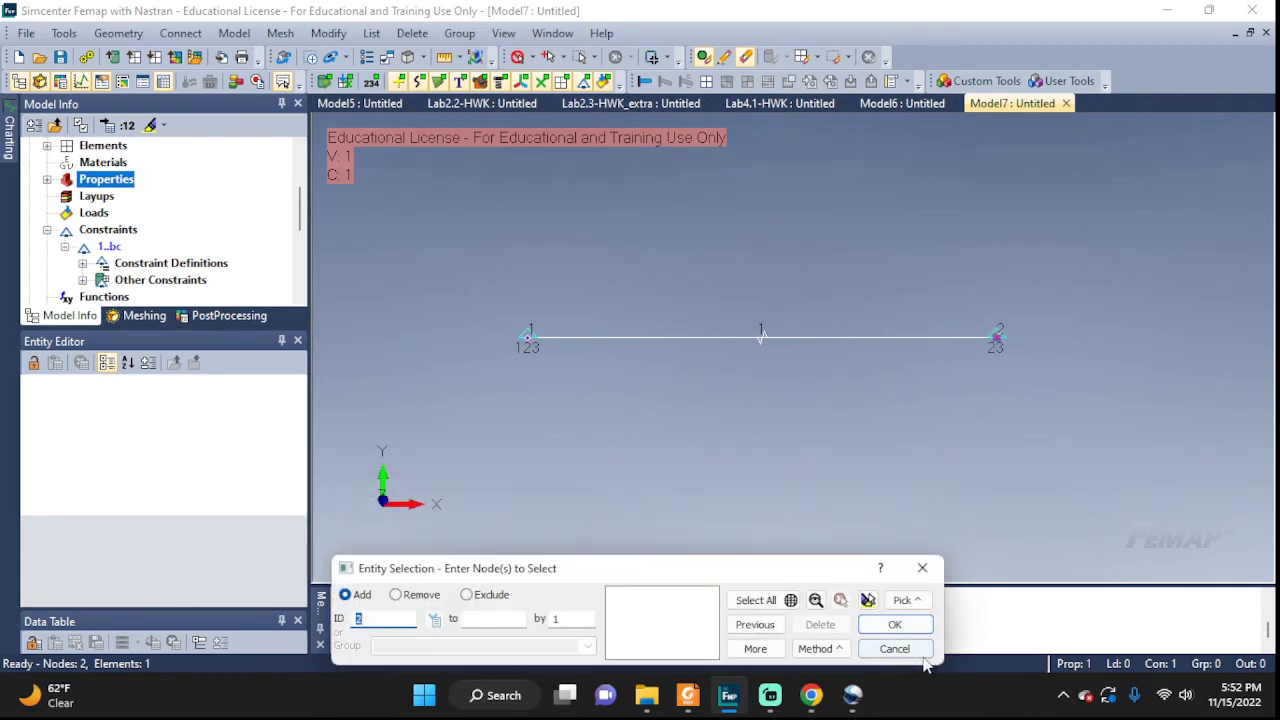
pyautogui.click(894, 648)
pyautogui.click(234, 33)
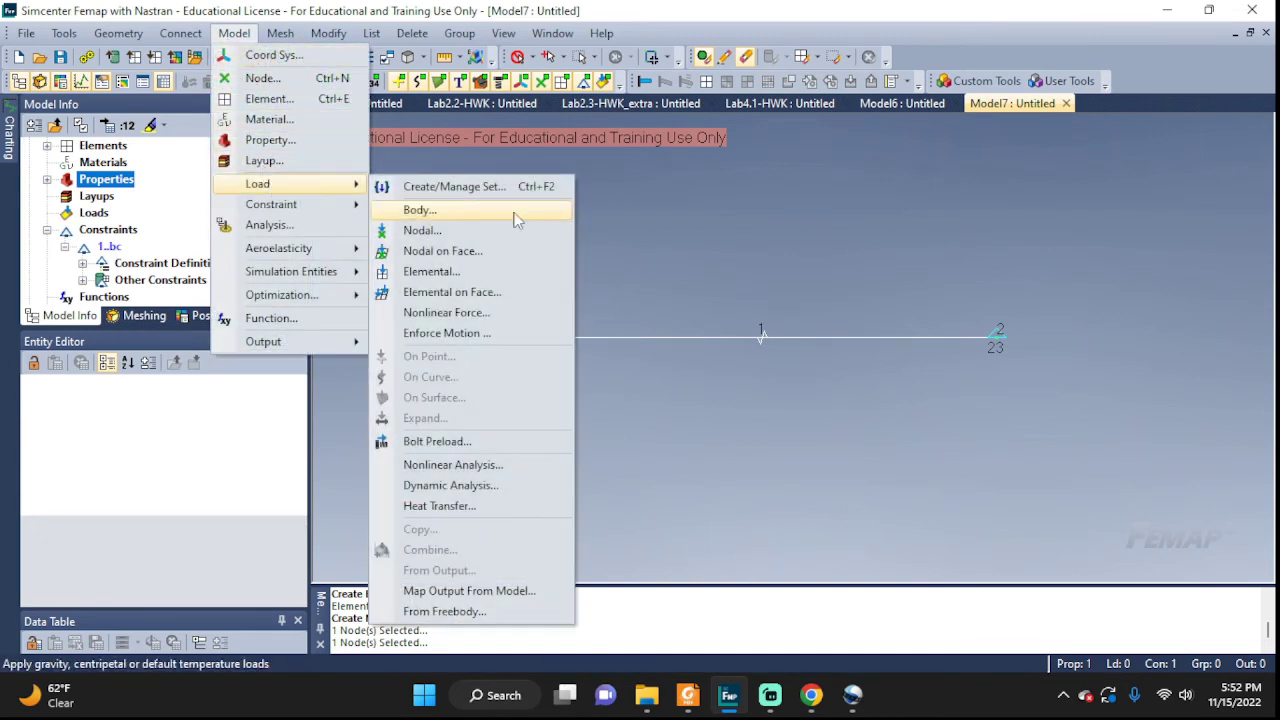
# Step: Create load set L and apply a force with FX = 10 to node 2
pyautogui.click(430, 225)
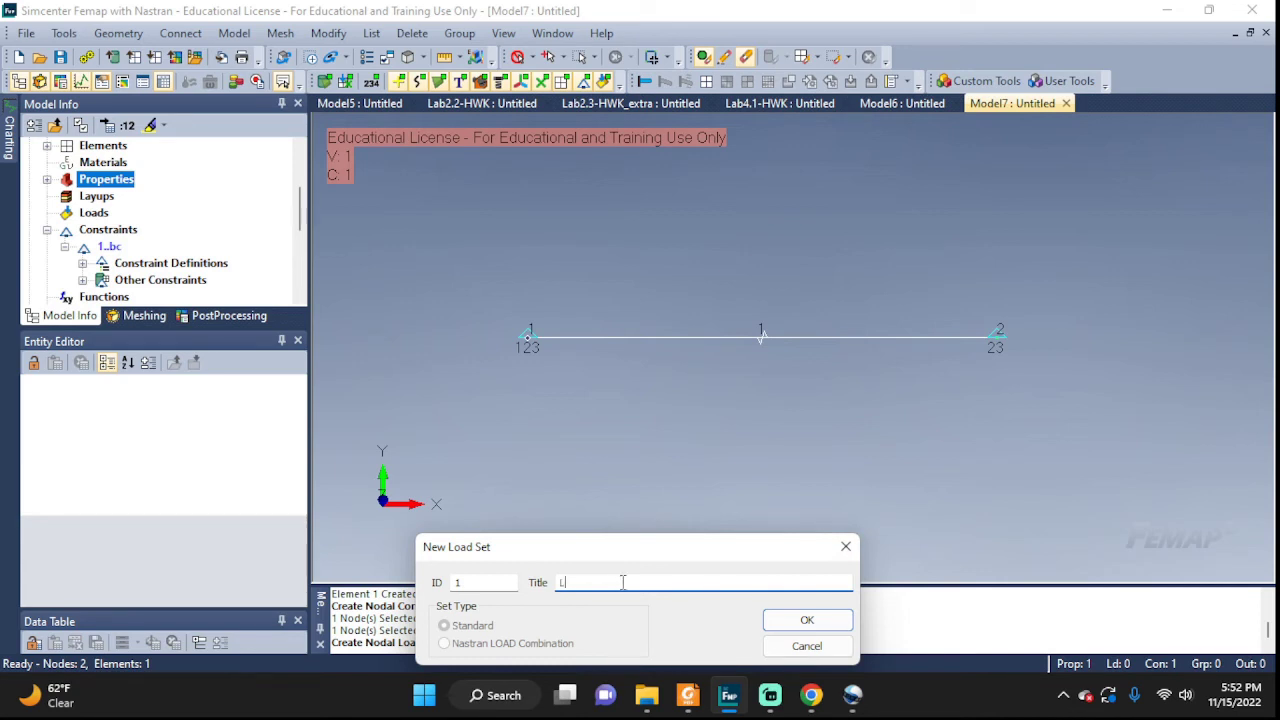
pyautogui.click(807, 620)
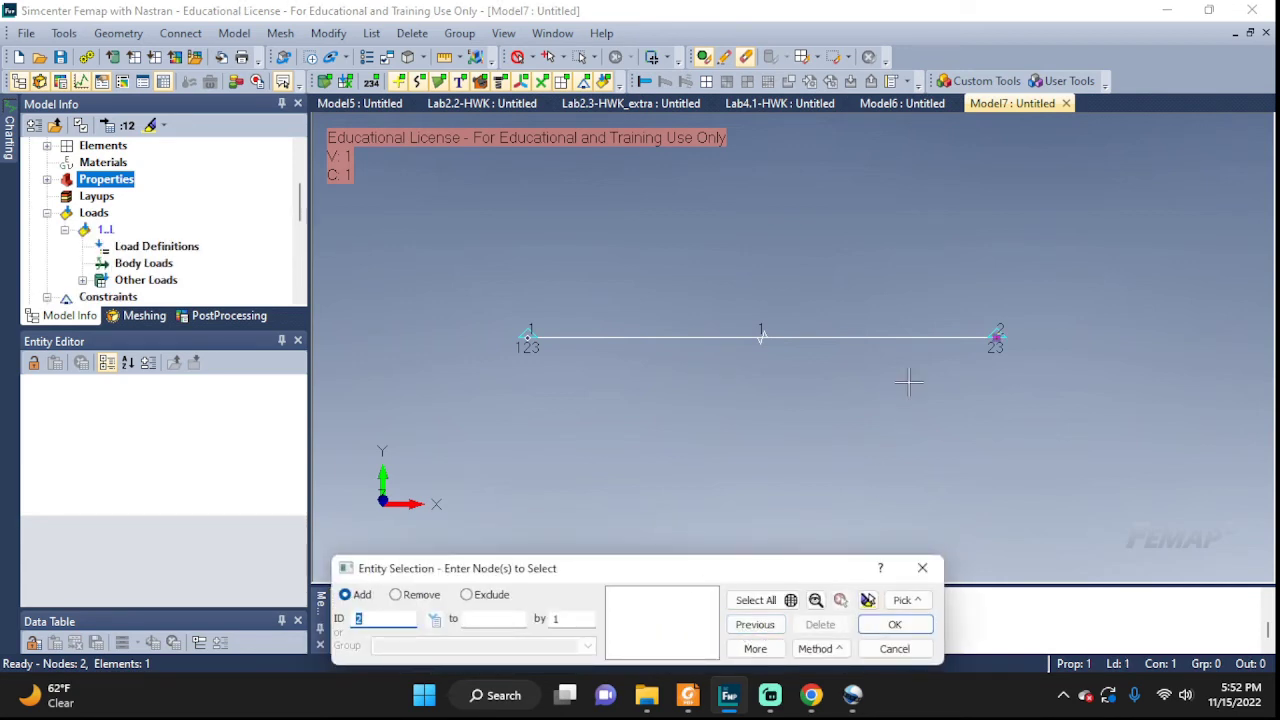
pyautogui.click(895, 624)
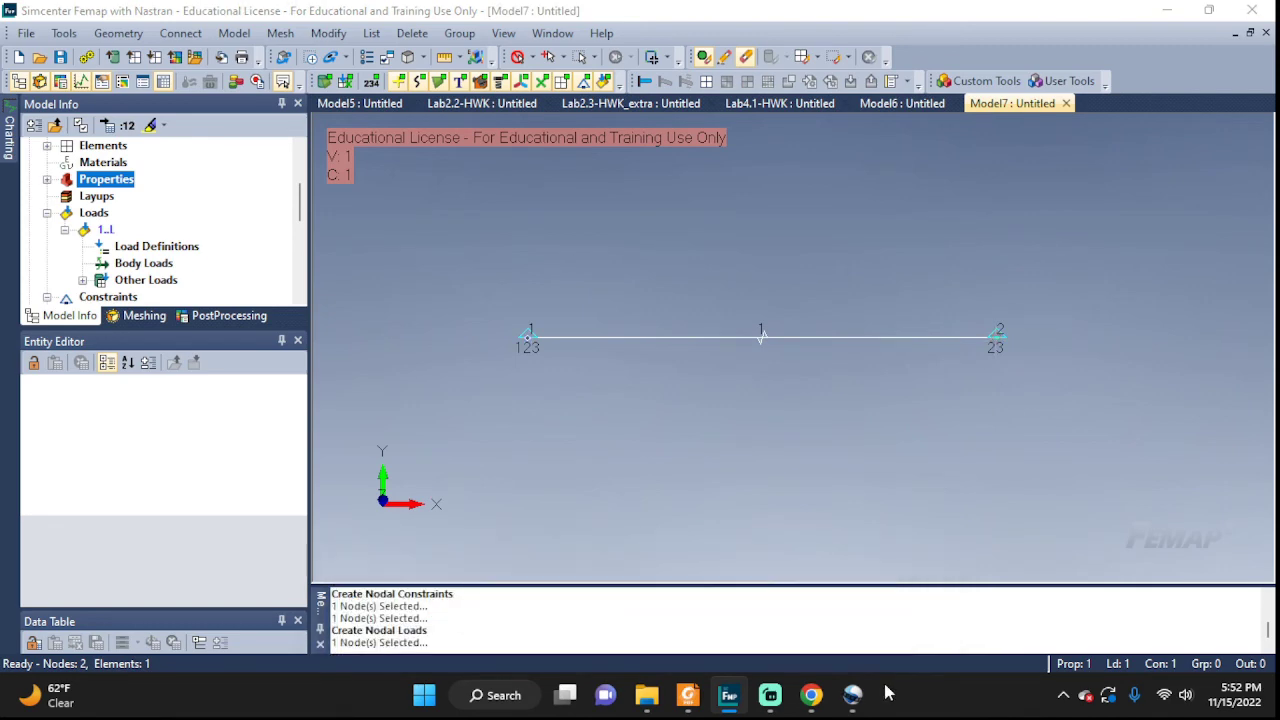
pyautogui.click(400, 321)
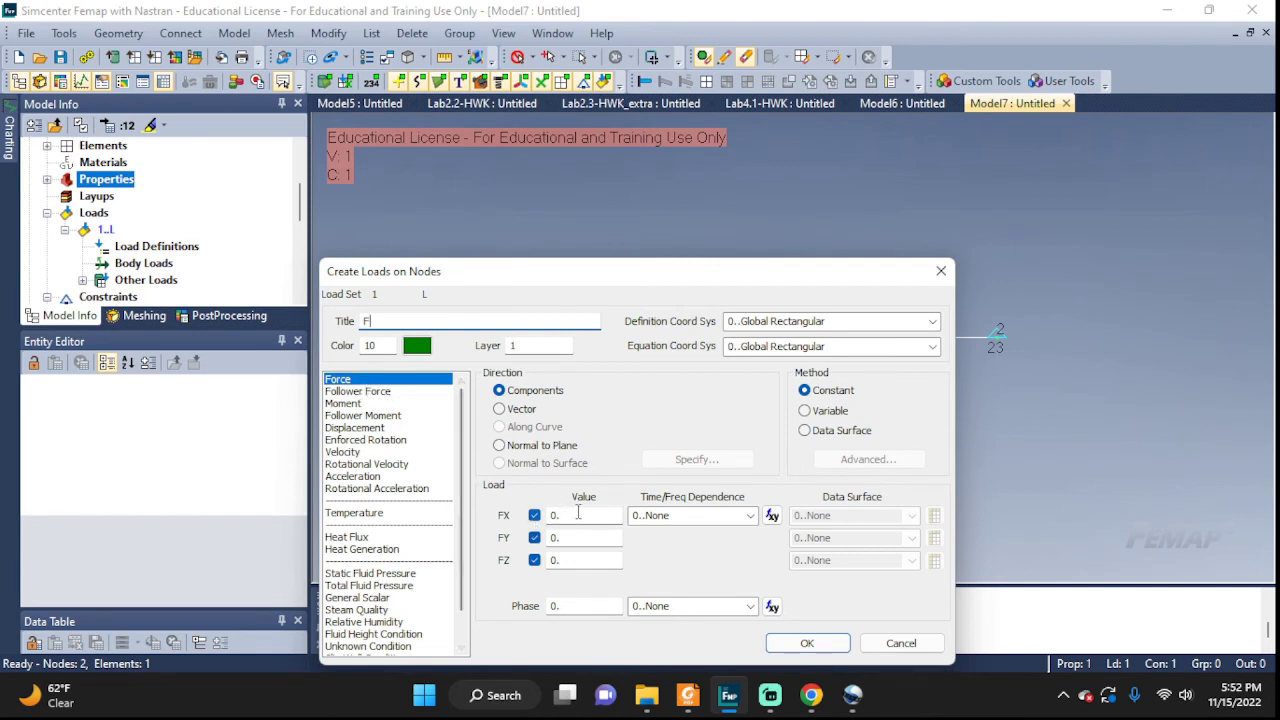
pyautogui.click(560, 515)
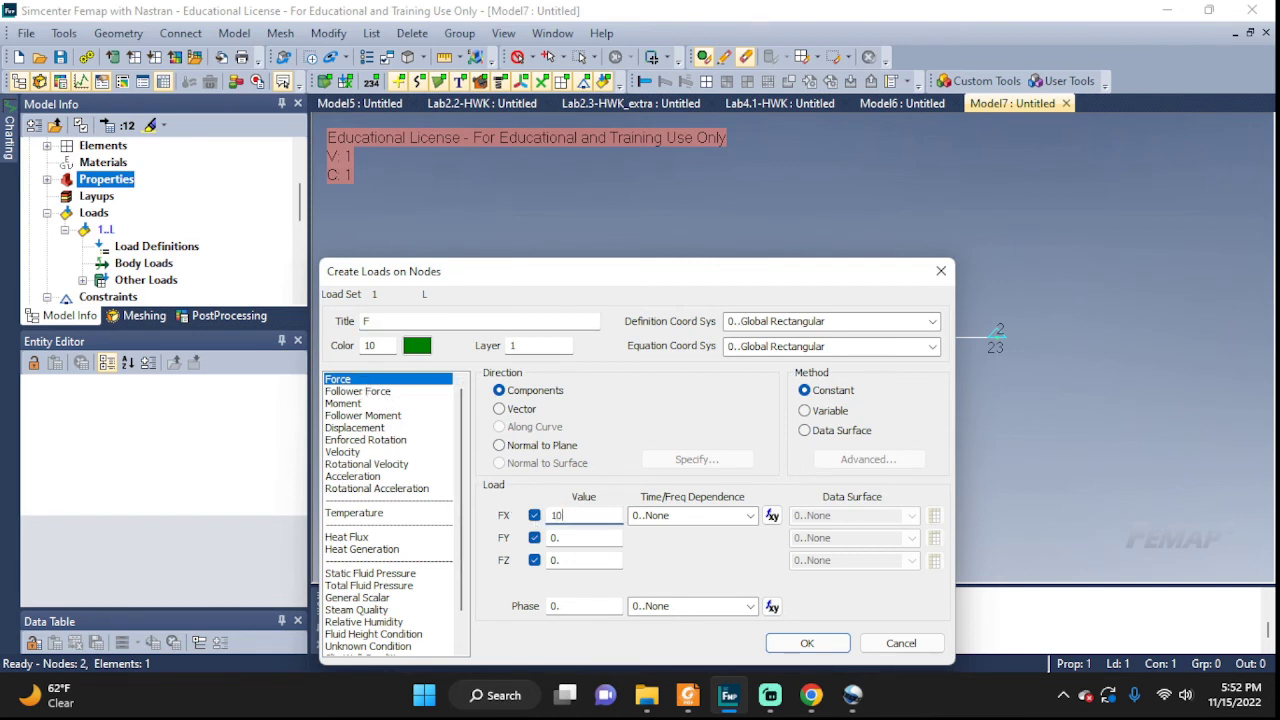
pyautogui.click(807, 643)
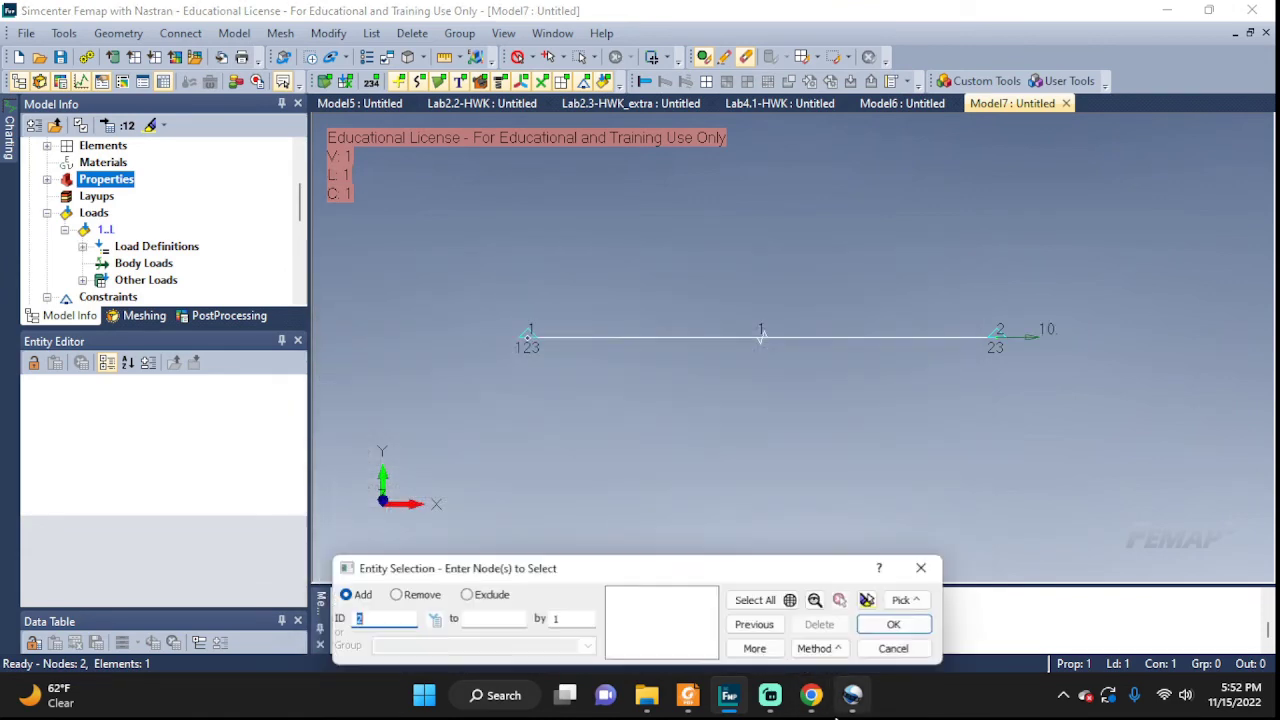
pyautogui.click(893, 650)
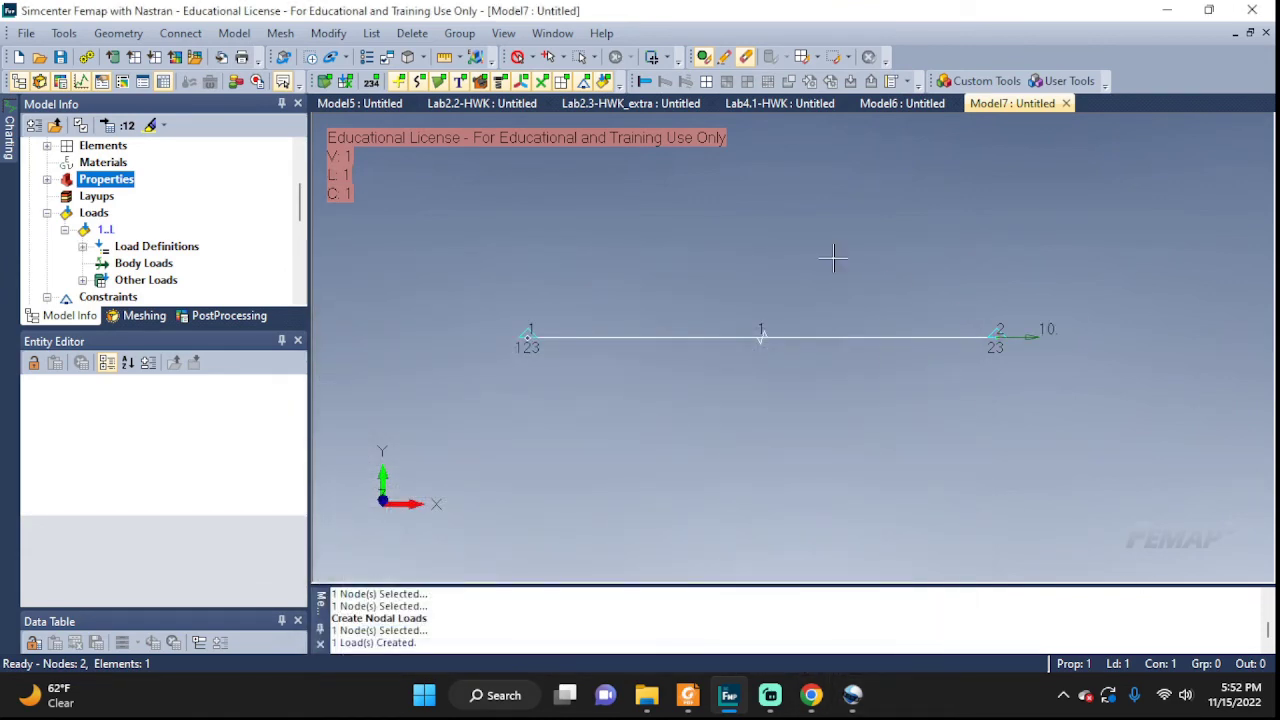
pyautogui.click(234, 33)
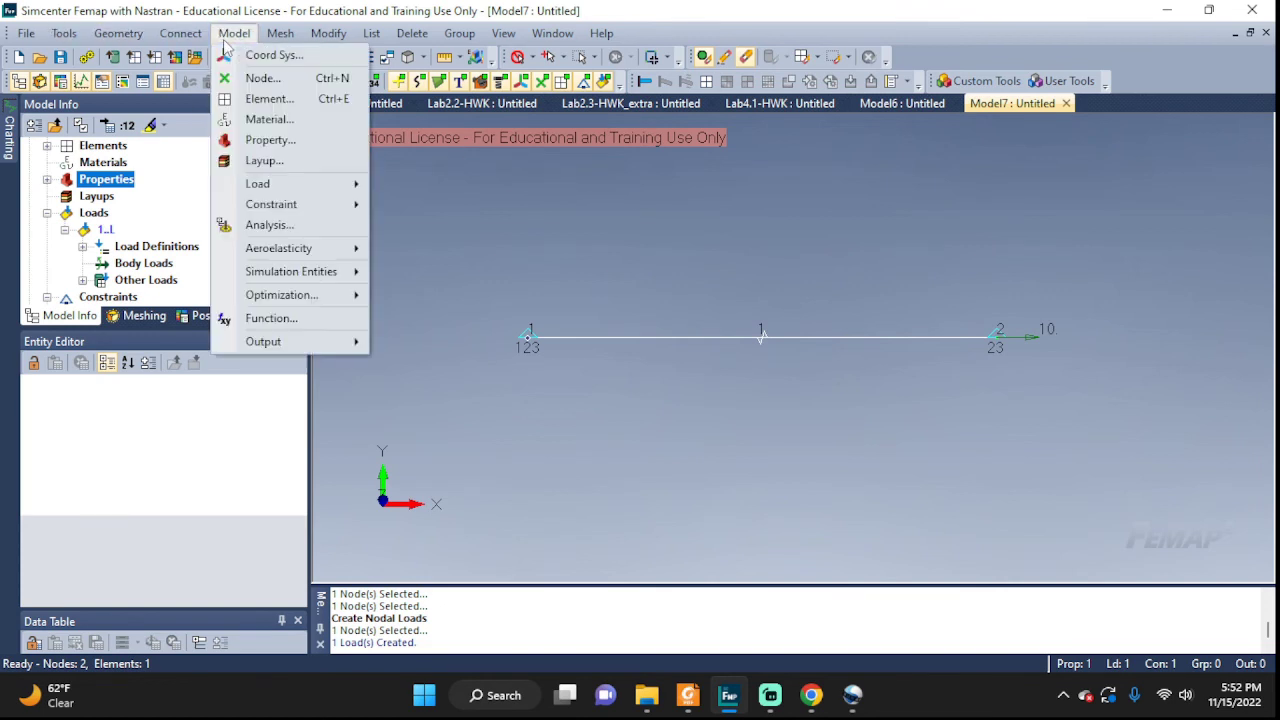
# Step: Create a new Simcenter Nastran Static analysis set and analyze it until output set 1 completes
pyautogui.click(264, 228)
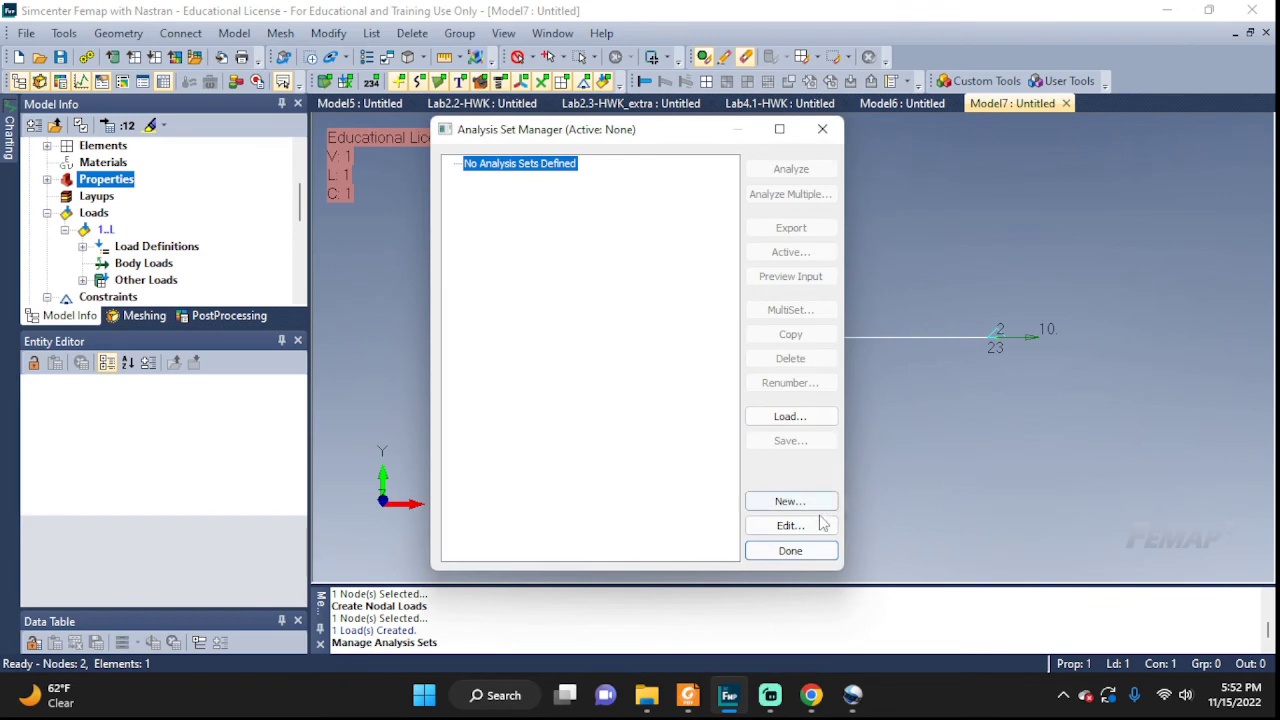
pyautogui.click(809, 500)
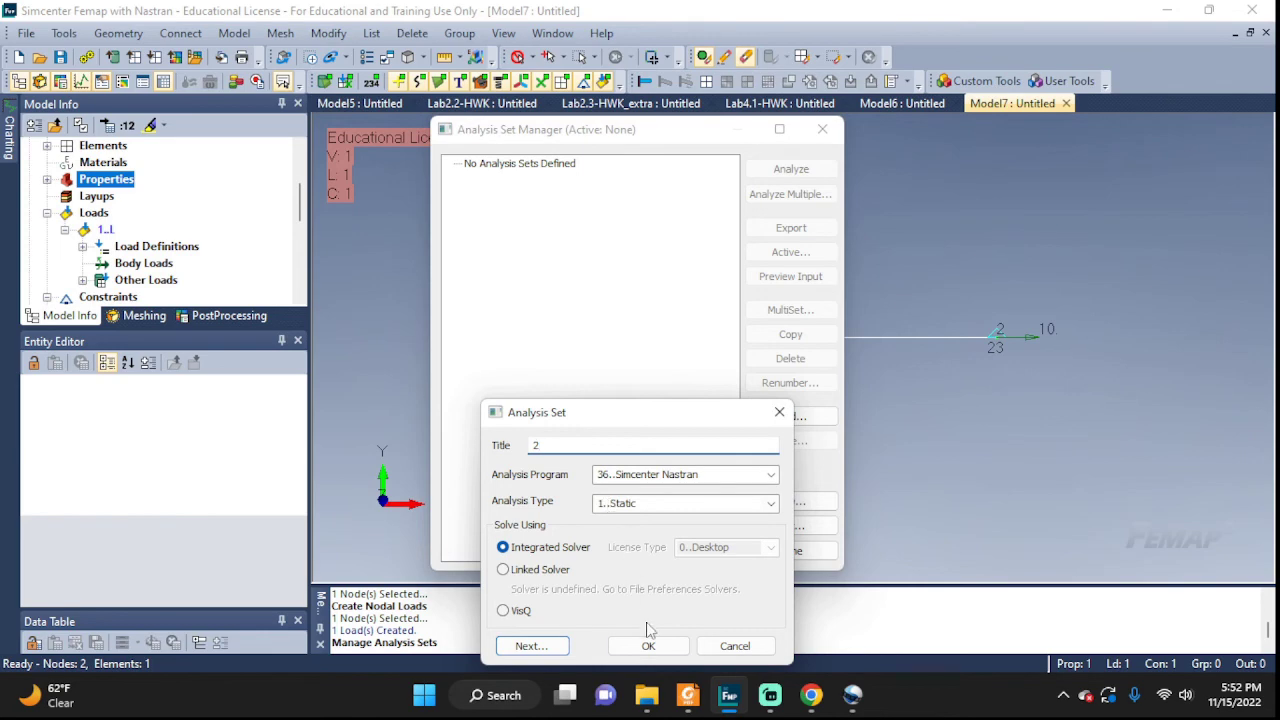
pyautogui.click(650, 643)
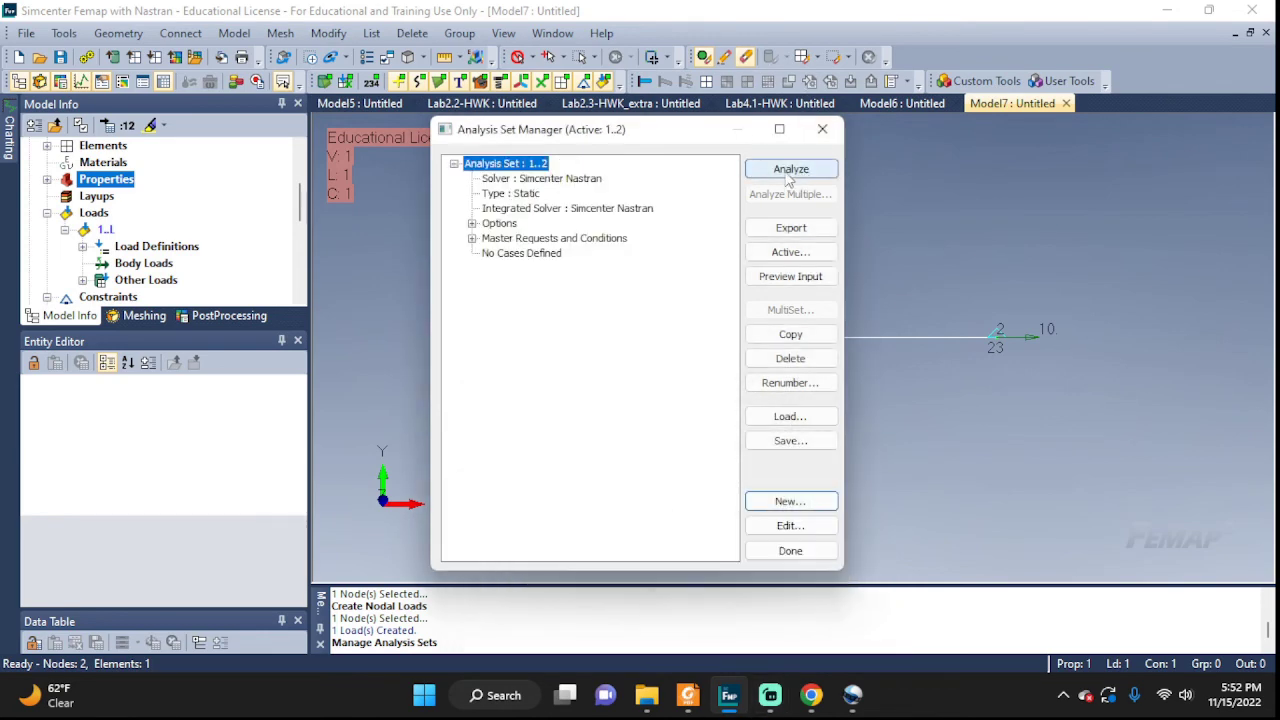
pyautogui.click(791, 169)
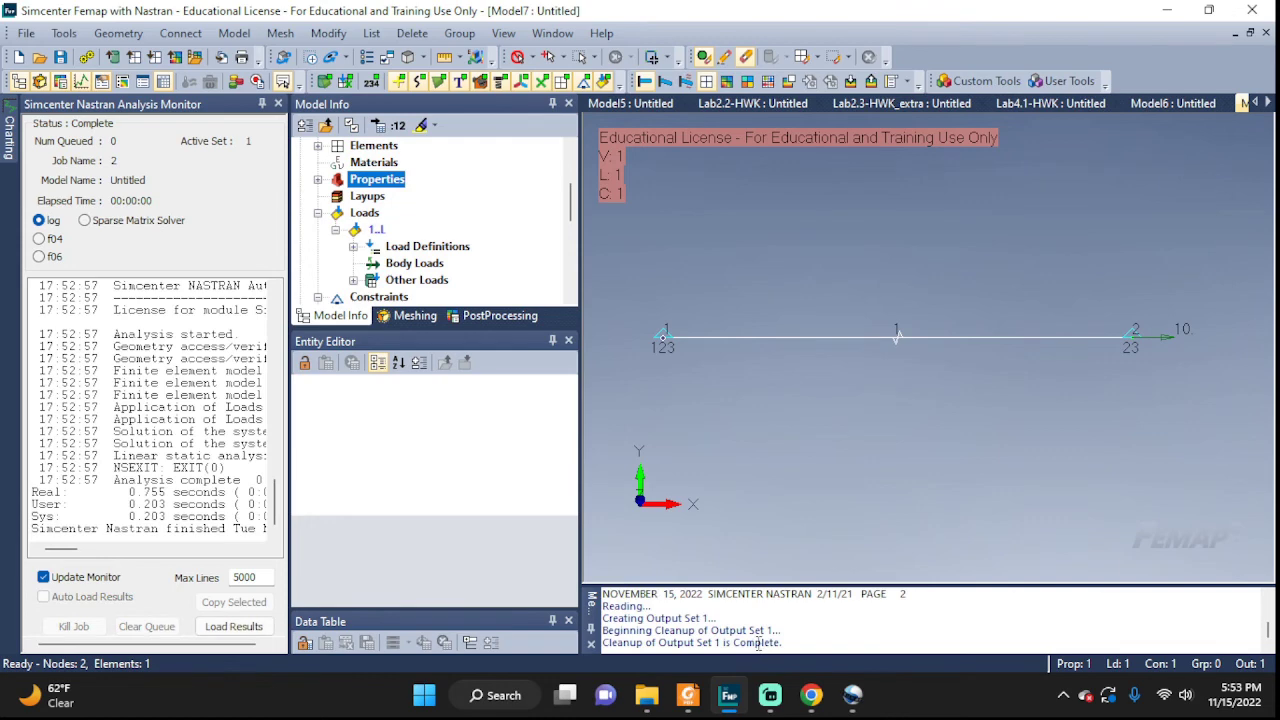
pyautogui.moveTo(726, 642); pyautogui.dragTo(862, 665)
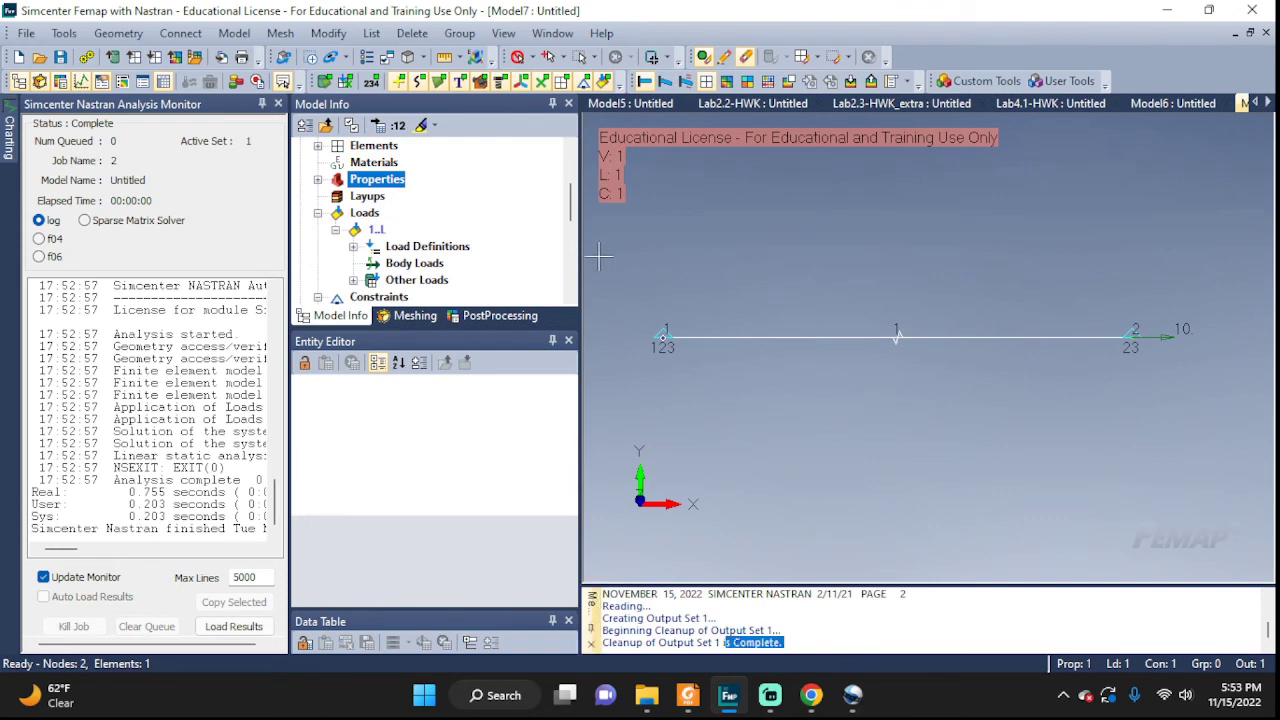
# Step: Close the analysis monitor and briefly review the View Visibility settings
pyautogui.click(278, 104)
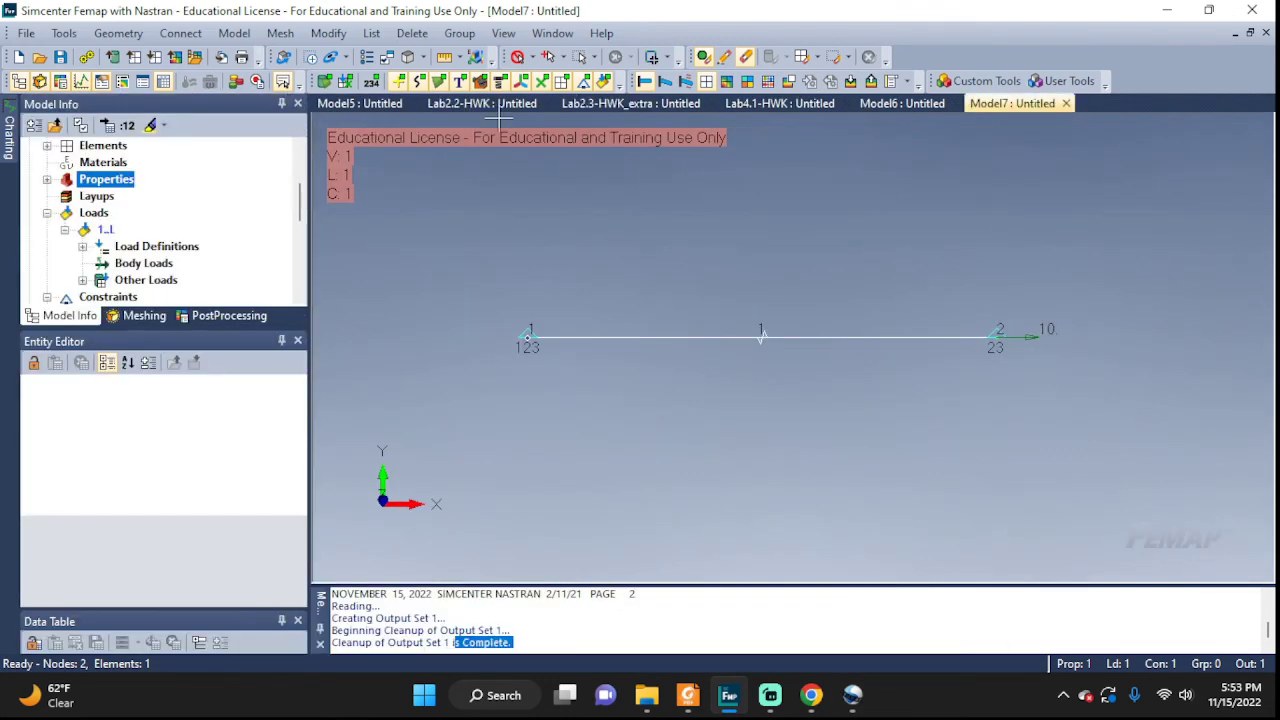
pyautogui.click(503, 33)
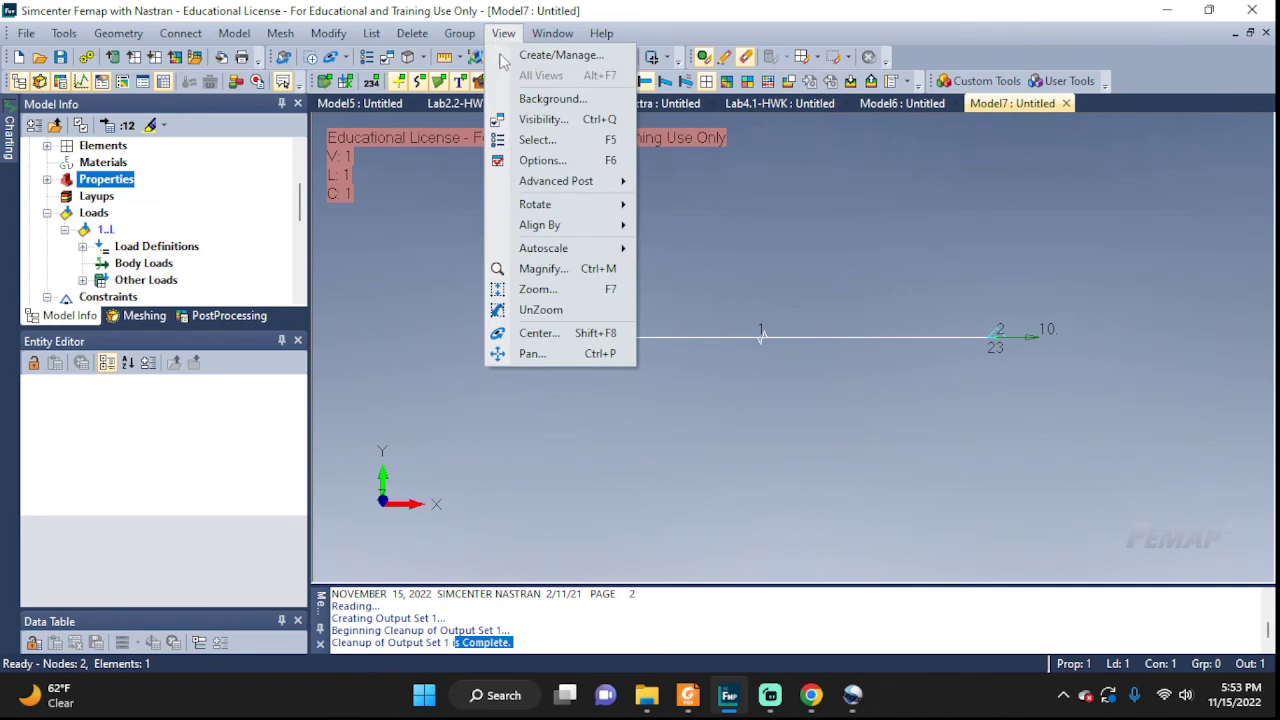
pyautogui.click(535, 119)
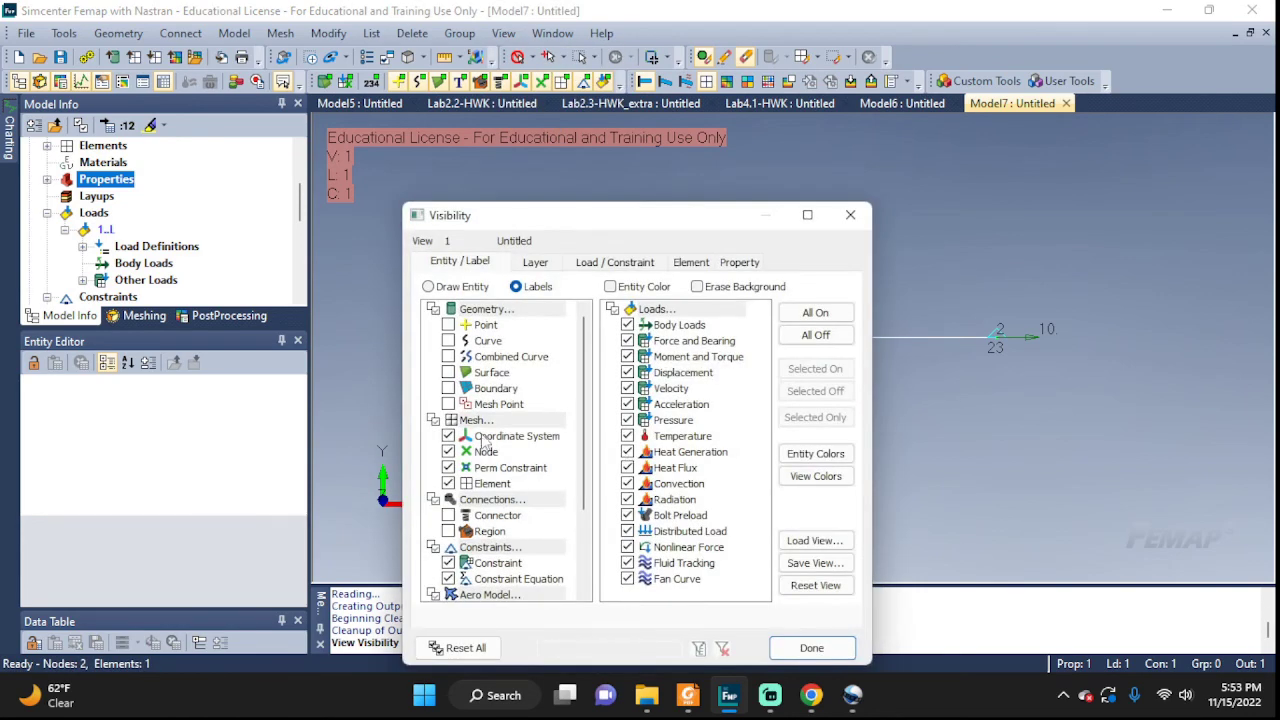
pyautogui.click(850, 214)
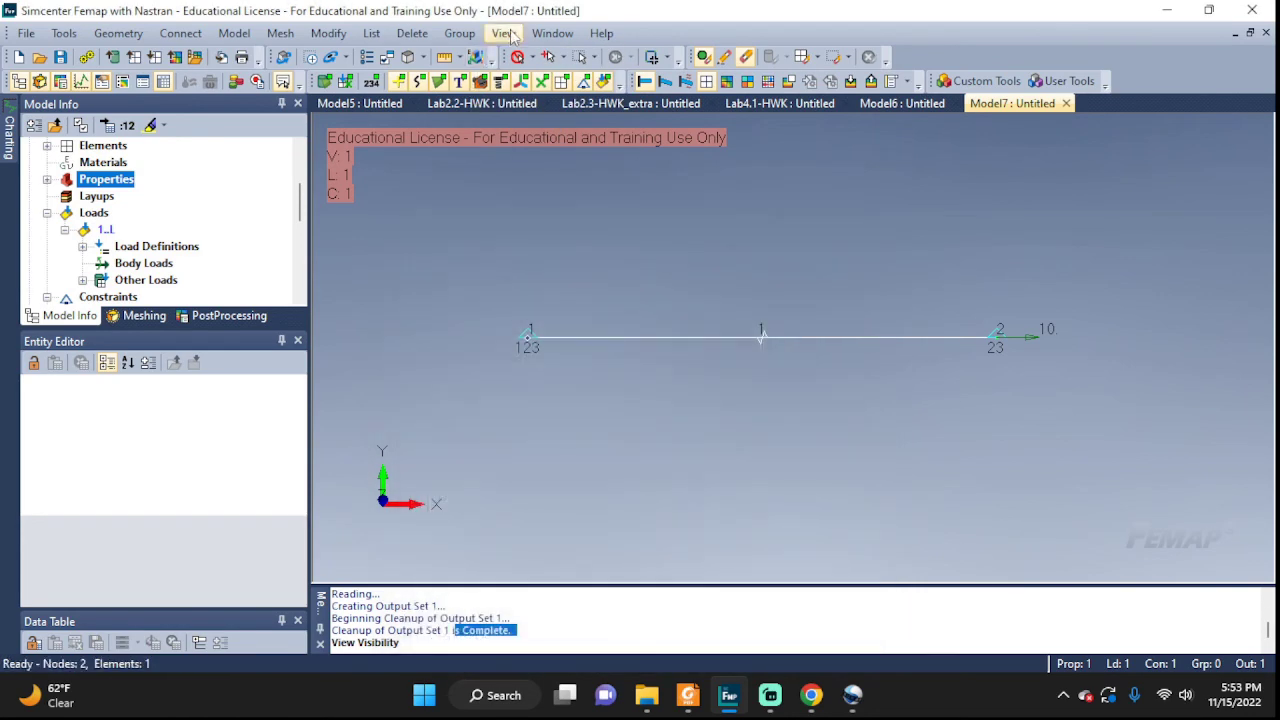
# Step: Show the deformed model as a beam diagram contoured by 3028..Spring Axial Force
pyautogui.click(503, 33)
pyautogui.click(541, 140)
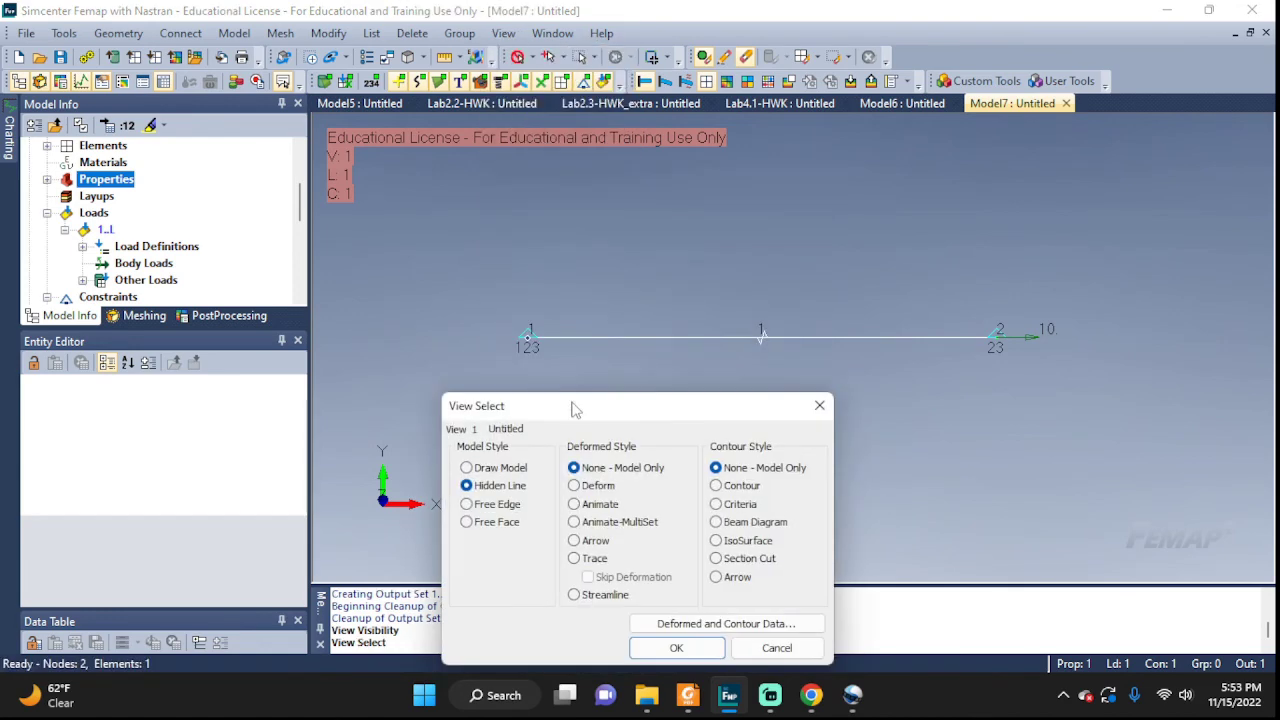
pyautogui.click(586, 485)
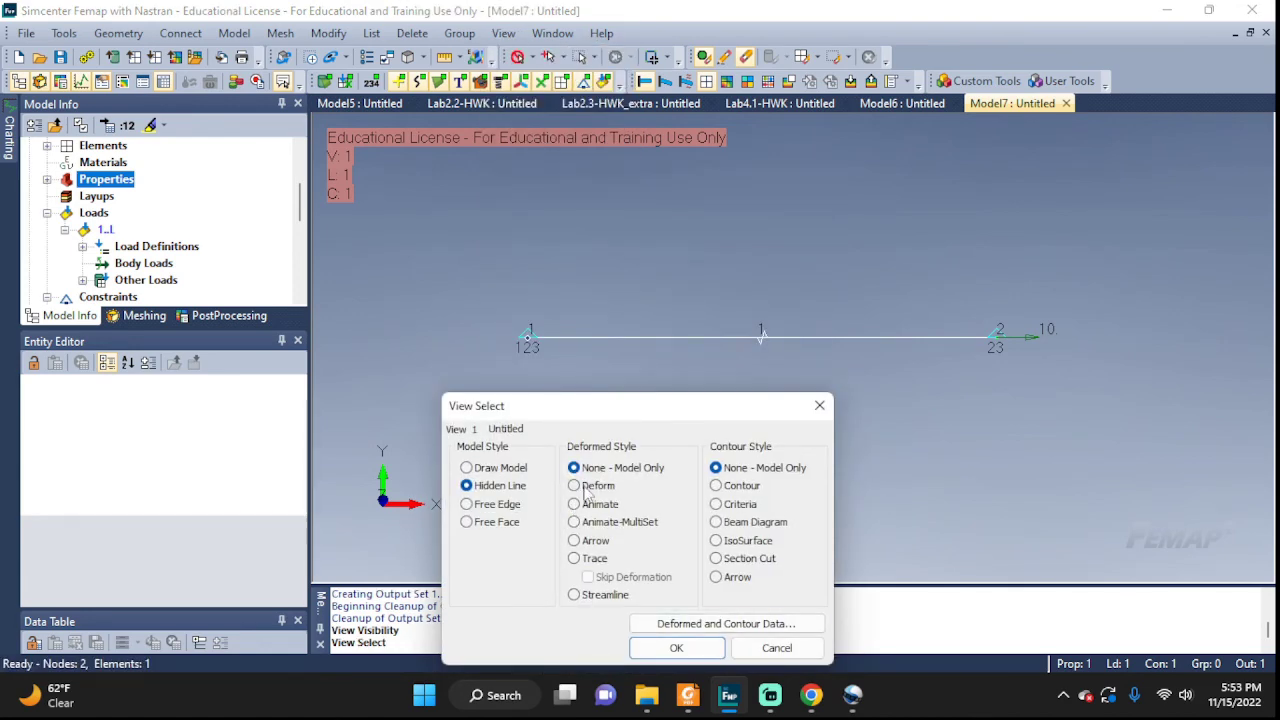
pyautogui.click(745, 531)
pyautogui.click(726, 623)
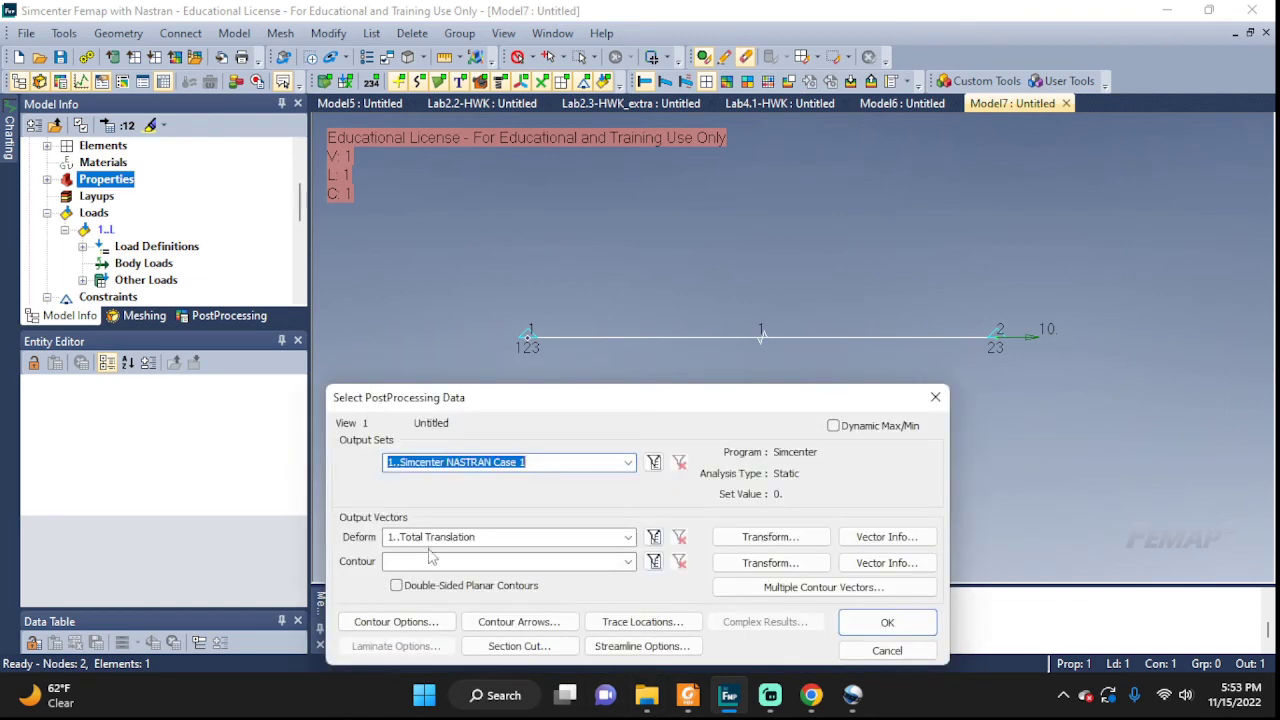
pyautogui.click(628, 561)
pyautogui.click(495, 533)
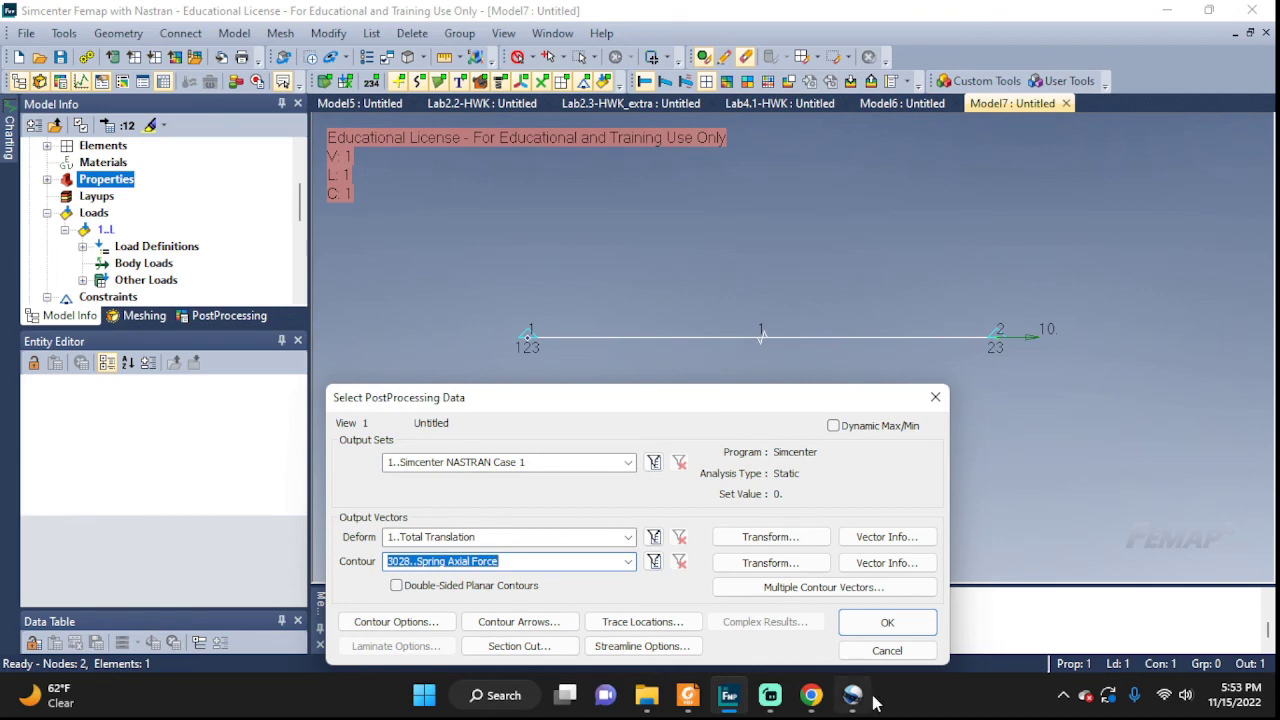
pyautogui.click(887, 622)
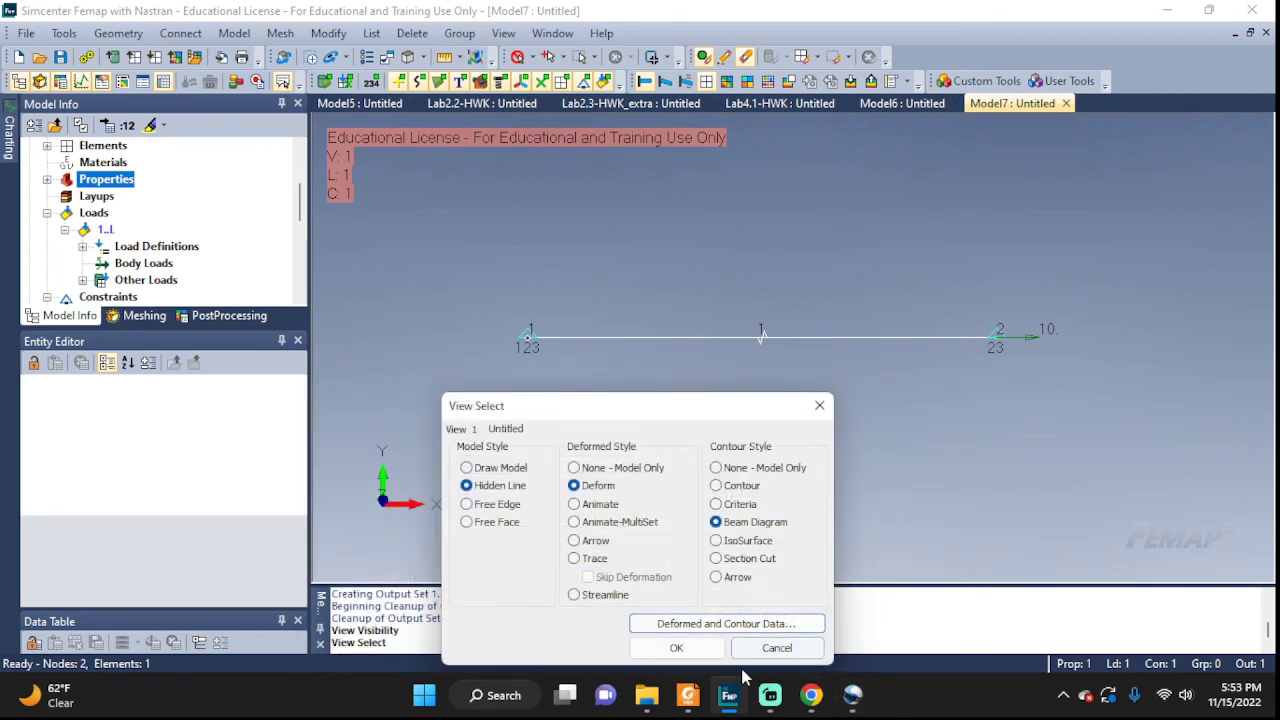
pyautogui.click(678, 650)
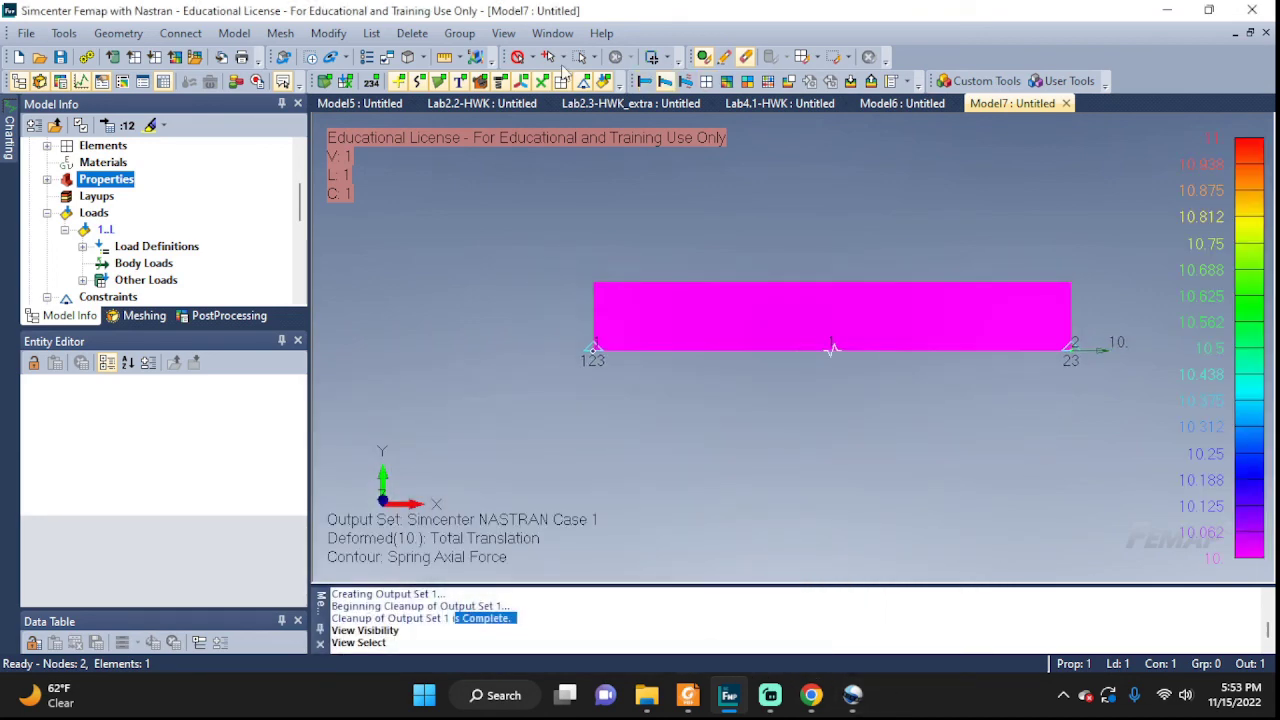
# Step: Set the beam diagram Label Mode to Labels at Peaks in View Options
pyautogui.click(503, 33)
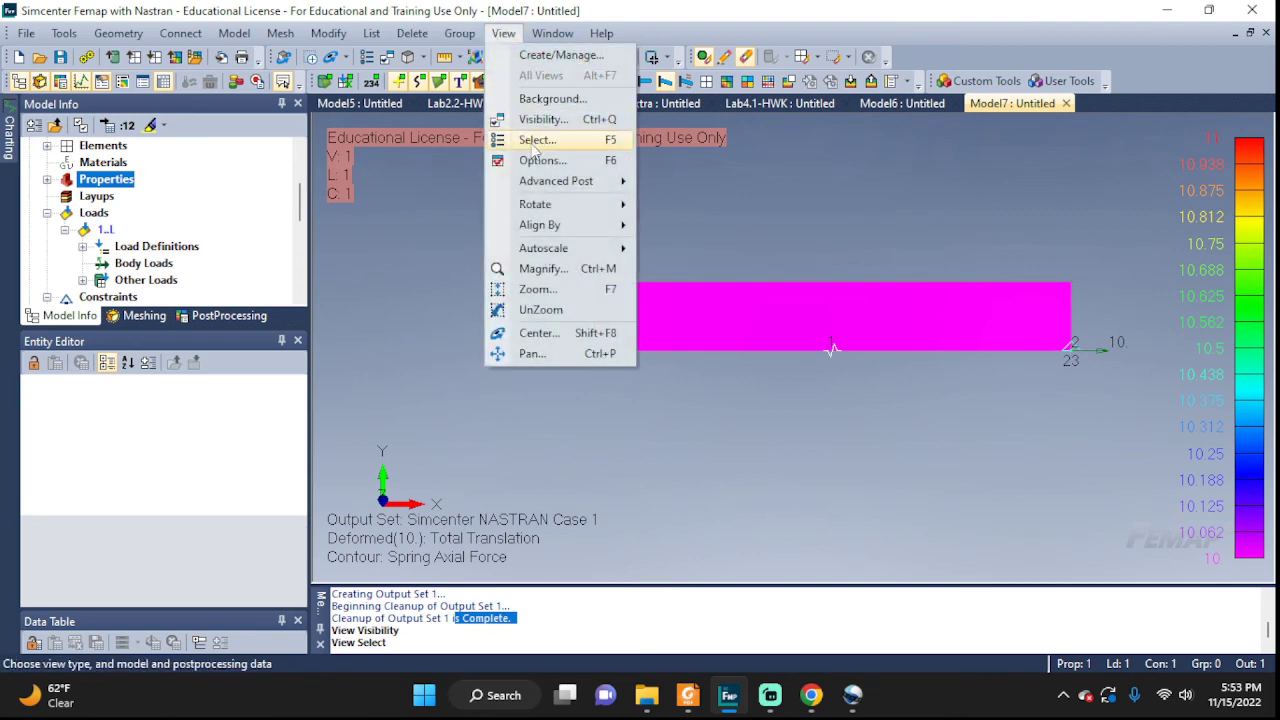
pyautogui.click(540, 160)
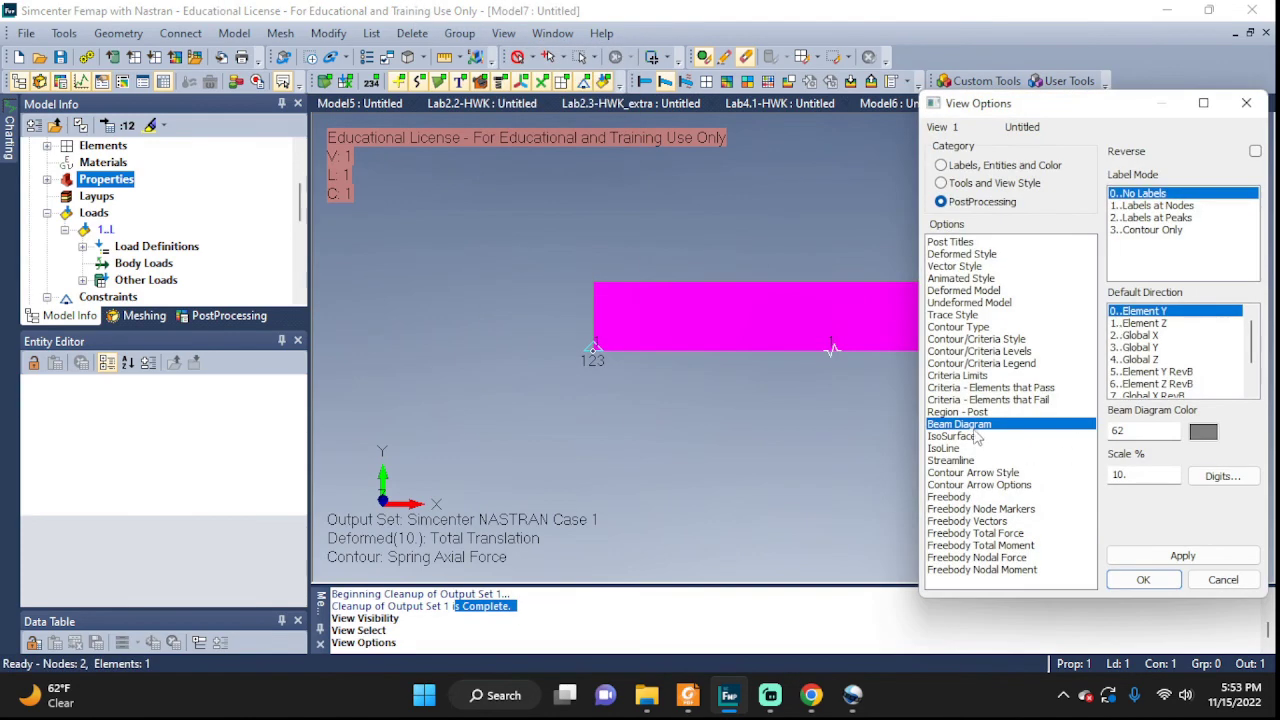
pyautogui.click(1175, 217)
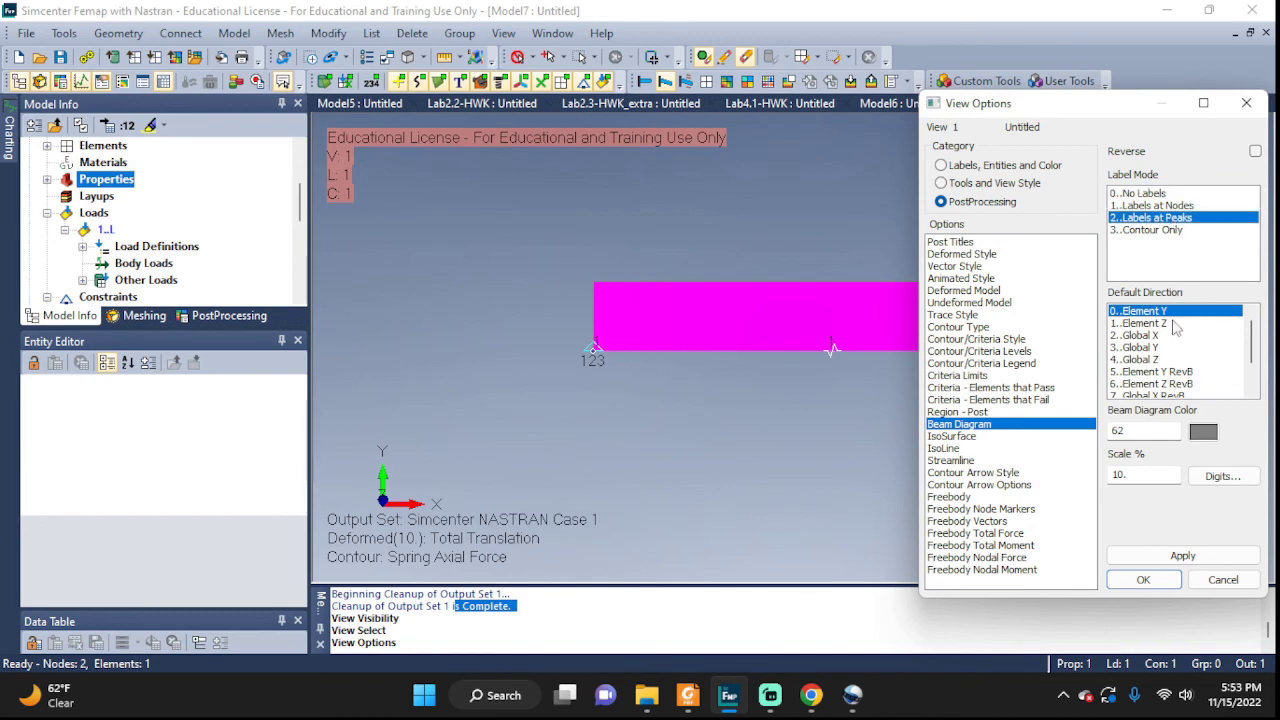
pyautogui.click(1143, 579)
# Step: Rotate the Model7 result and compare it with Model6's spring results
pyautogui.scroll(5, 1075, 272)
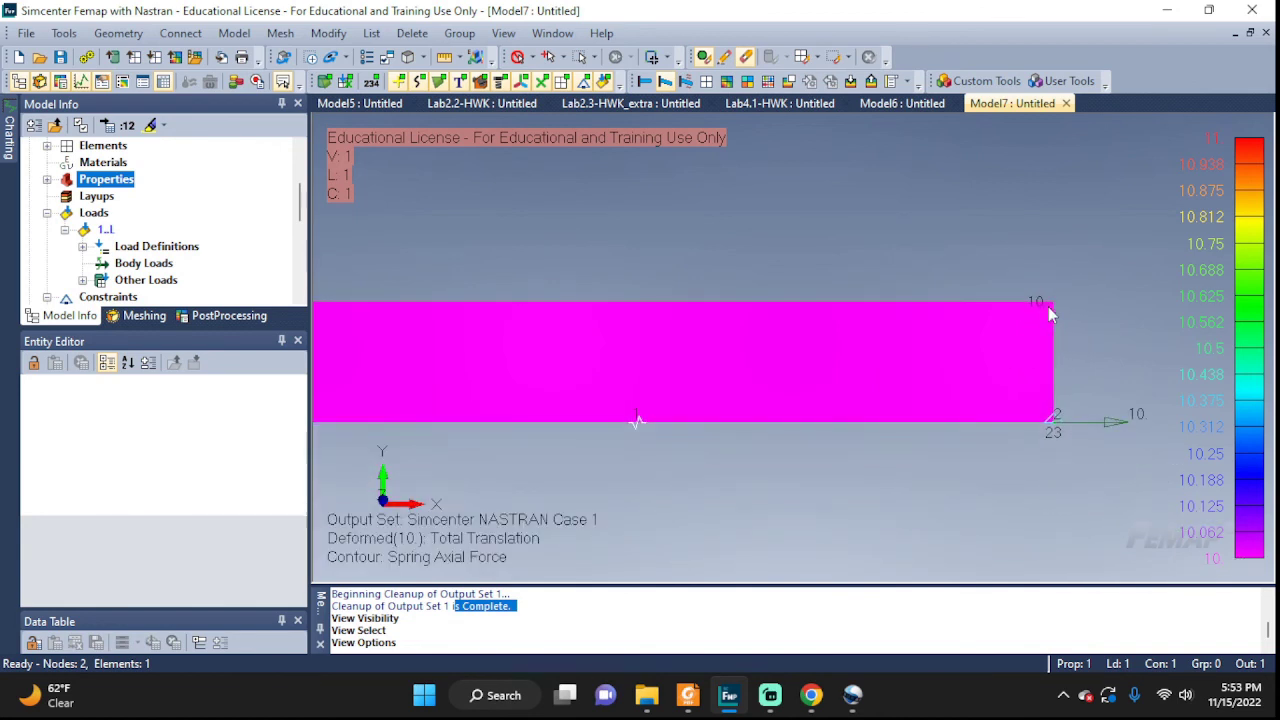
pyautogui.moveTo(1048, 306); pyautogui.dragTo(960, 363, button='middle')
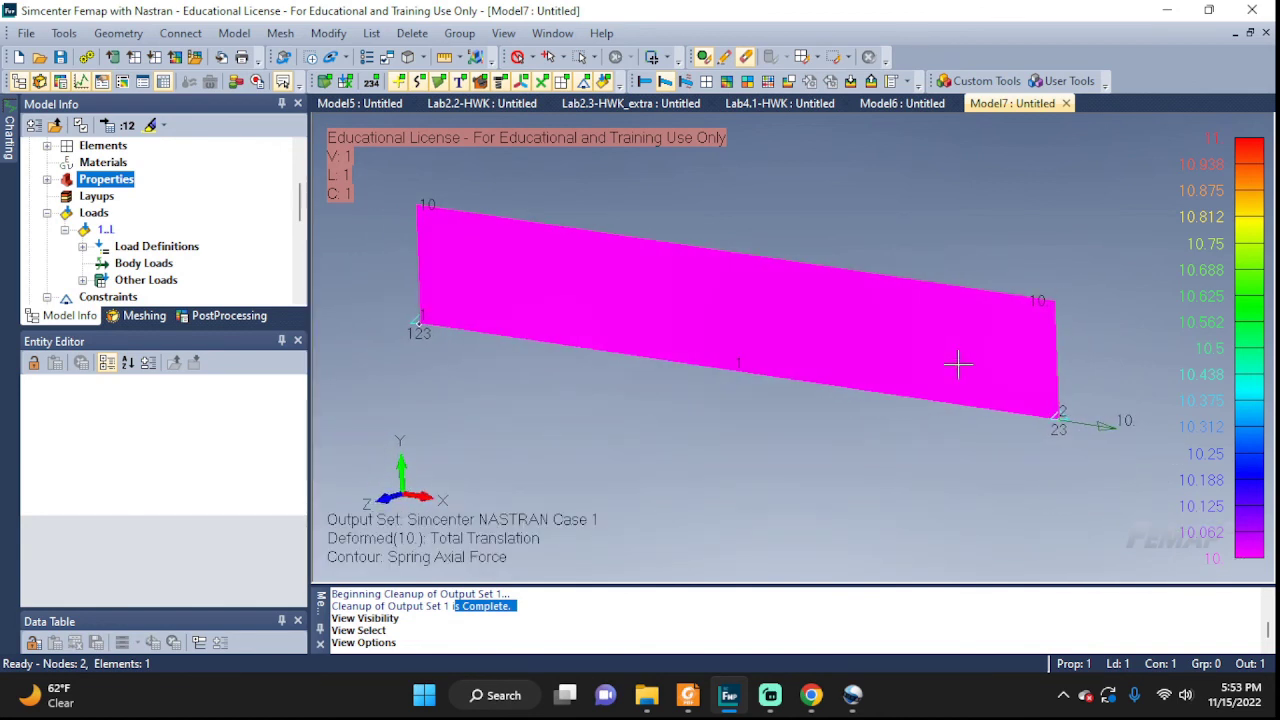
pyautogui.click(903, 104)
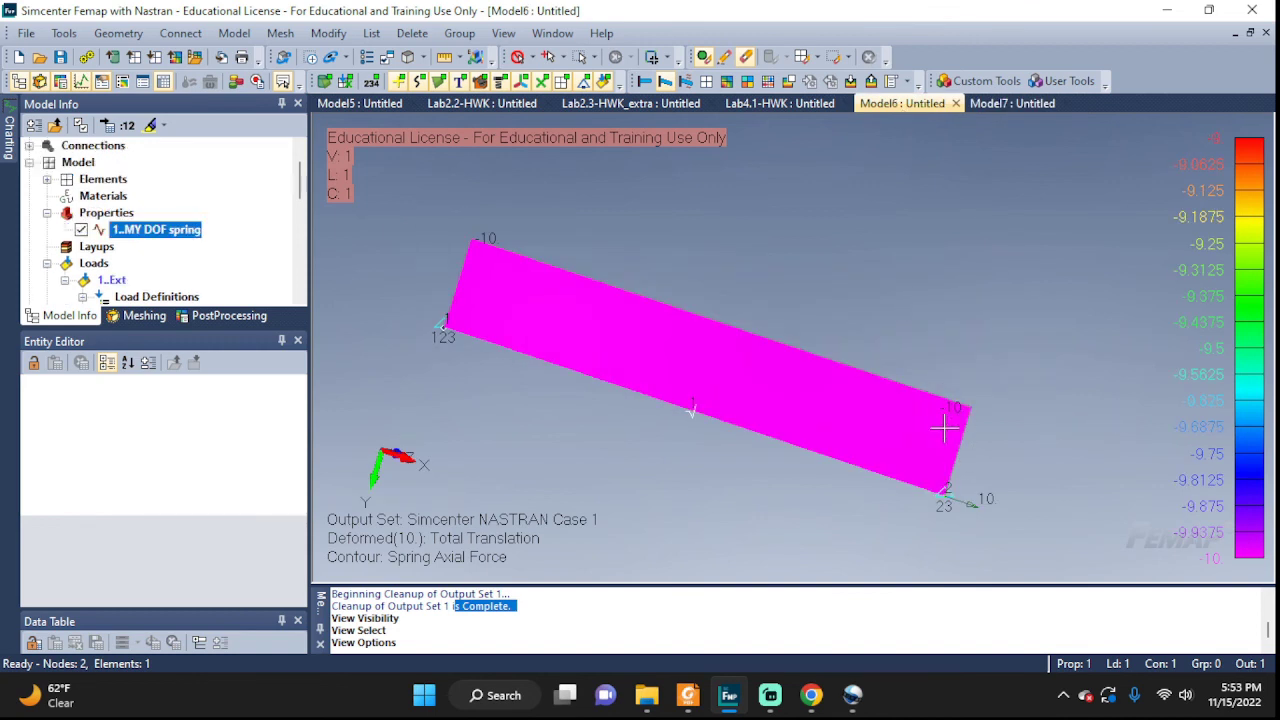
pyautogui.click(1006, 104)
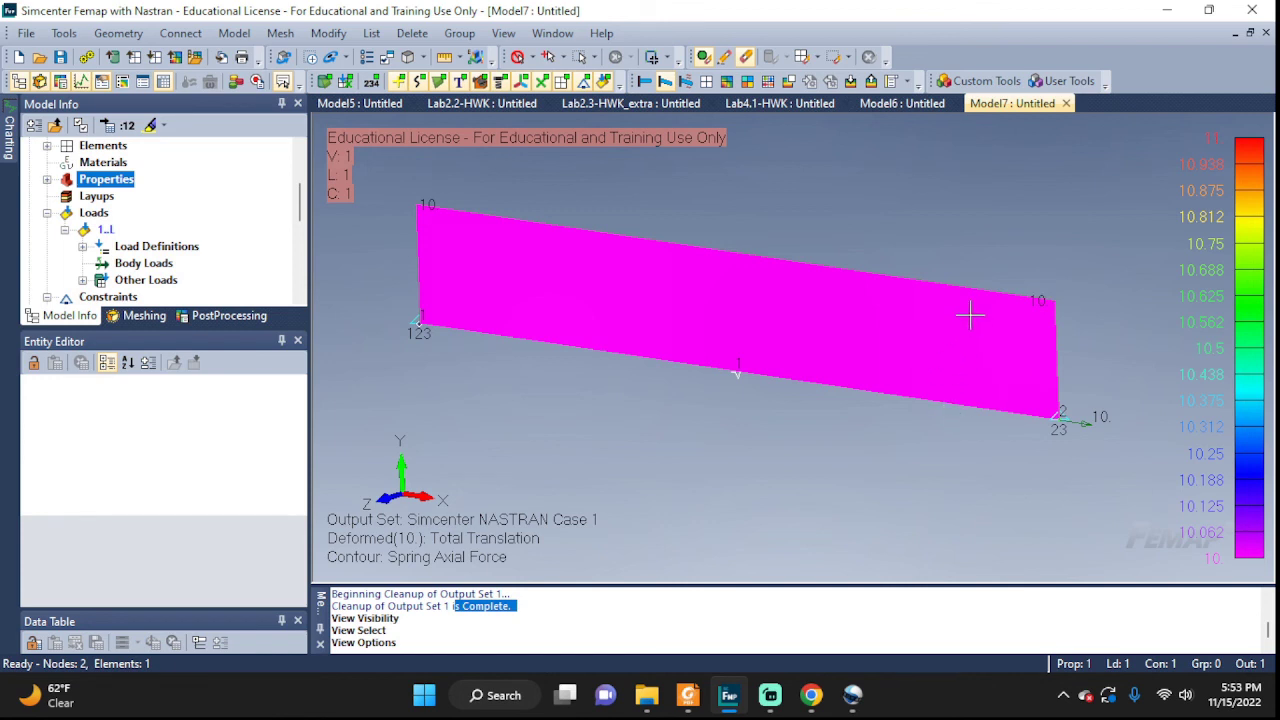
pyautogui.scroll(2, 970, 315)
pyautogui.scroll(-4, 972, 310)
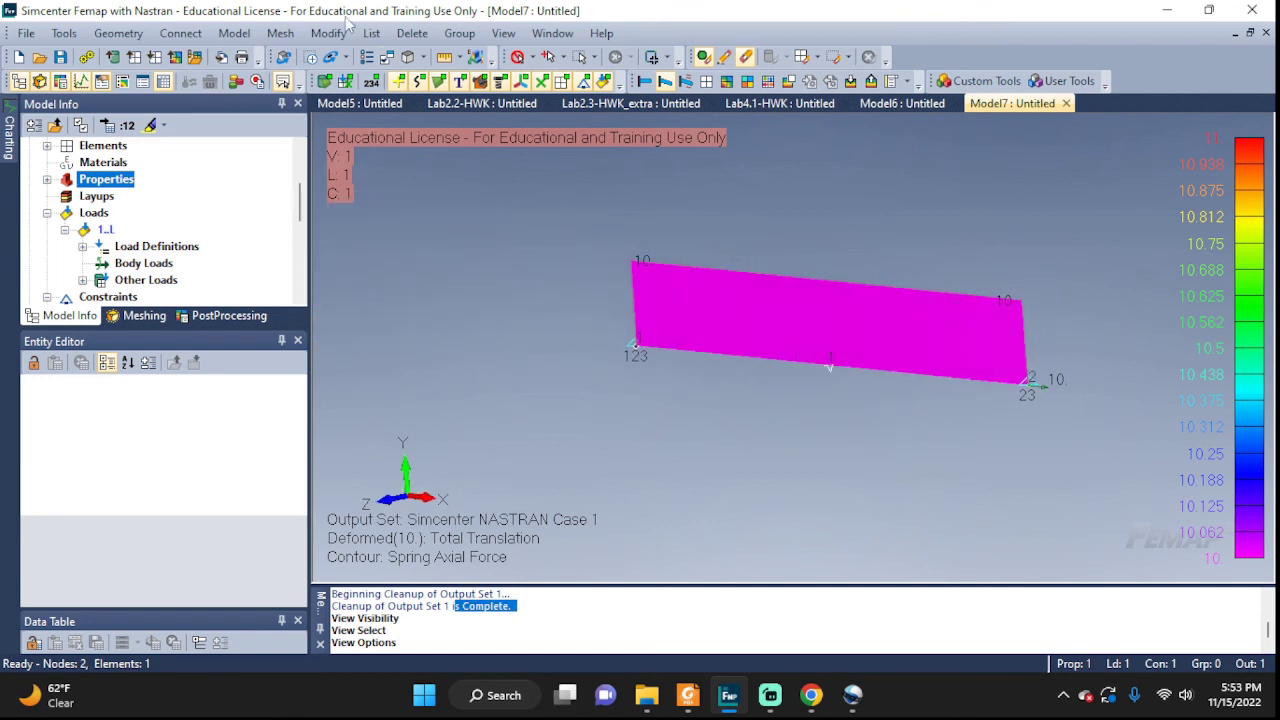
pyautogui.click(234, 33)
pyautogui.click(276, 143)
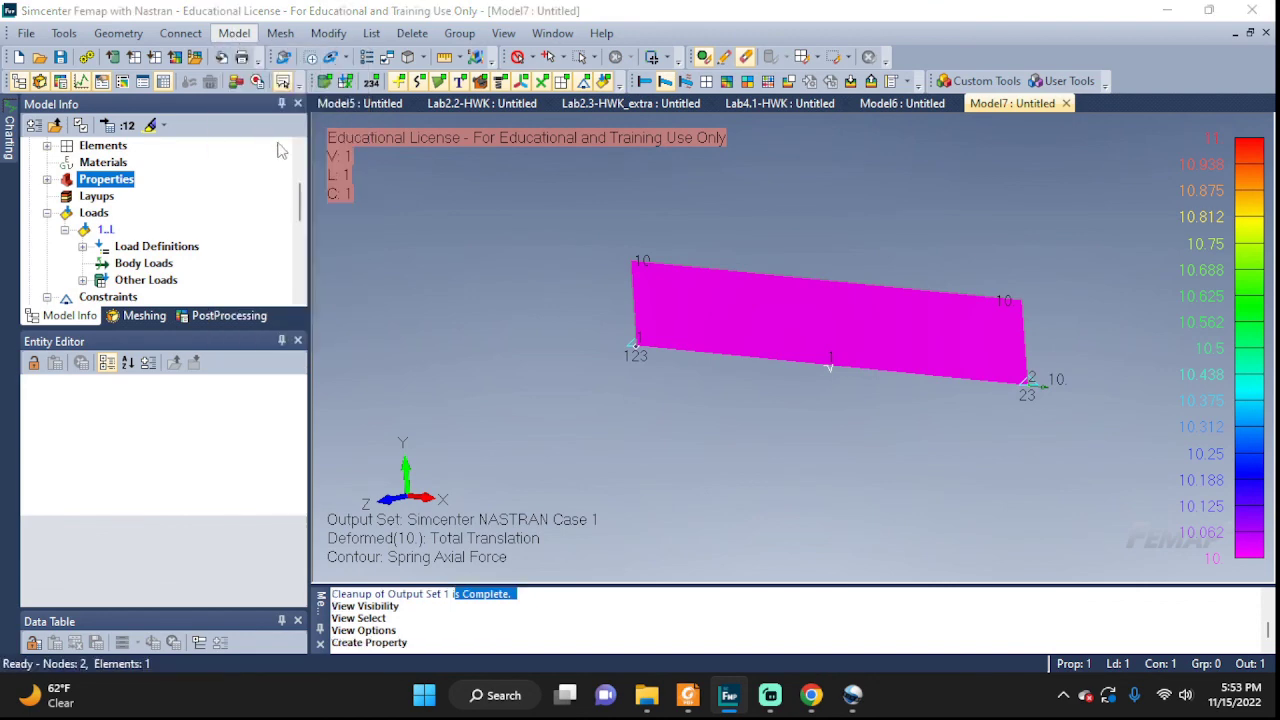
pyautogui.click(792, 253)
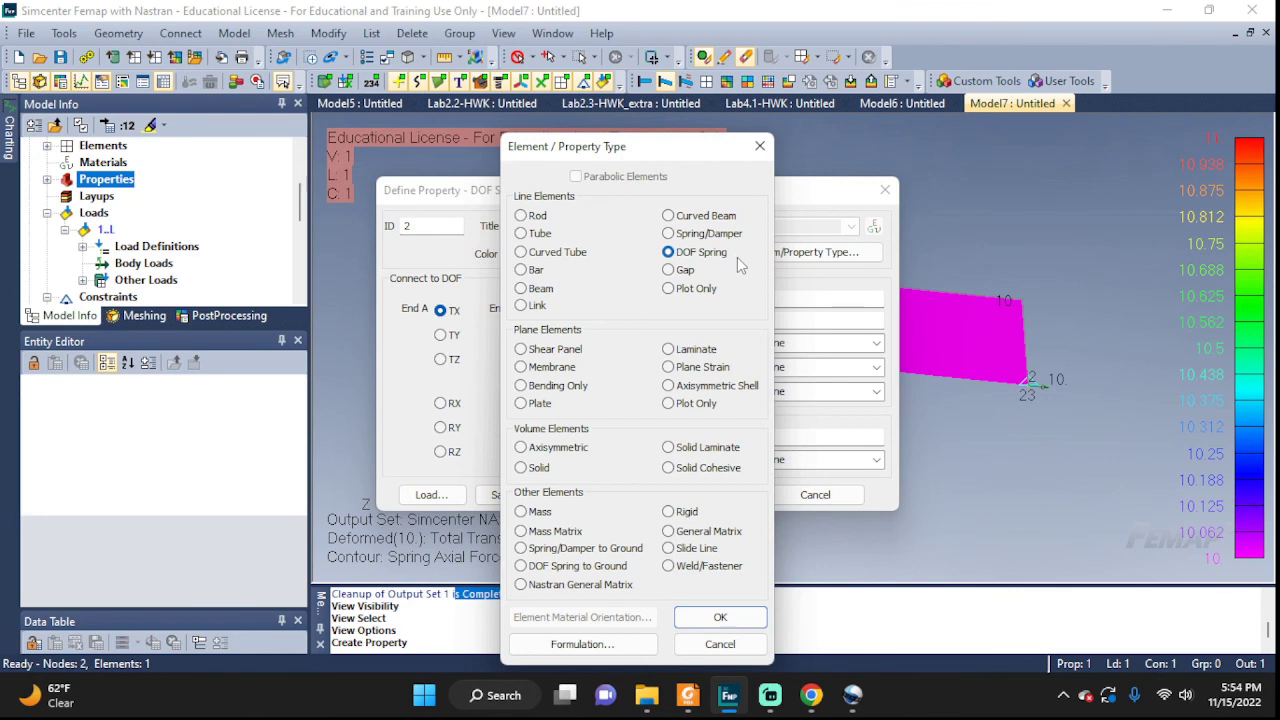
pyautogui.click(759, 146)
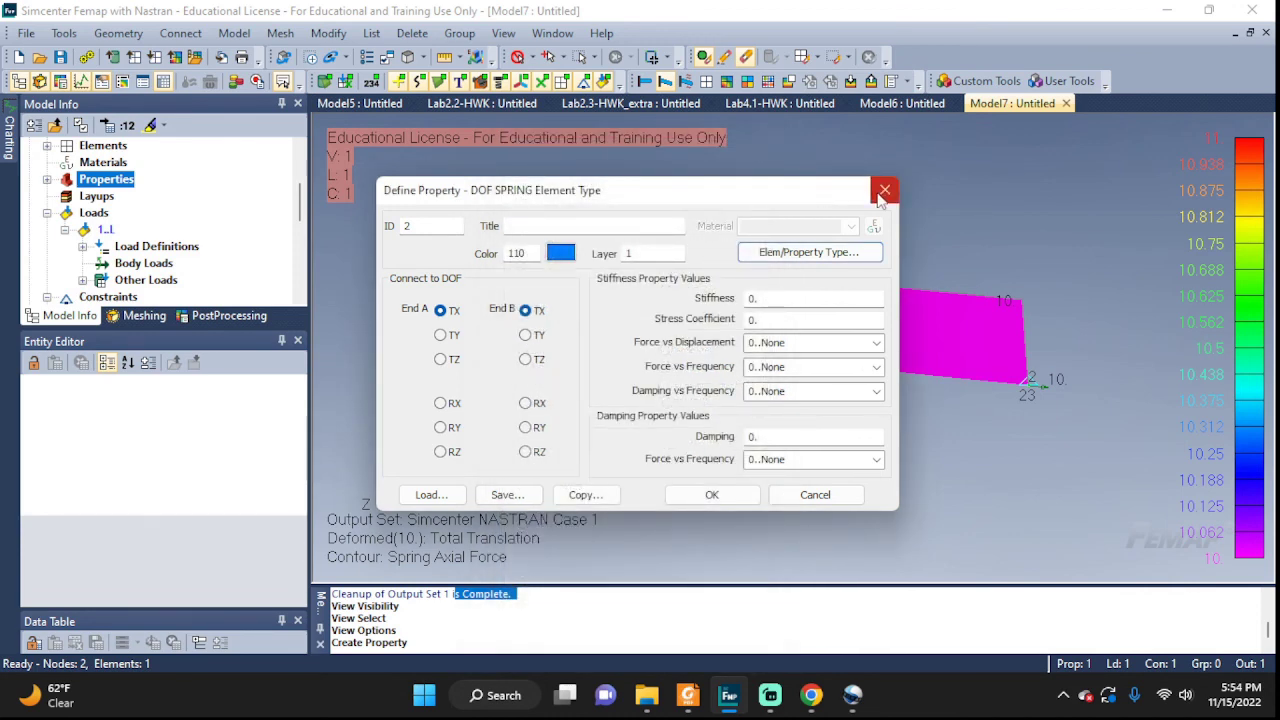
pyautogui.click(884, 190)
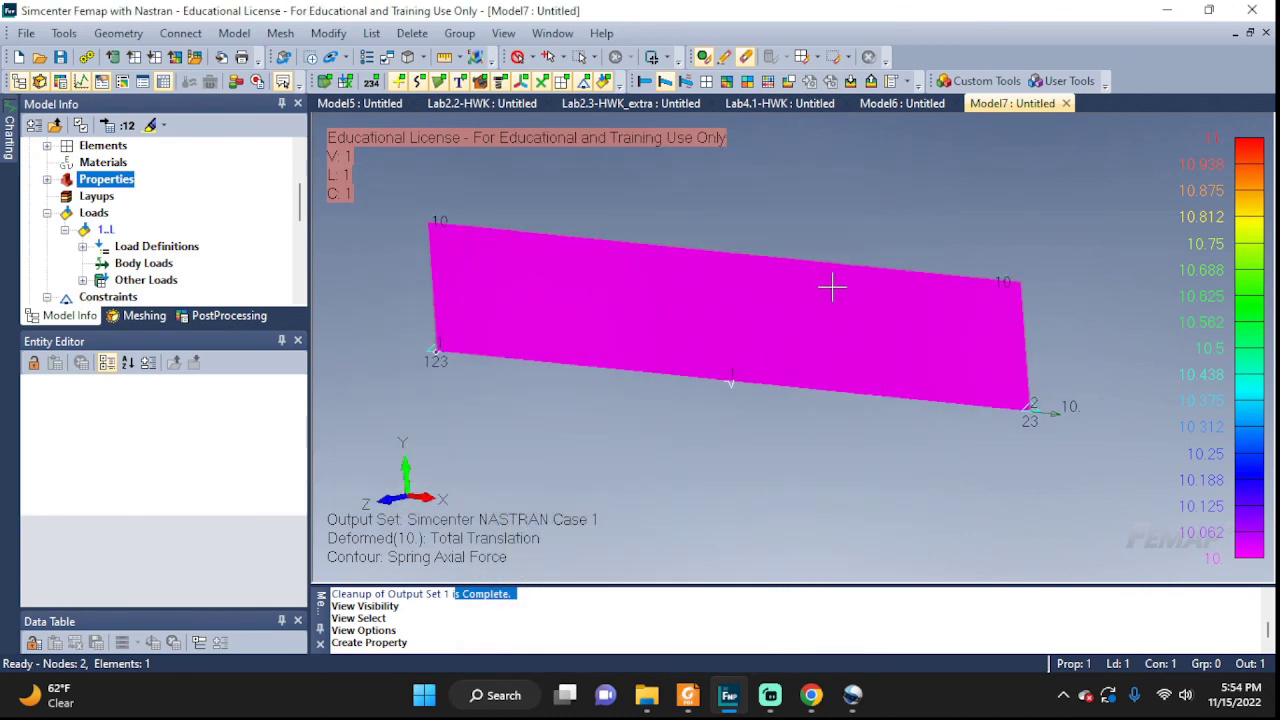
pyautogui.moveTo(831, 288); pyautogui.dragTo(991, 374, button='middle')
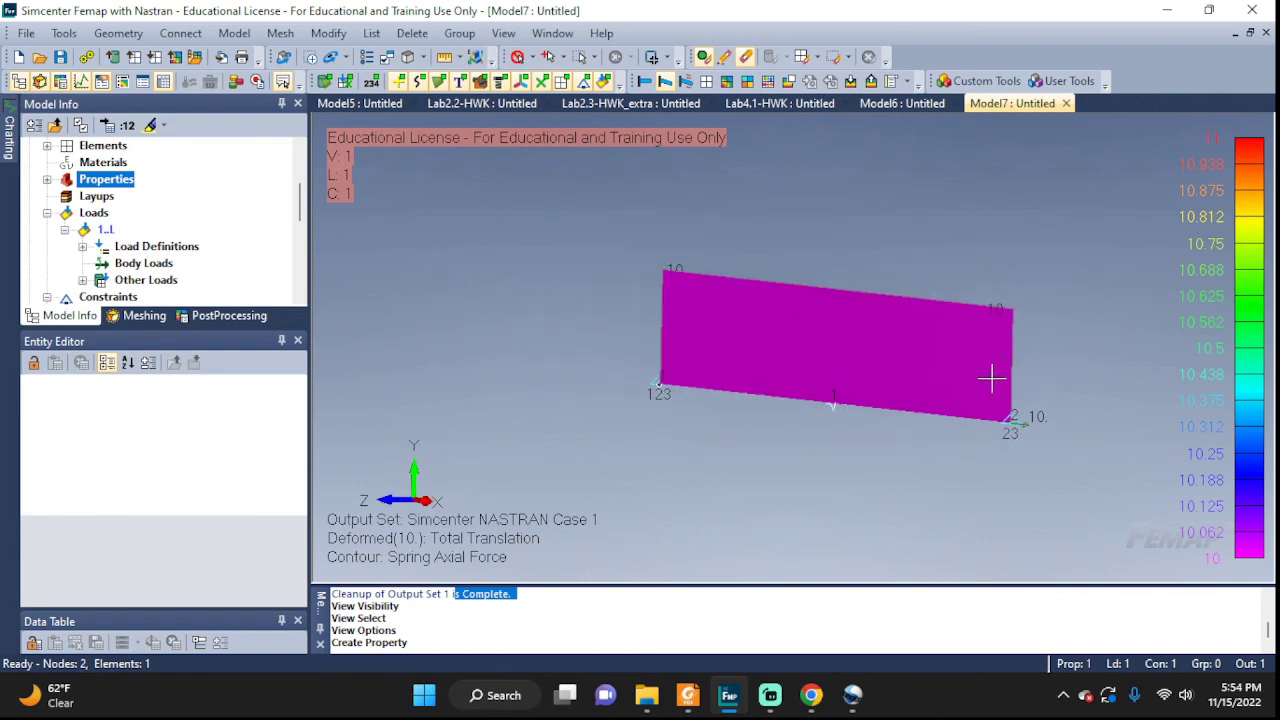
# Step: Return to the undeformed, uncontoured spring, then animate its Total Translation deformation
pyautogui.click(645, 82)
pyautogui.click(664, 82)
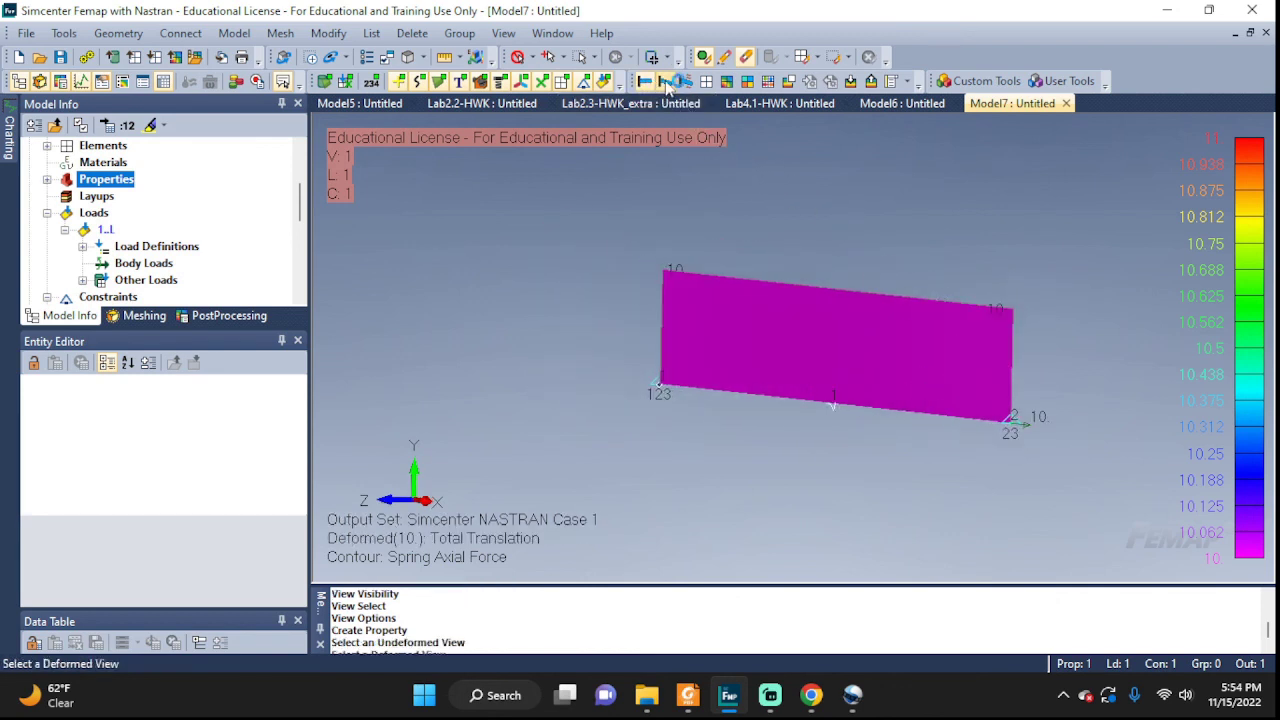
pyautogui.click(645, 82)
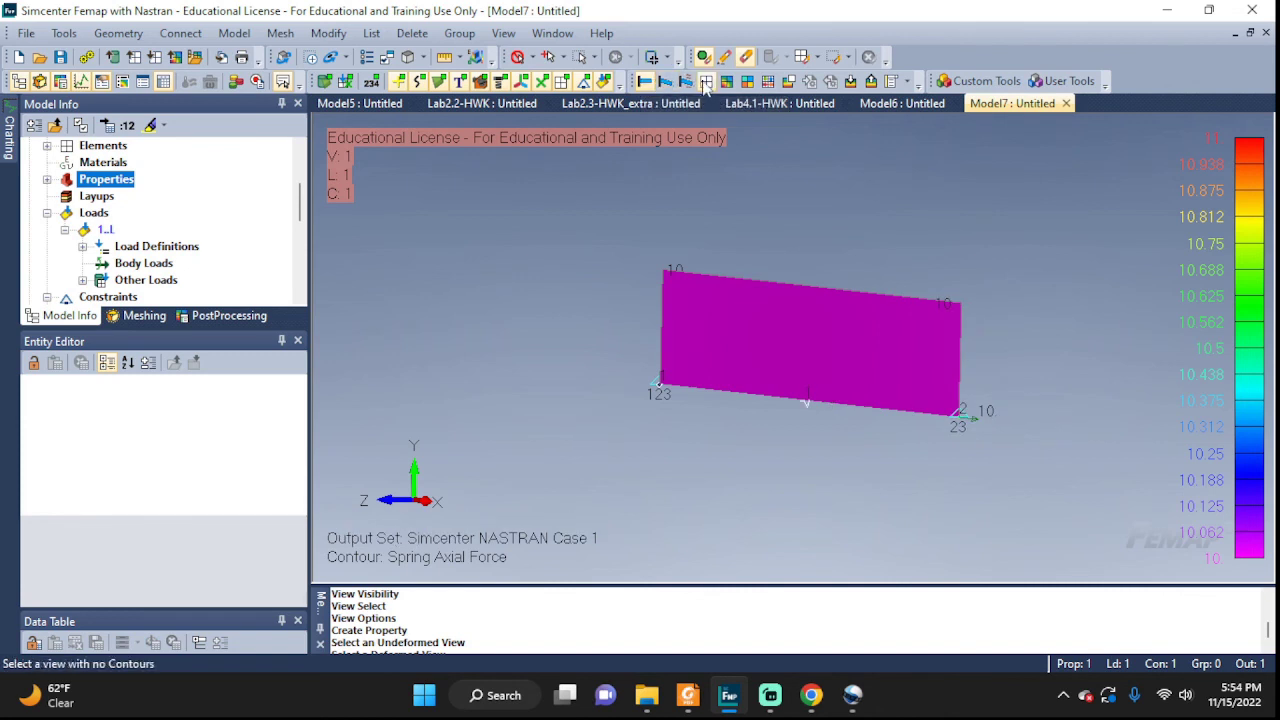
pyautogui.click(705, 82)
pyautogui.scroll(3, 880, 375)
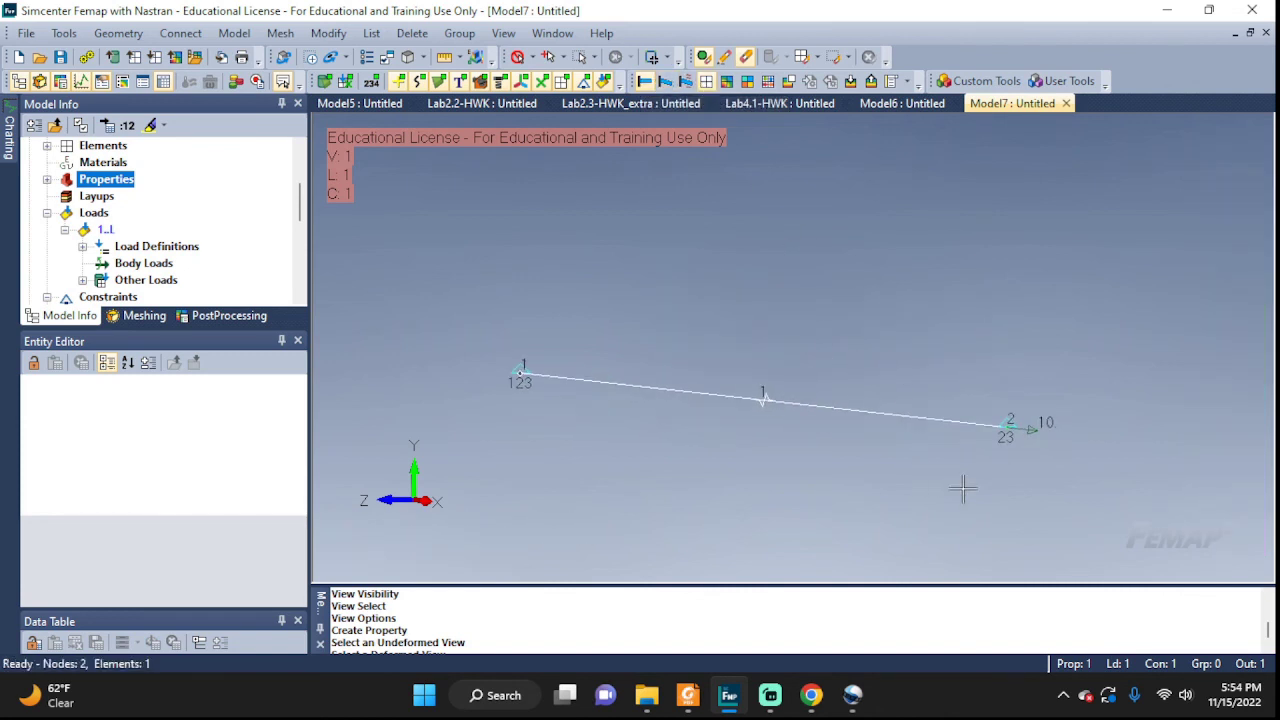
pyautogui.moveTo(948, 504)
pyautogui.mouseDown(button='middle')
pyautogui.moveTo(914, 489)
pyautogui.moveTo(909, 506)
pyautogui.moveTo(913, 477)
pyautogui.moveTo(937, 486)
pyautogui.mouseUp(button='middle')
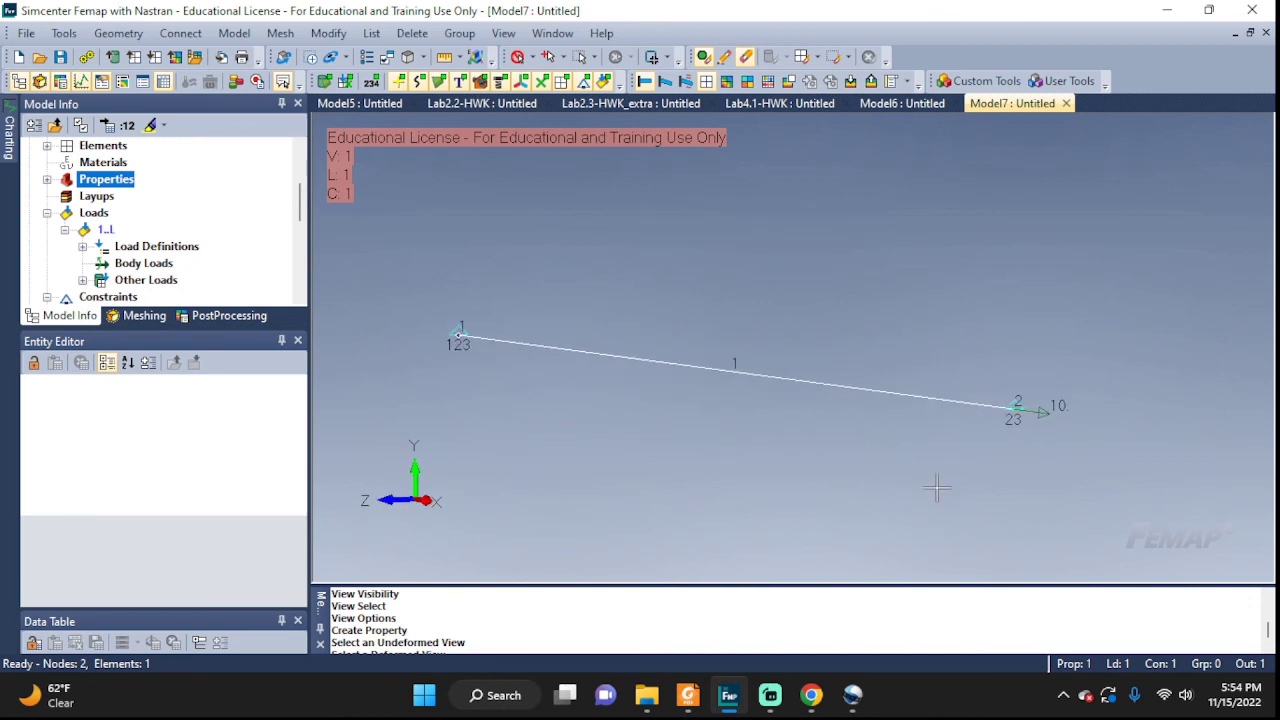
pyautogui.click(686, 83)
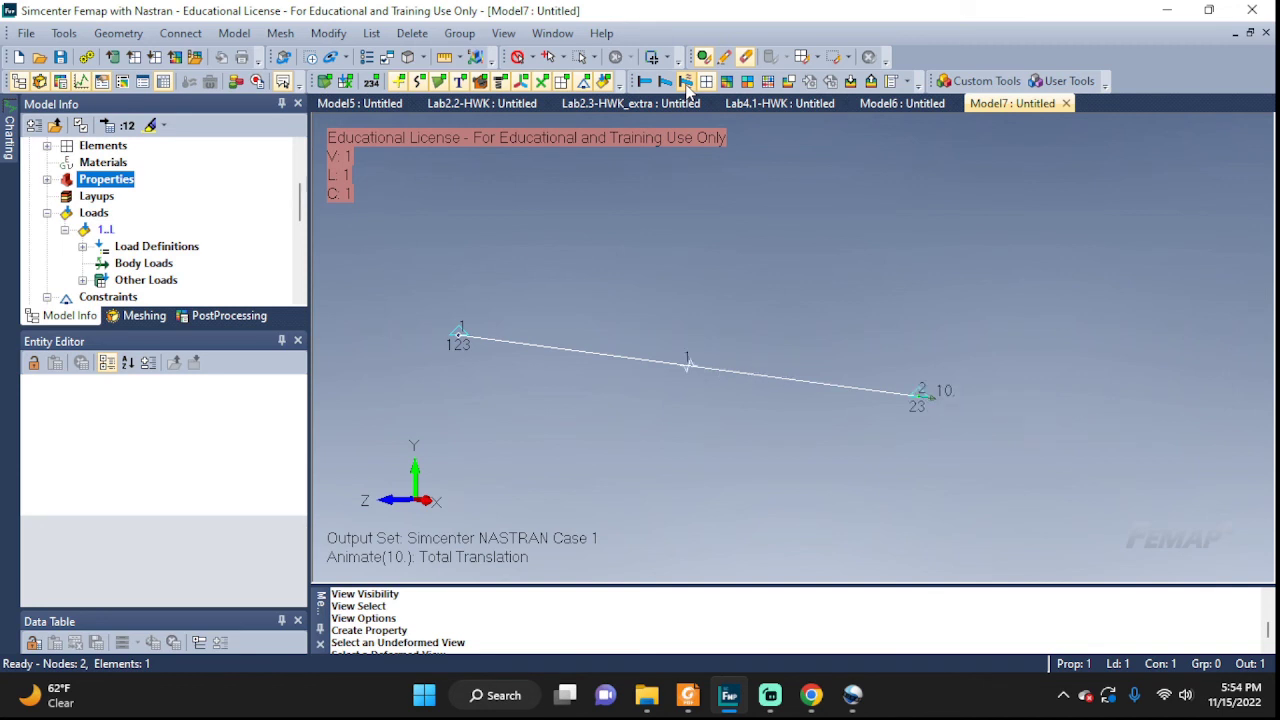